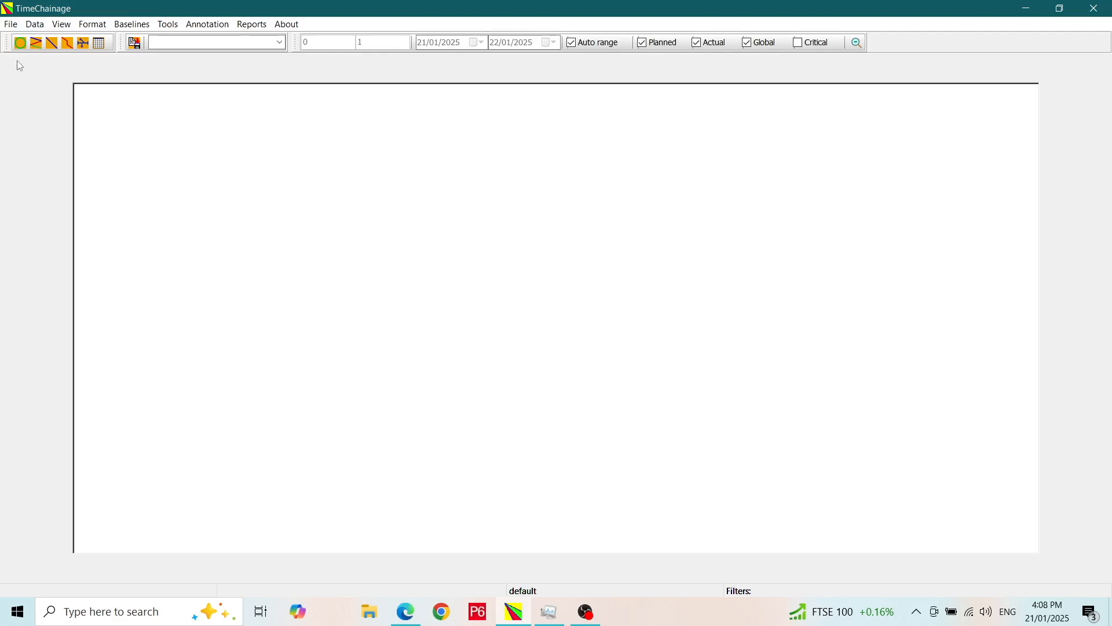
- Open the recent project file Example Project.TC8 from the Desktop, discarding unsaved changes to the current project
{"action": "left_click", "coordinate": [11, 26]}
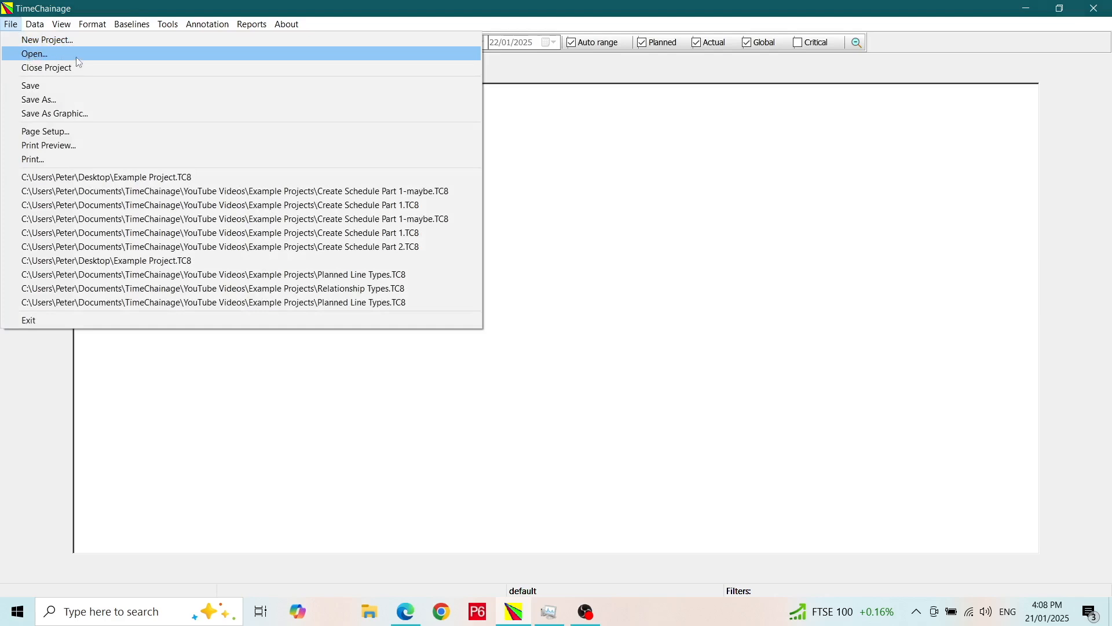
{"action": "left_click", "coordinate": [114, 184]}
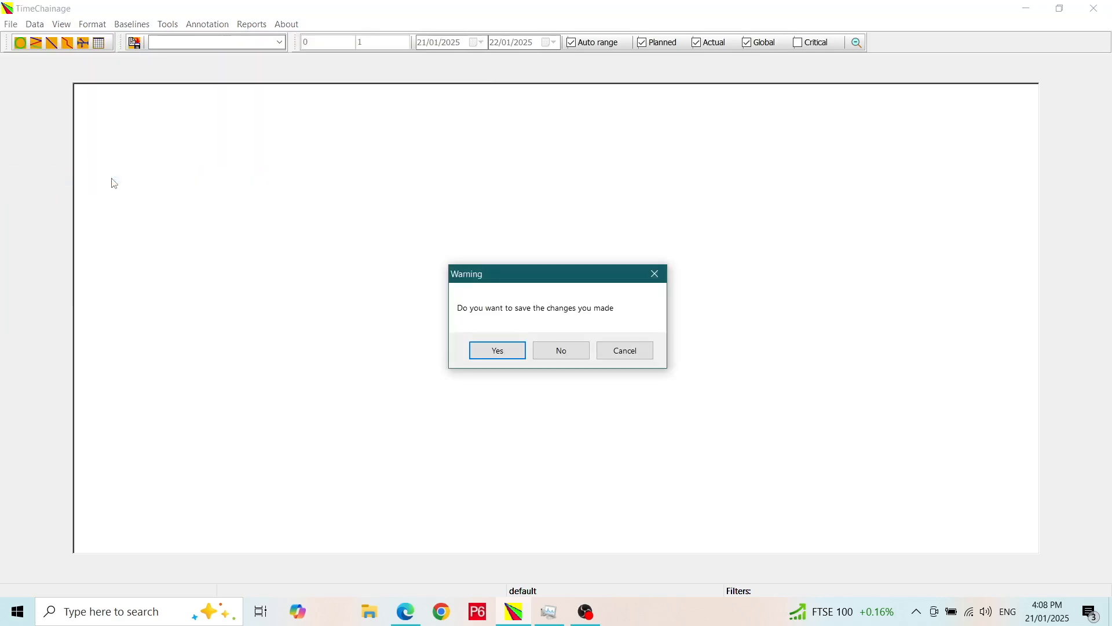
{"action": "left_click", "coordinate": [544, 347]}
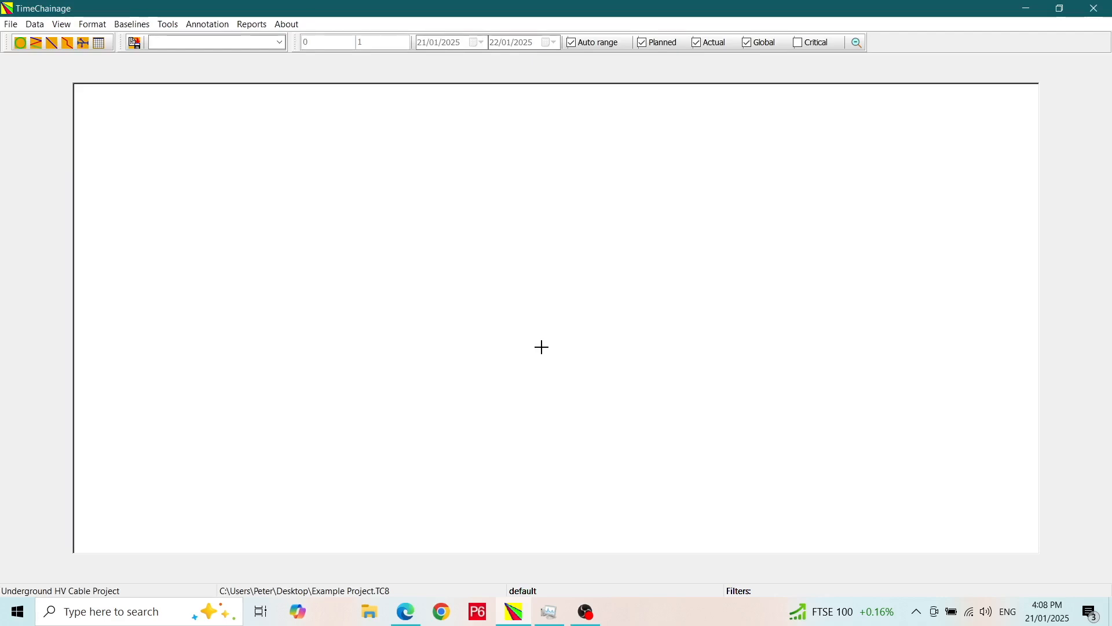
- Review the project details and preferences, and check the list of calendars, including the 5 day and 7 day weeks with site holidays
{"action": "left_click", "coordinate": [19, 43]}
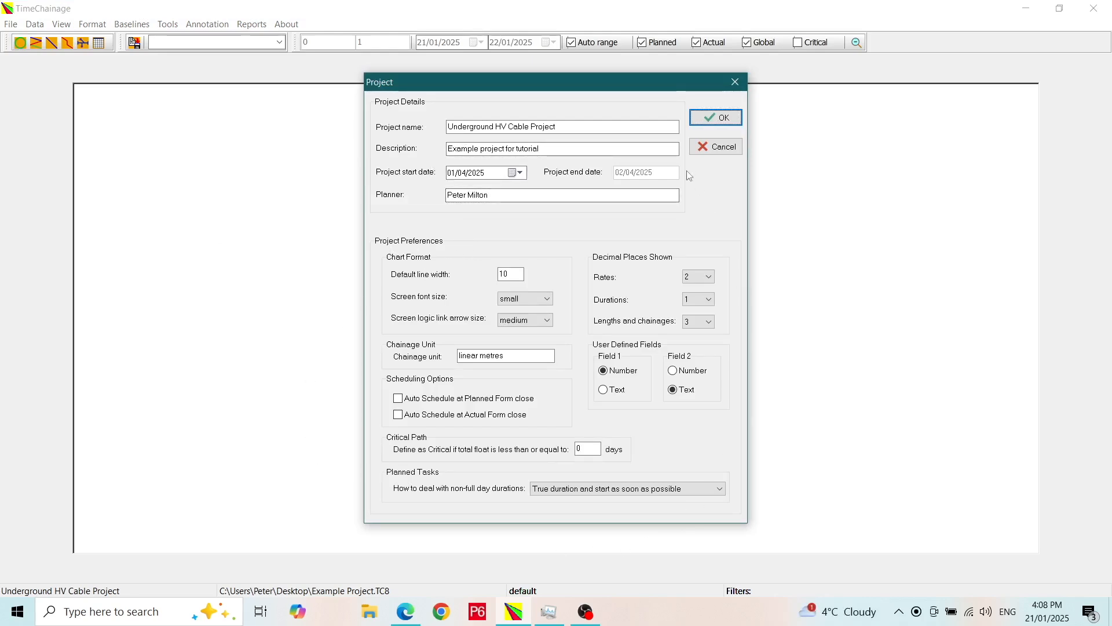
{"action": "left_click", "coordinate": [719, 121]}
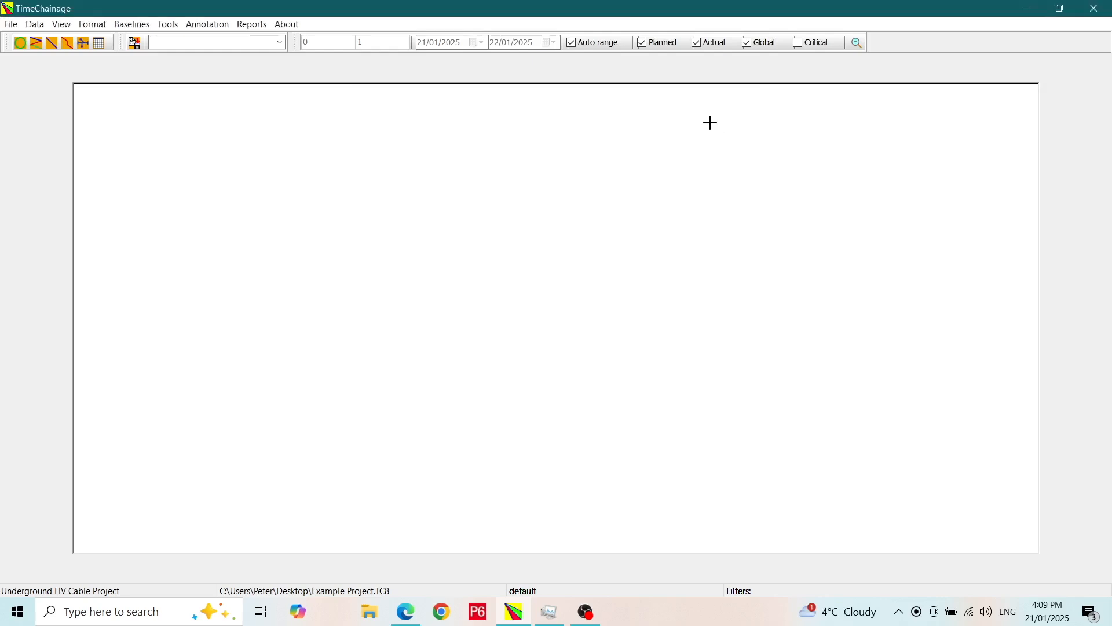
{"action": "left_click", "coordinate": [99, 44]}
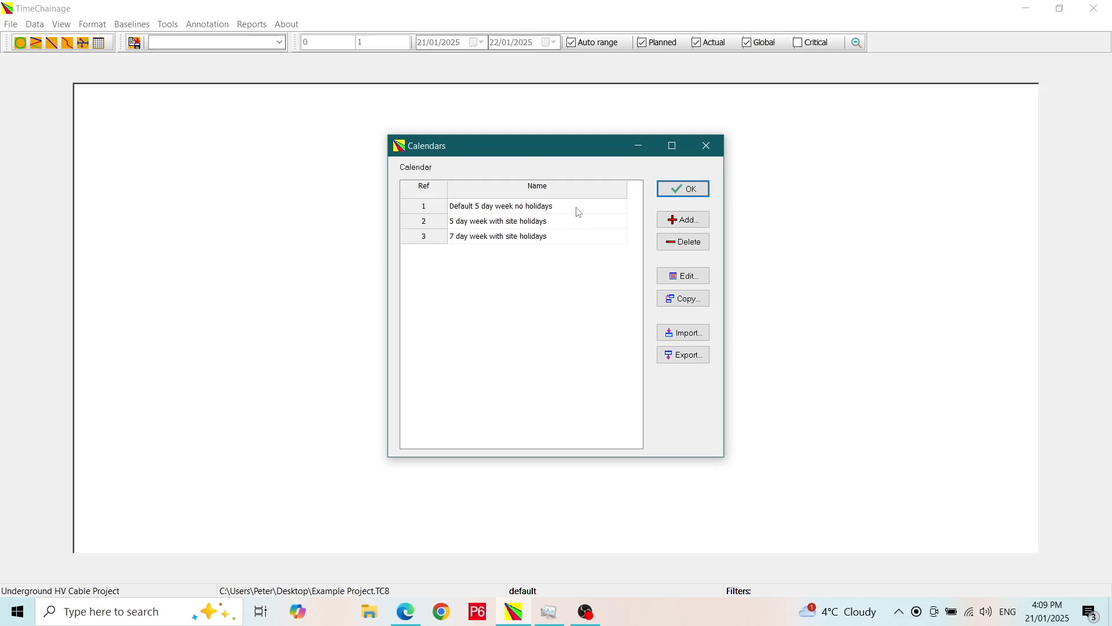
{"action": "left_click", "coordinate": [559, 230]}
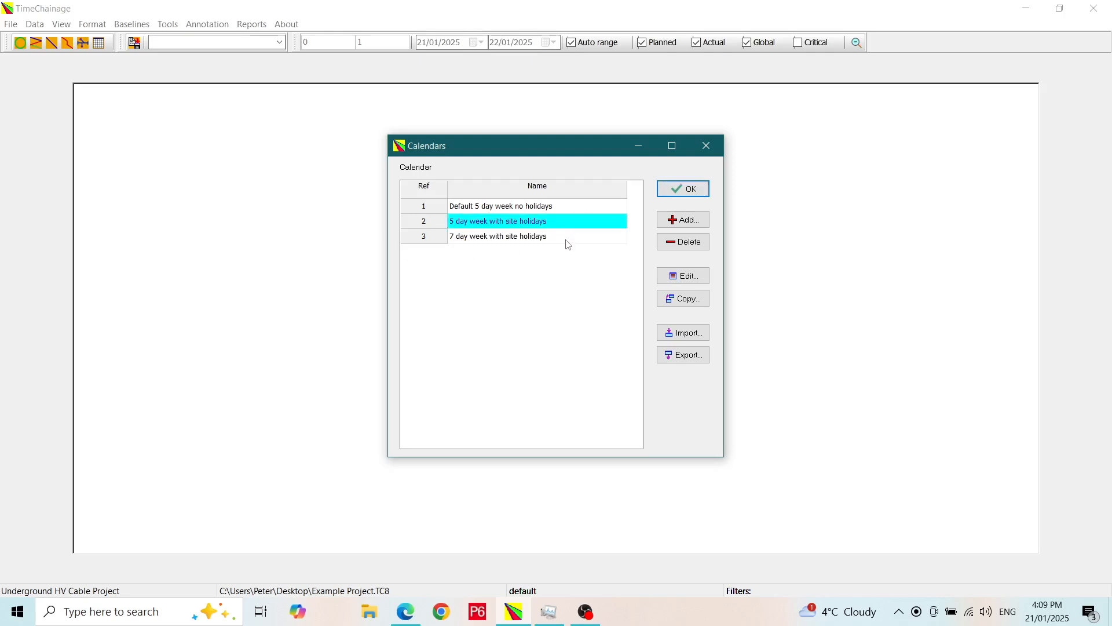
{"action": "left_click", "coordinate": [566, 239]}
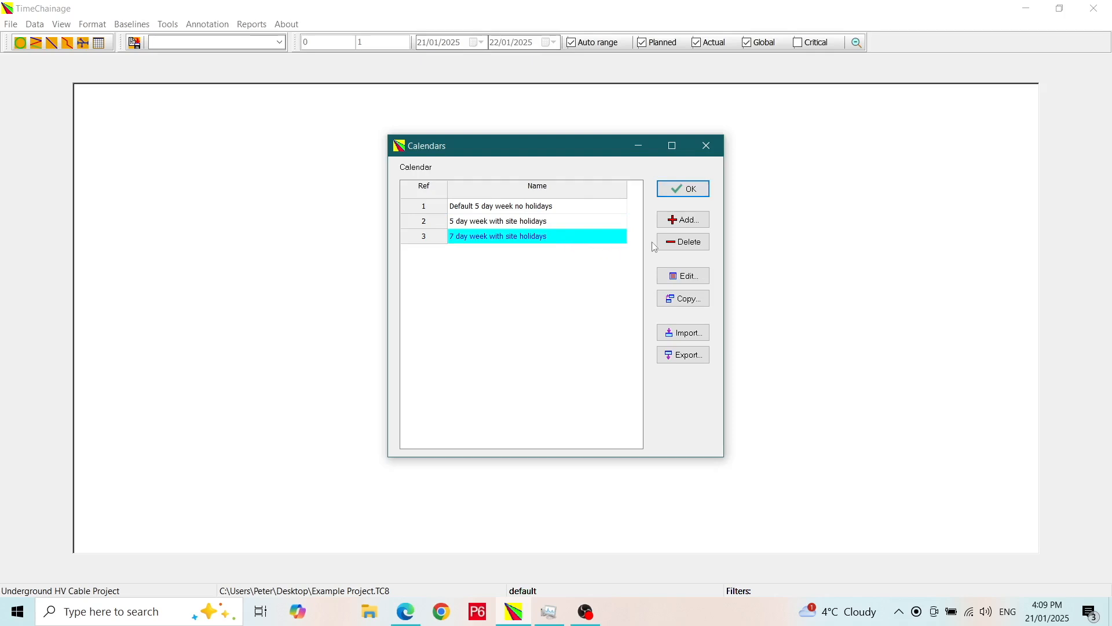
{"action": "left_click", "coordinate": [687, 189]}
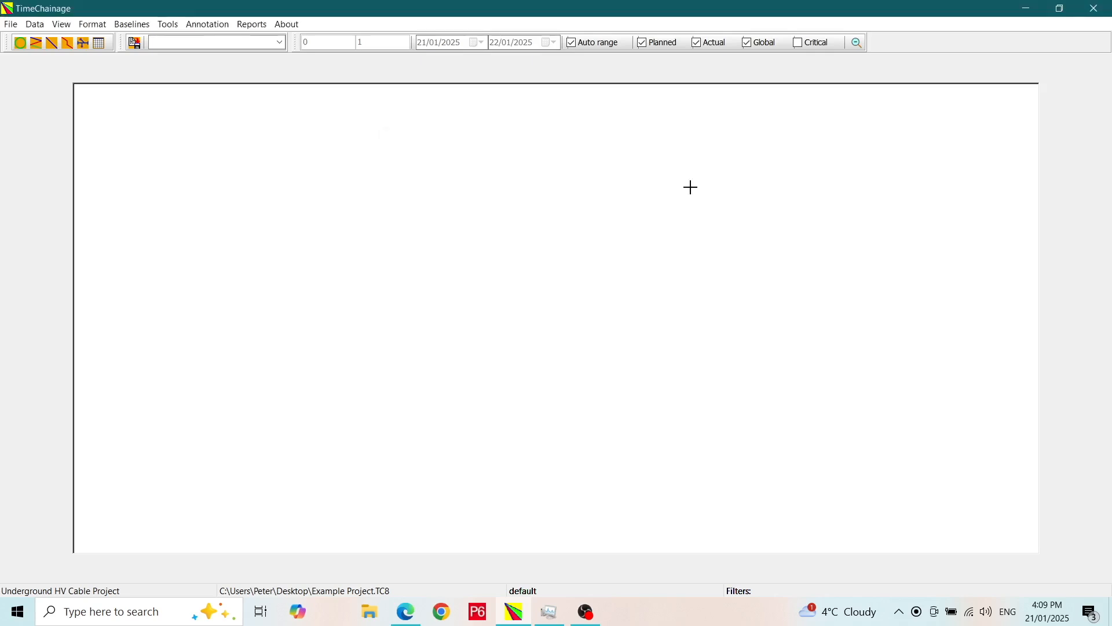
- Review the whole Work Breakdown Structure list in an enlarged window and close it
{"action": "left_click", "coordinate": [36, 43]}
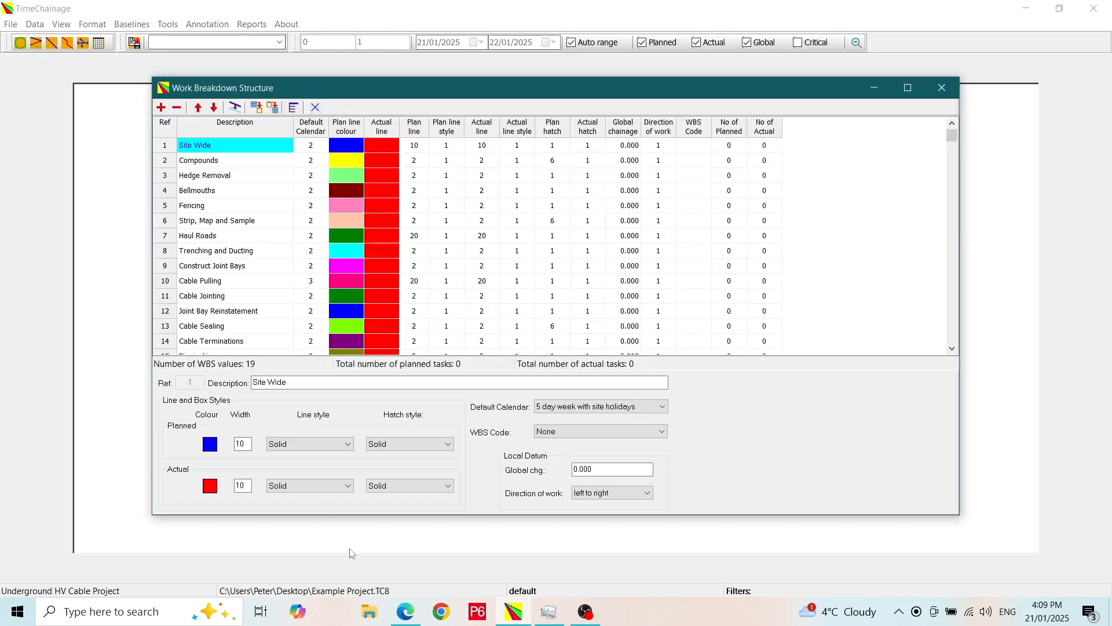
{"action": "left_click_drag", "start_coordinate": [371, 514], "coordinate": [356, 562]}
{"action": "double_click", "coordinate": [356, 562]}
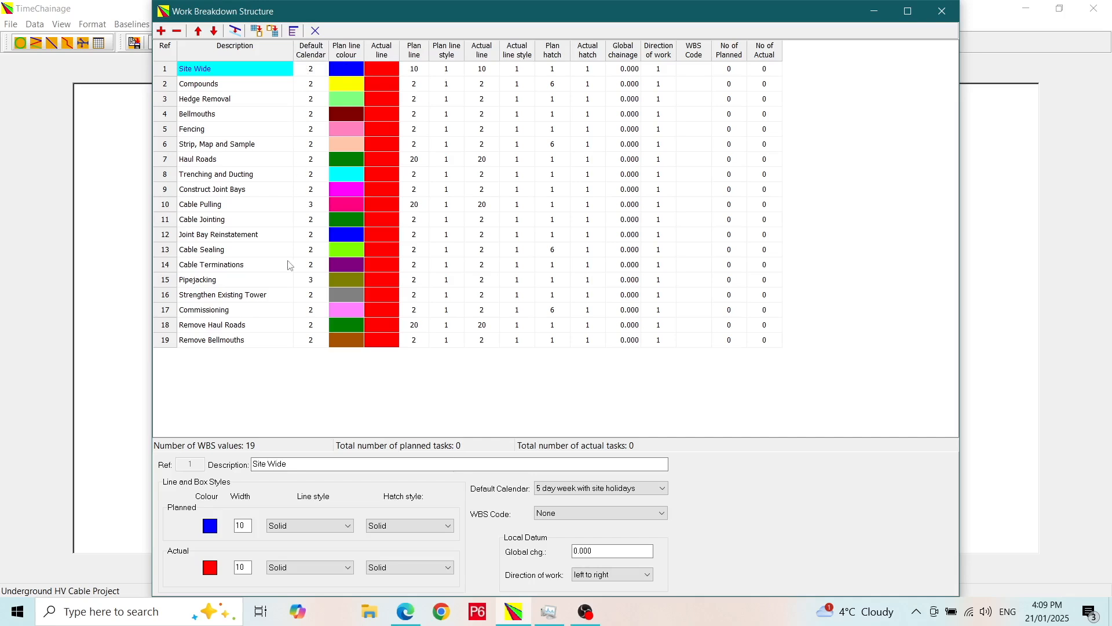
{"action": "left_click", "coordinate": [315, 31]}
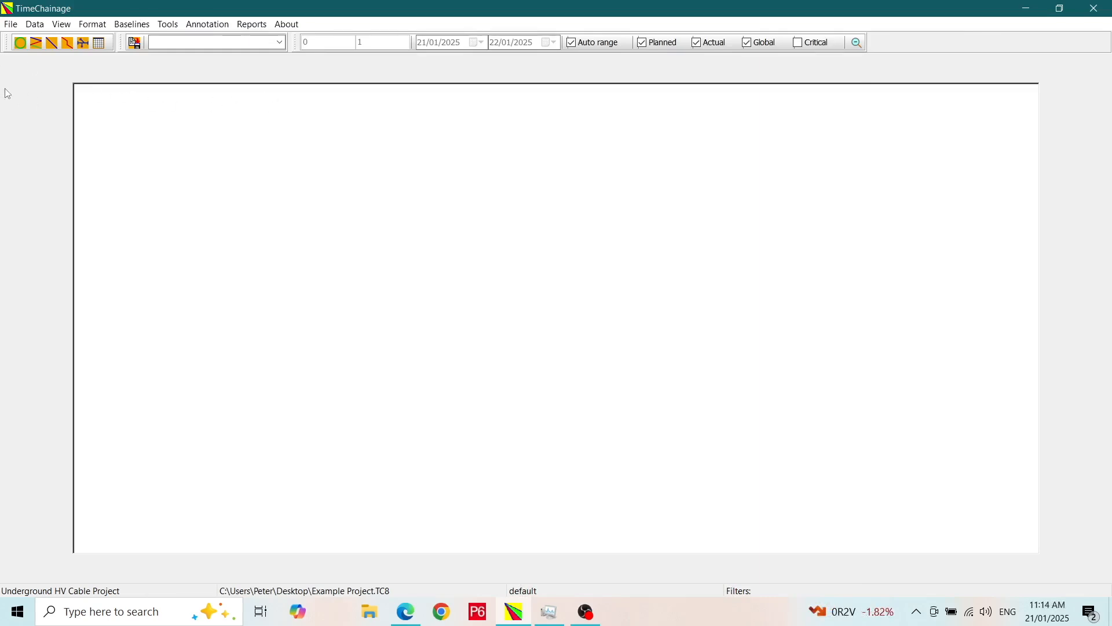
- Open the Planned tasks form and examine its details, predecessors, successors, summary and variances sections, returning to the task details
{"action": "left_click", "coordinate": [52, 43]}
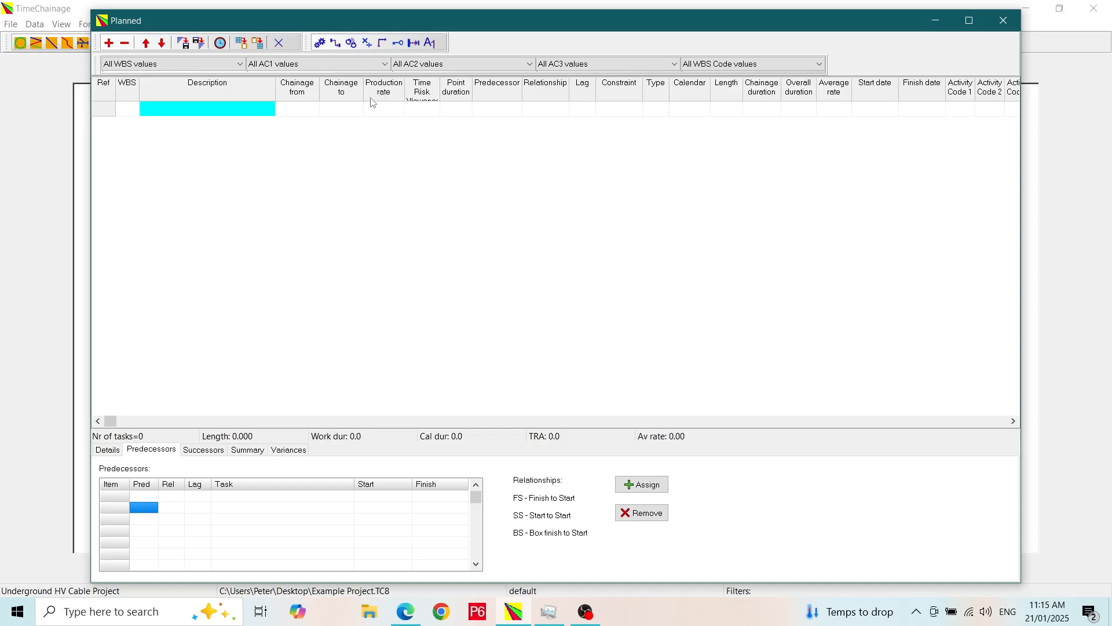
{"action": "left_click", "coordinate": [110, 451]}
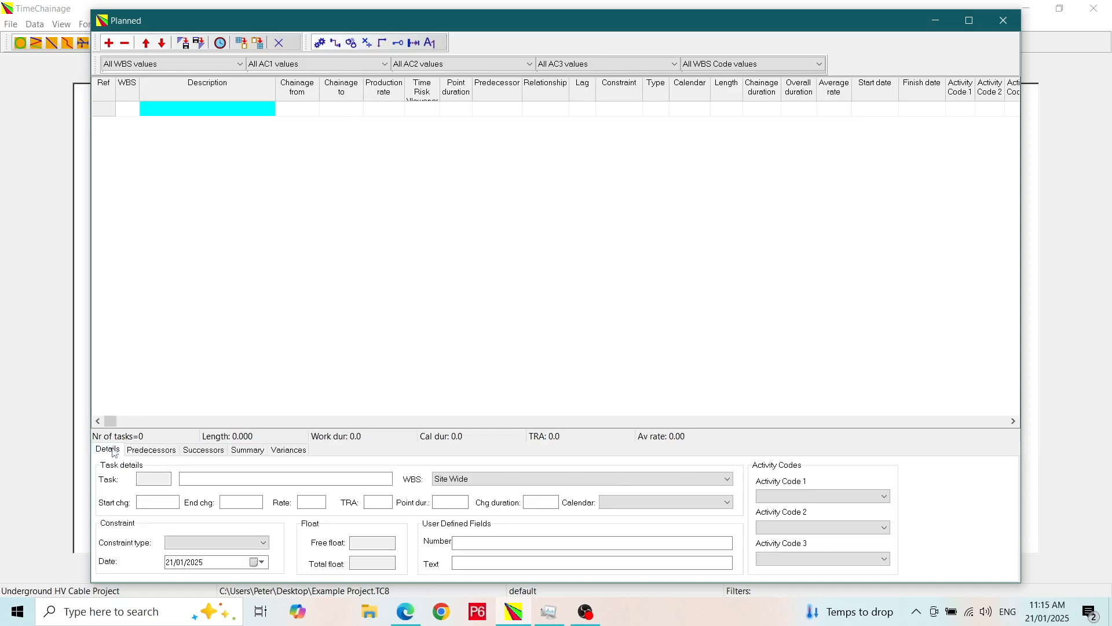
{"action": "left_click", "coordinate": [146, 451]}
{"action": "left_click", "coordinate": [198, 452]}
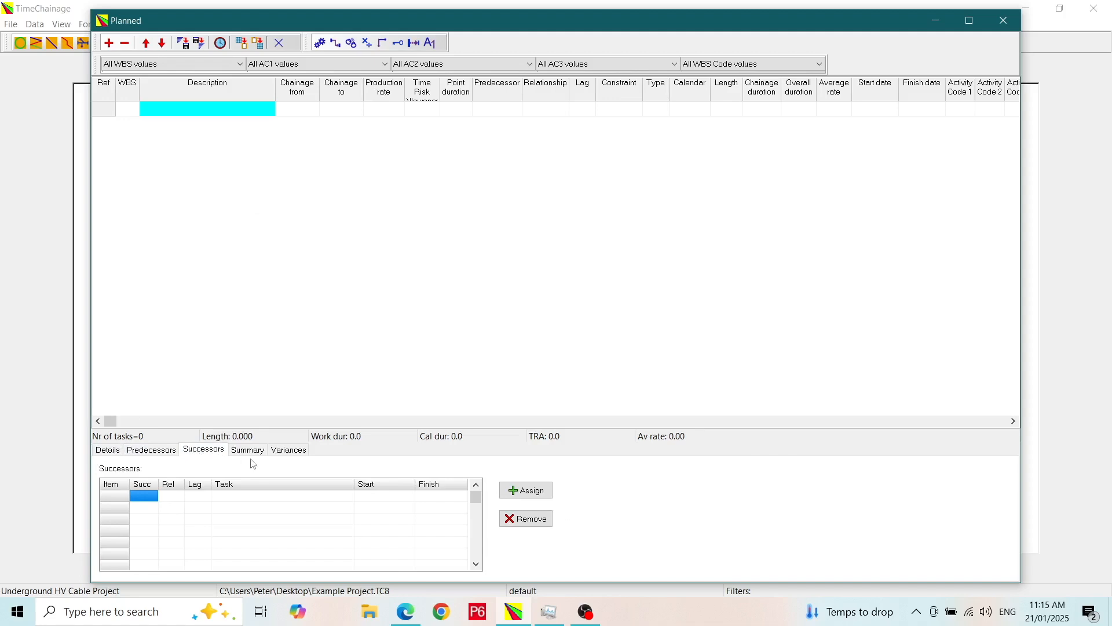
{"action": "left_click", "coordinate": [254, 451]}
{"action": "left_click", "coordinate": [297, 453]}
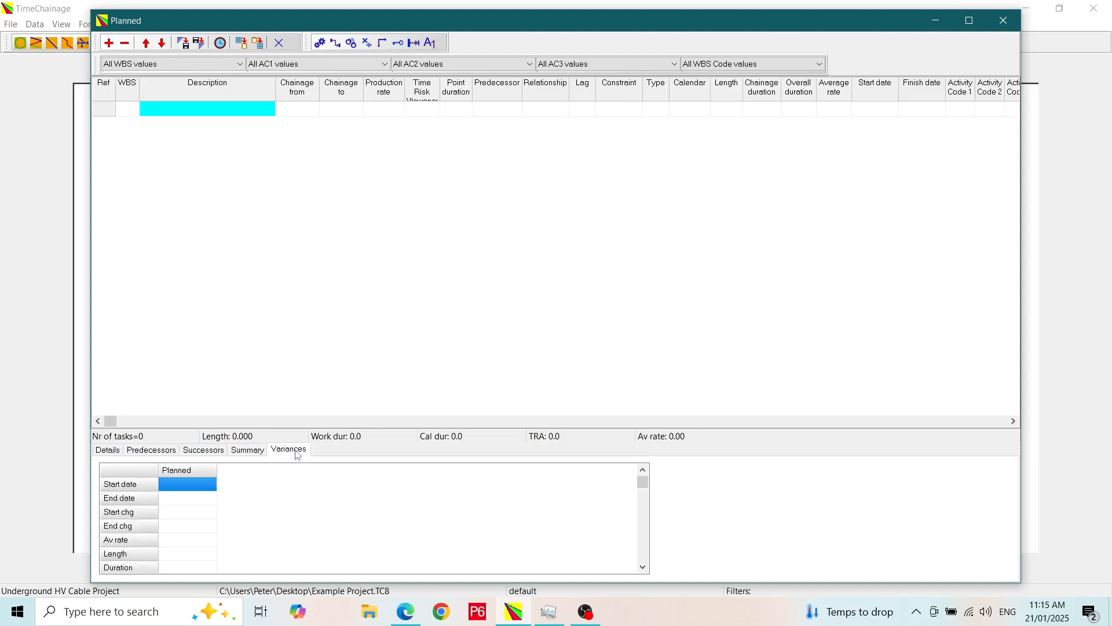
{"action": "left_click", "coordinate": [109, 452]}
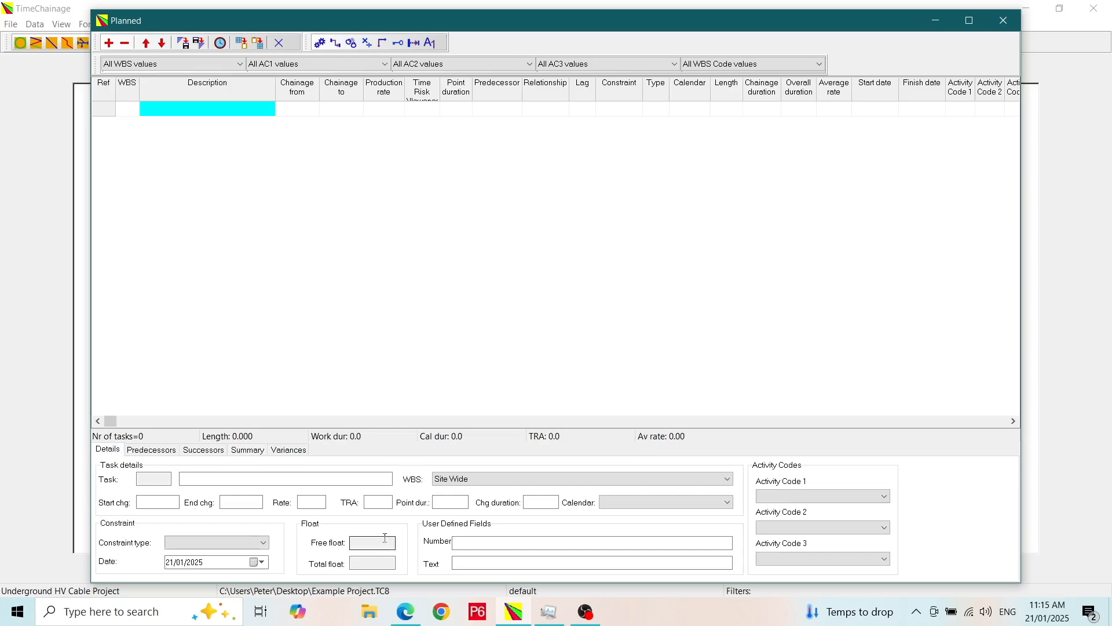
{"action": "left_click", "coordinate": [151, 450]}
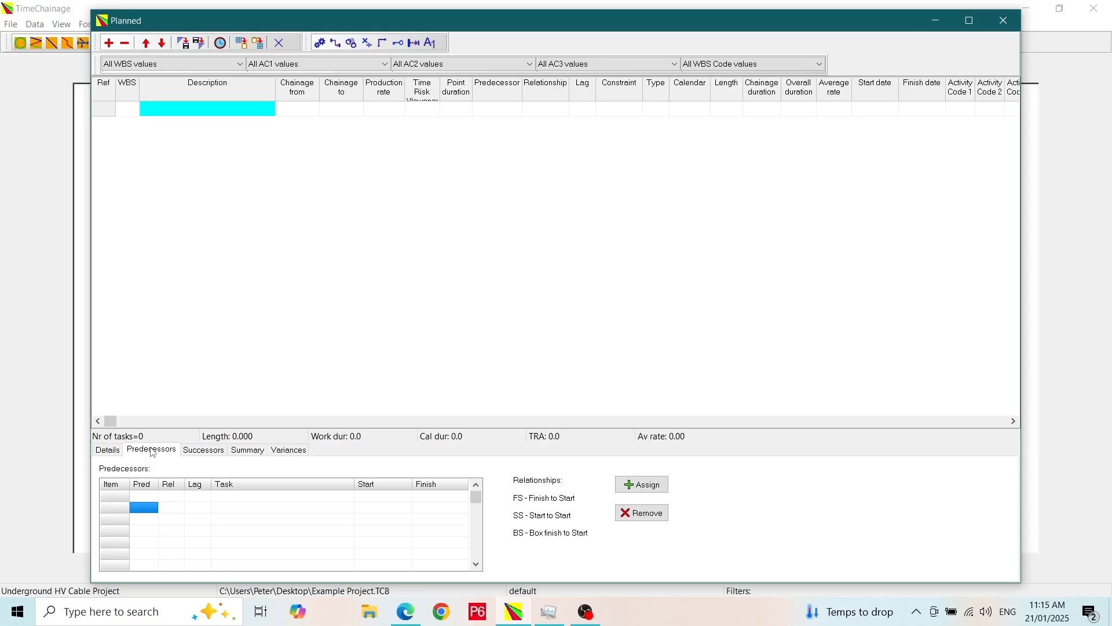
{"action": "left_click", "coordinate": [210, 452]}
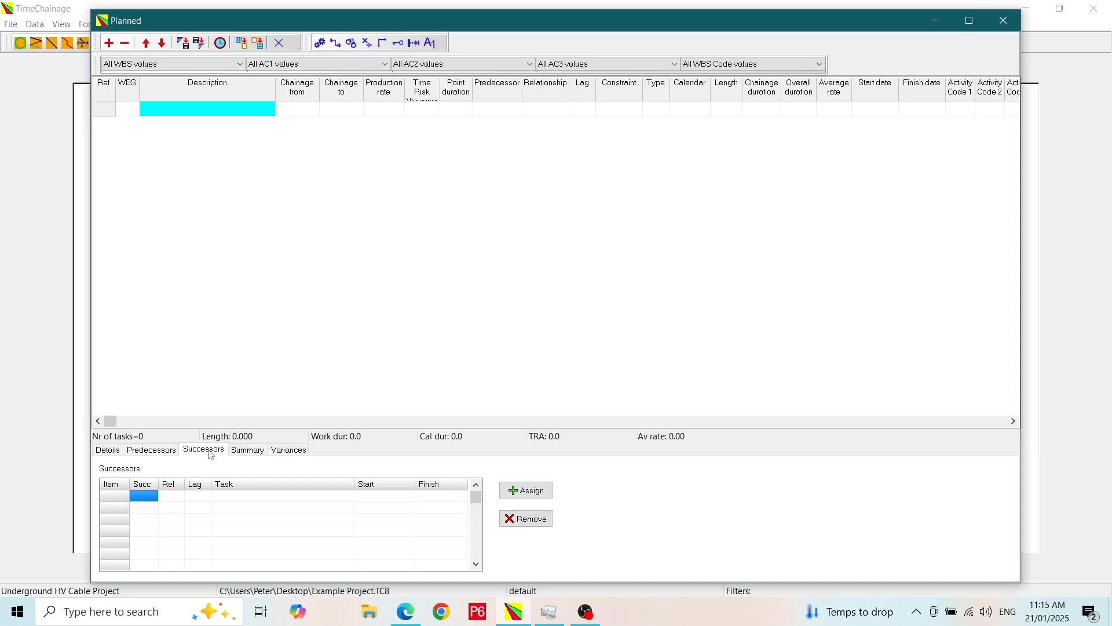
{"action": "left_click", "coordinate": [248, 451]}
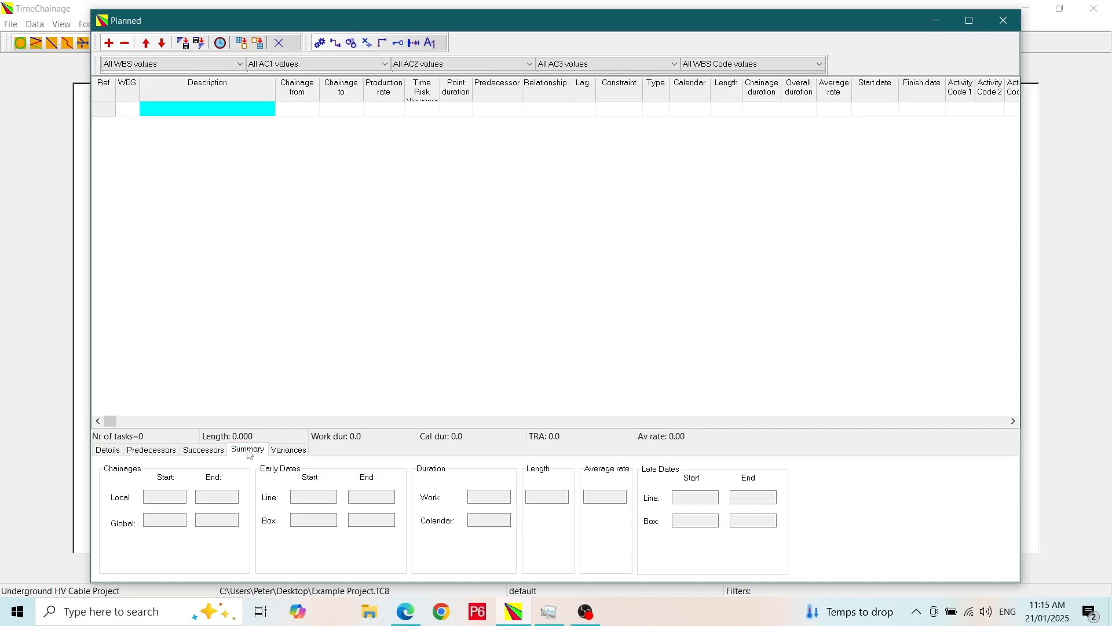
{"action": "left_click", "coordinate": [290, 456]}
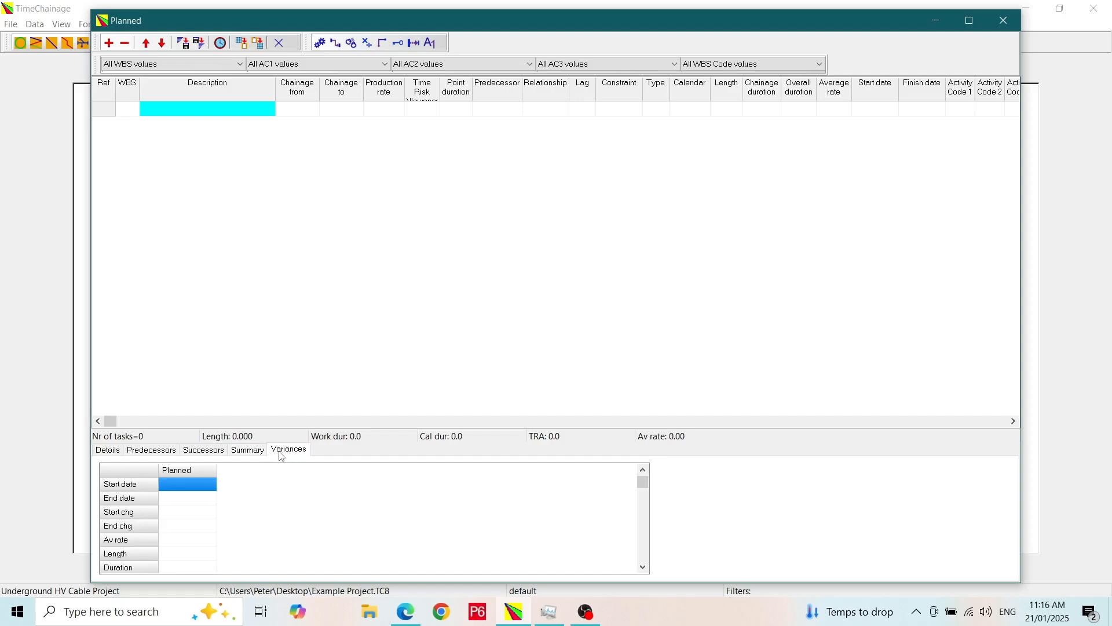
{"action": "left_click", "coordinate": [107, 451]}
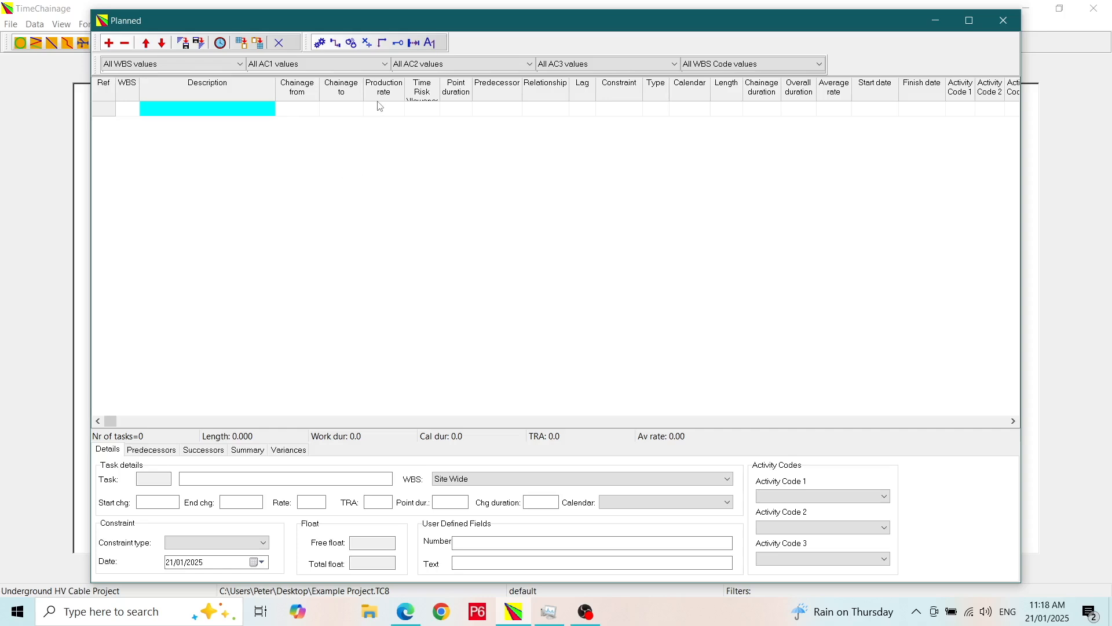
- Add a planned task named "diagonal line" from chainage 0 to 100 with a production rate of 10
{"action": "left_click", "coordinate": [202, 113]}
{"action": "type", "text": "diagonal line"}
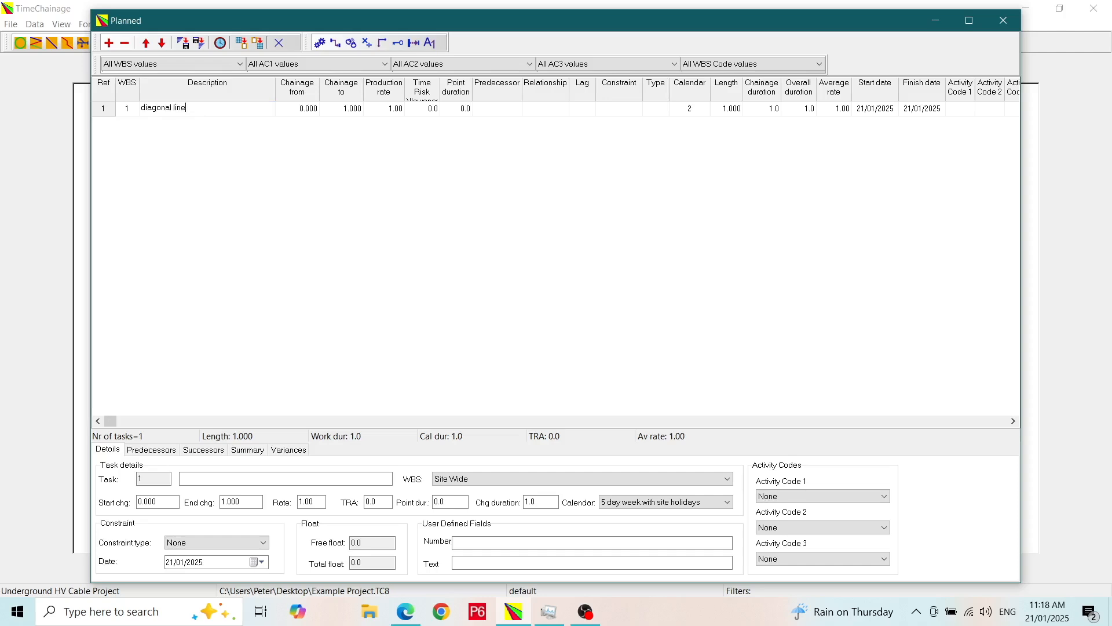
{"action": "key", "text": "Tab"}
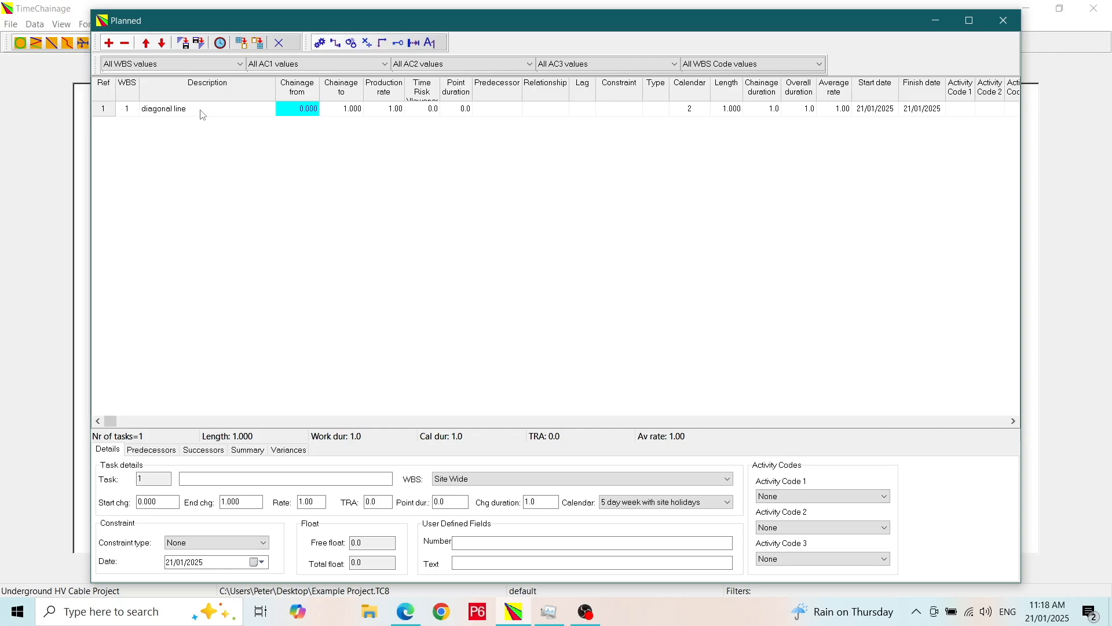
{"action": "type", "text": "0"}
{"action": "key", "text": "Tab"}
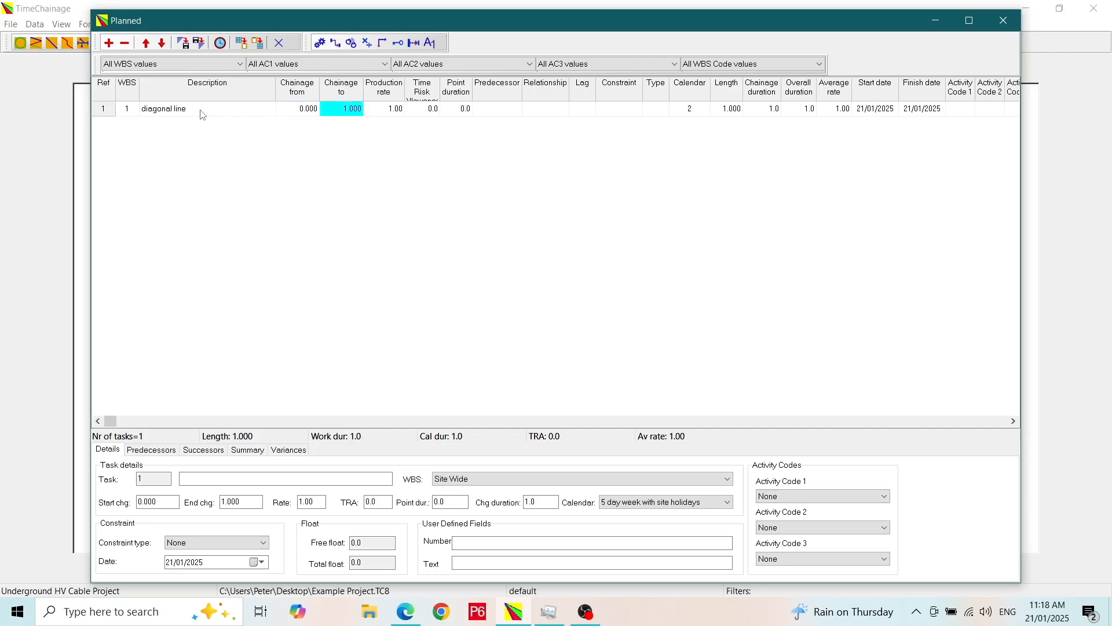
{"action": "type", "text": "10"}
{"action": "key", "text": "Tab"}
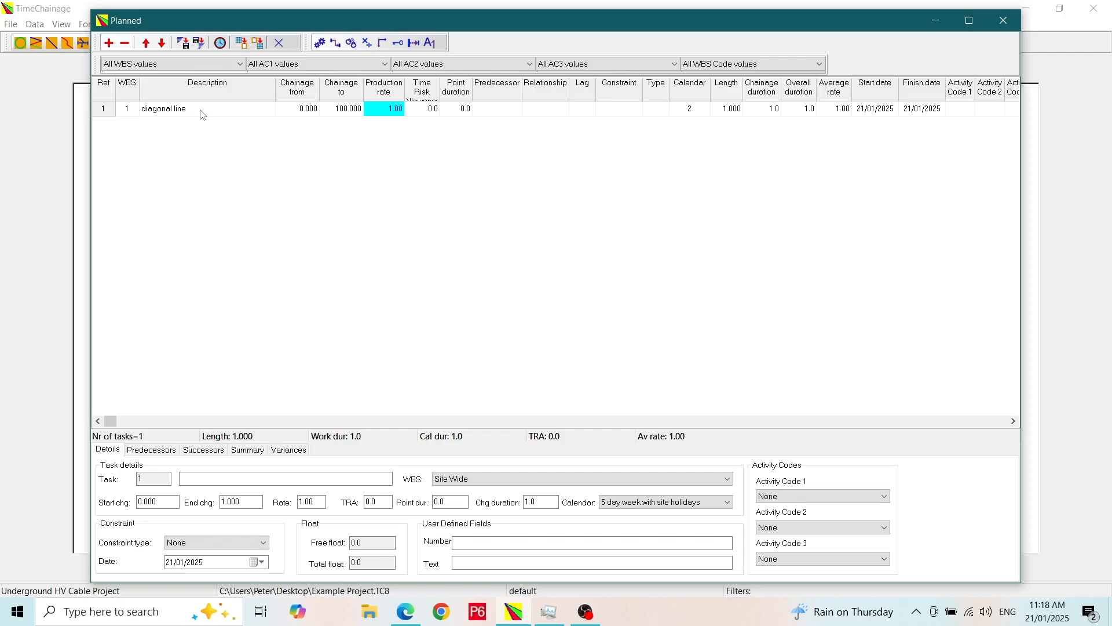
{"action": "type", "text": "10"}
{"action": "key", "text": "Tab"}
{"action": "key", "text": "Tab"}
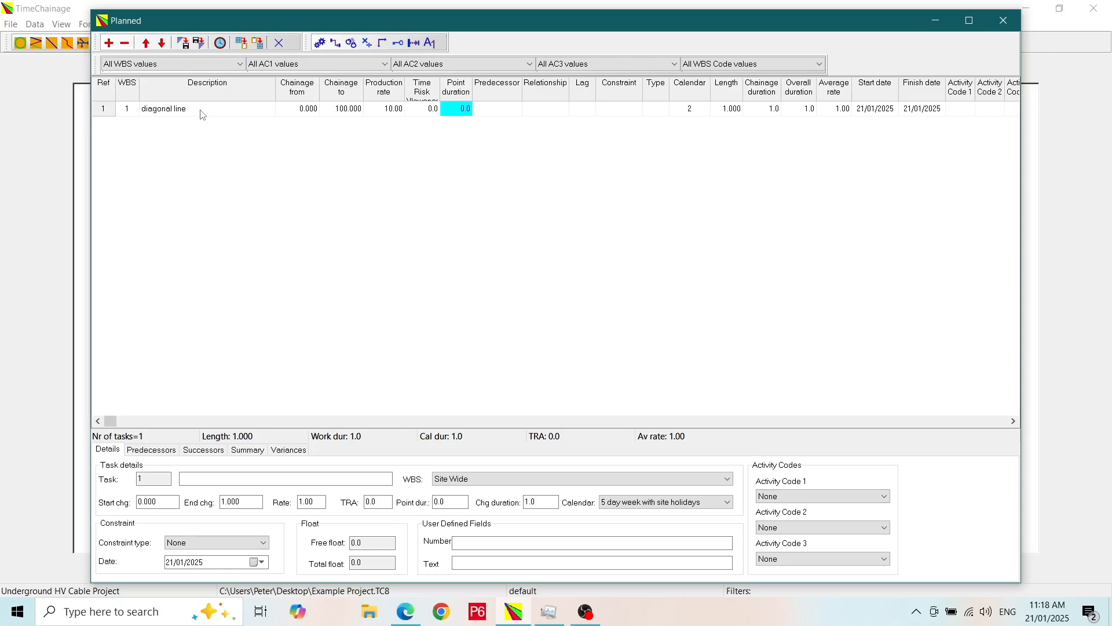
- Widen the Time Risk Allowance column, and schedule the planned task to show it on the time chainage chart
{"action": "left_click_drag", "start_coordinate": [441, 87], "coordinate": [449, 86]}
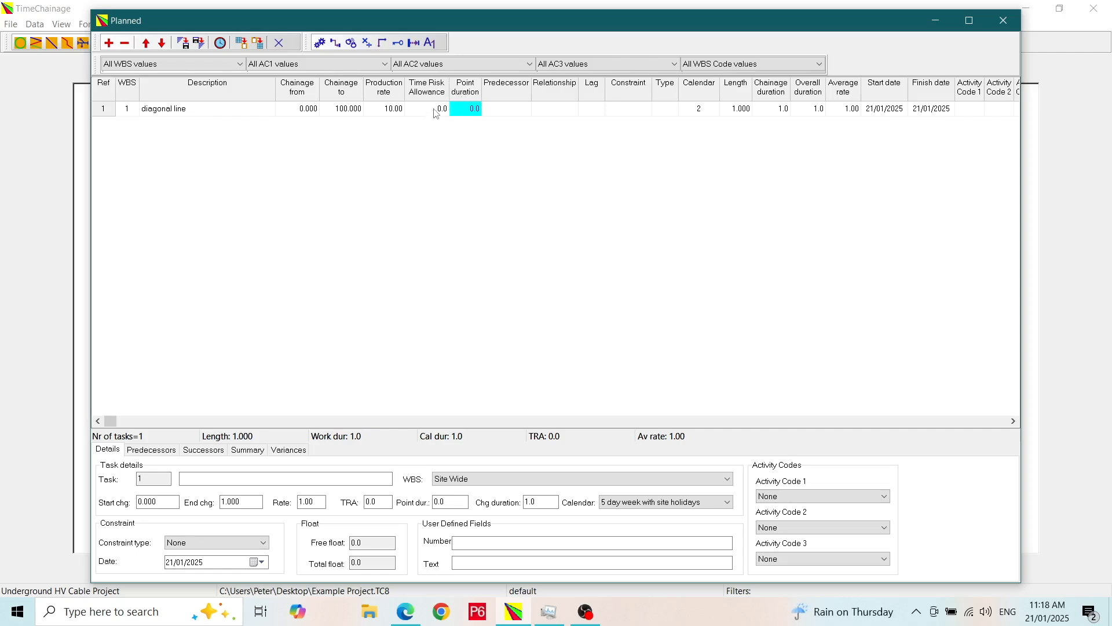
{"action": "left_click", "coordinate": [214, 115]}
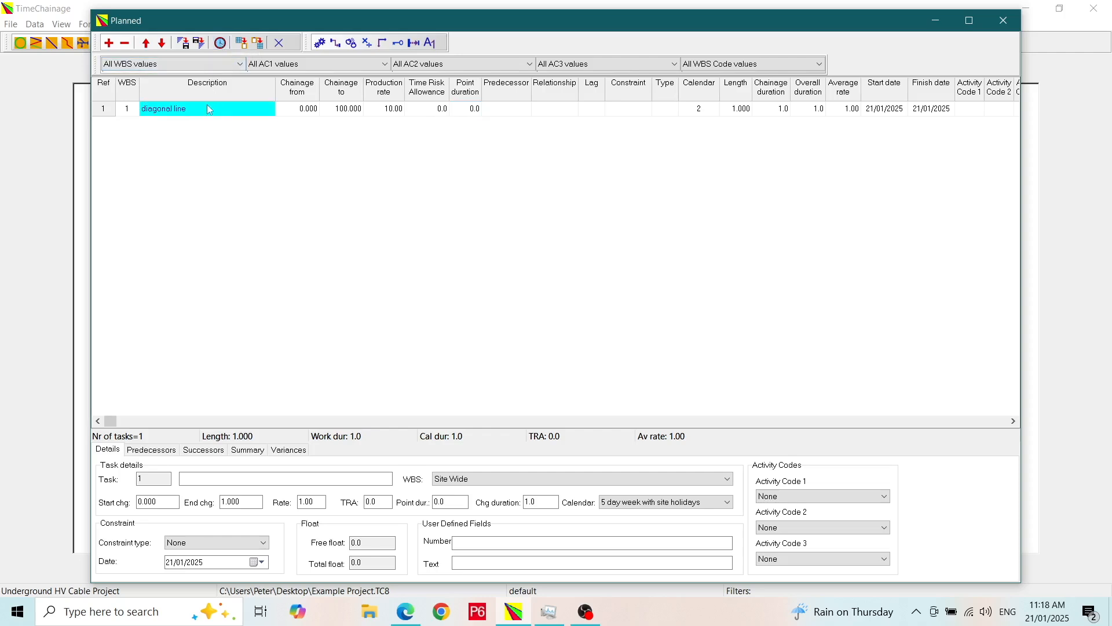
{"action": "left_click", "coordinate": [220, 45]}
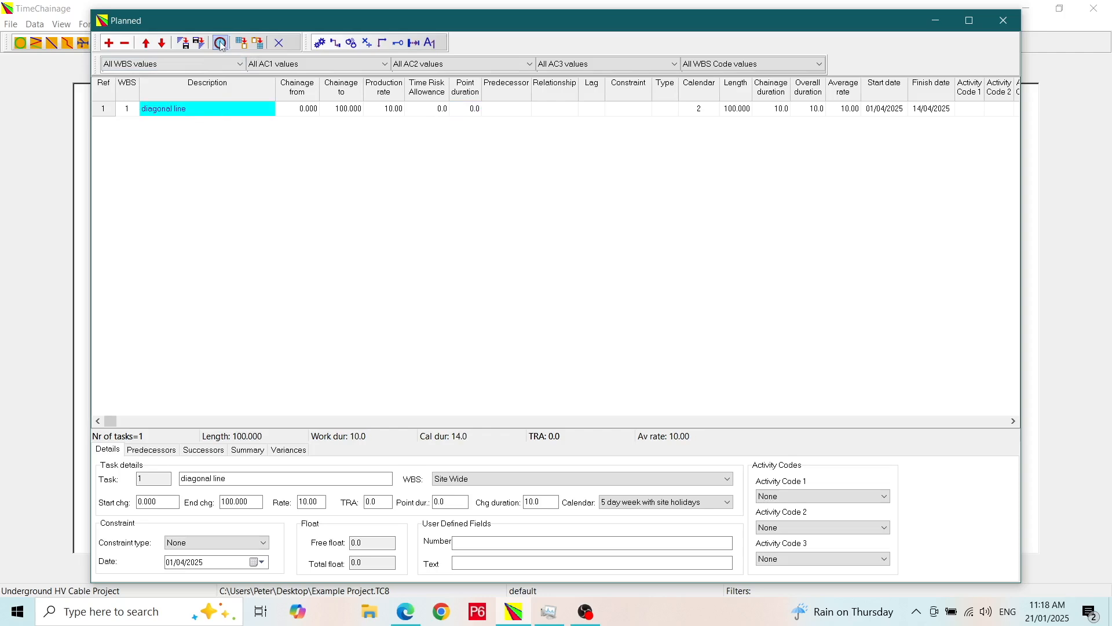
{"action": "left_click", "coordinate": [278, 43]}
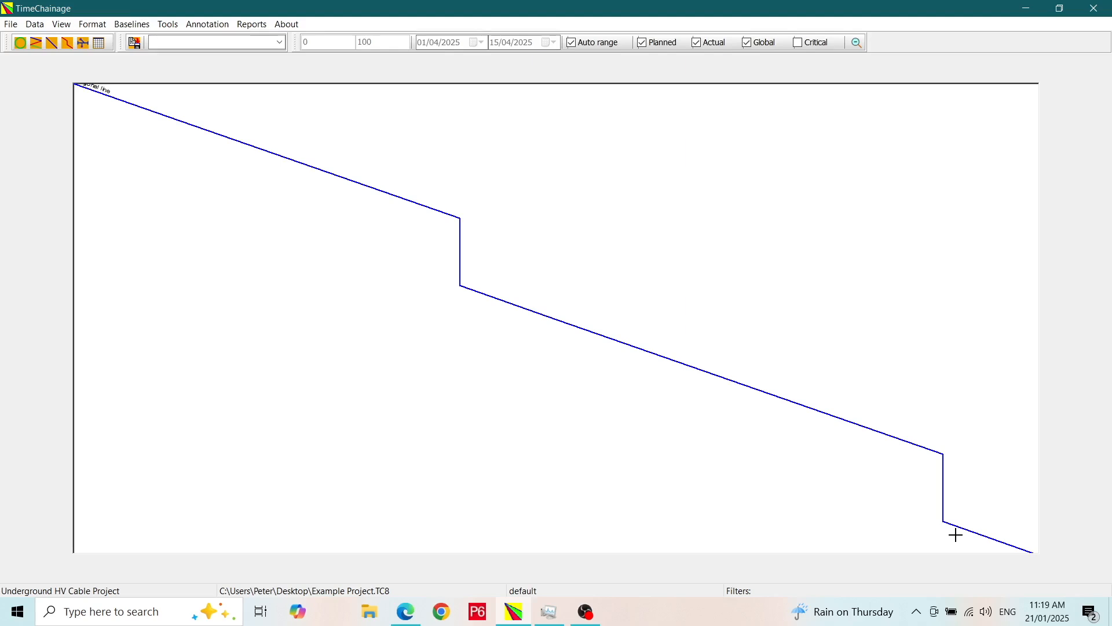
- Add a second planned task named "diagonal box" running from chainage 0 to 100
{"action": "left_click", "coordinate": [51, 44]}
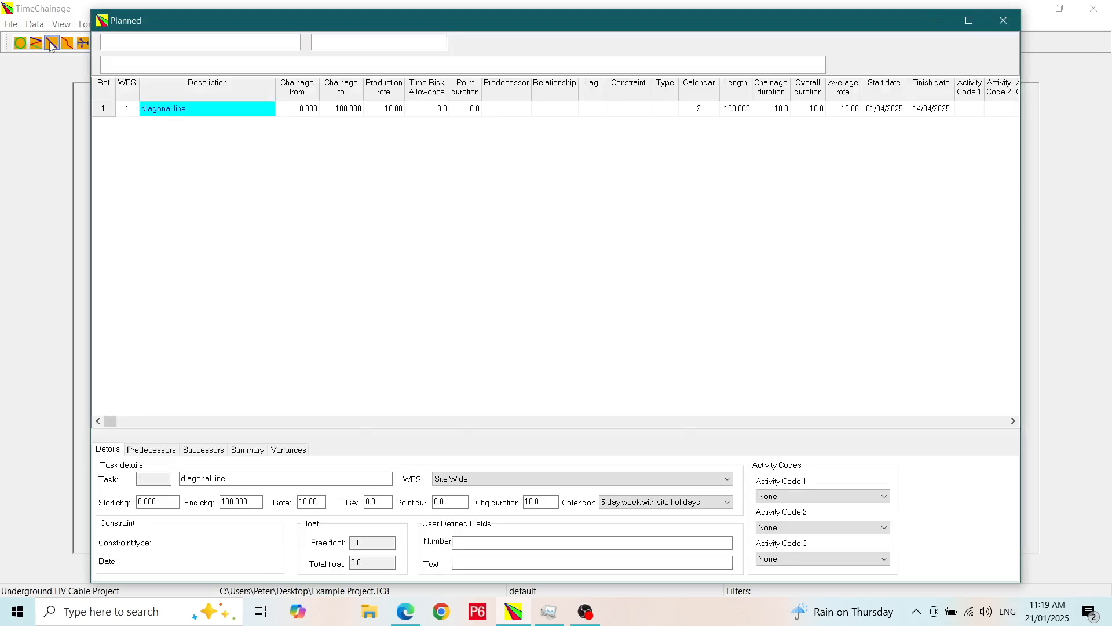
{"action": "left_click", "coordinate": [241, 111]}
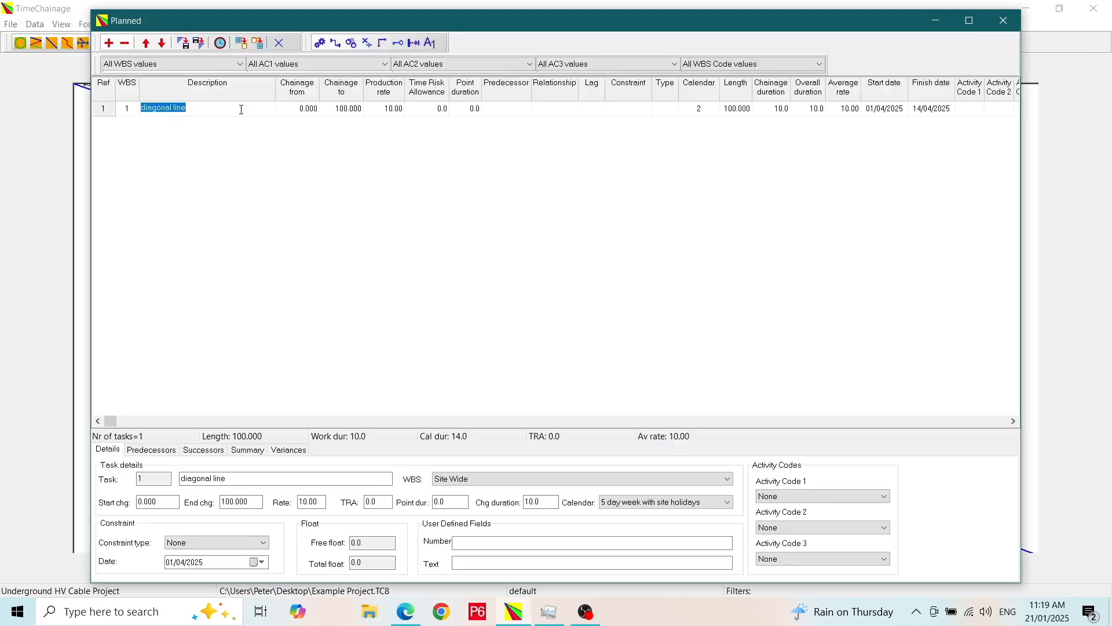
{"action": "key", "text": "Return"}
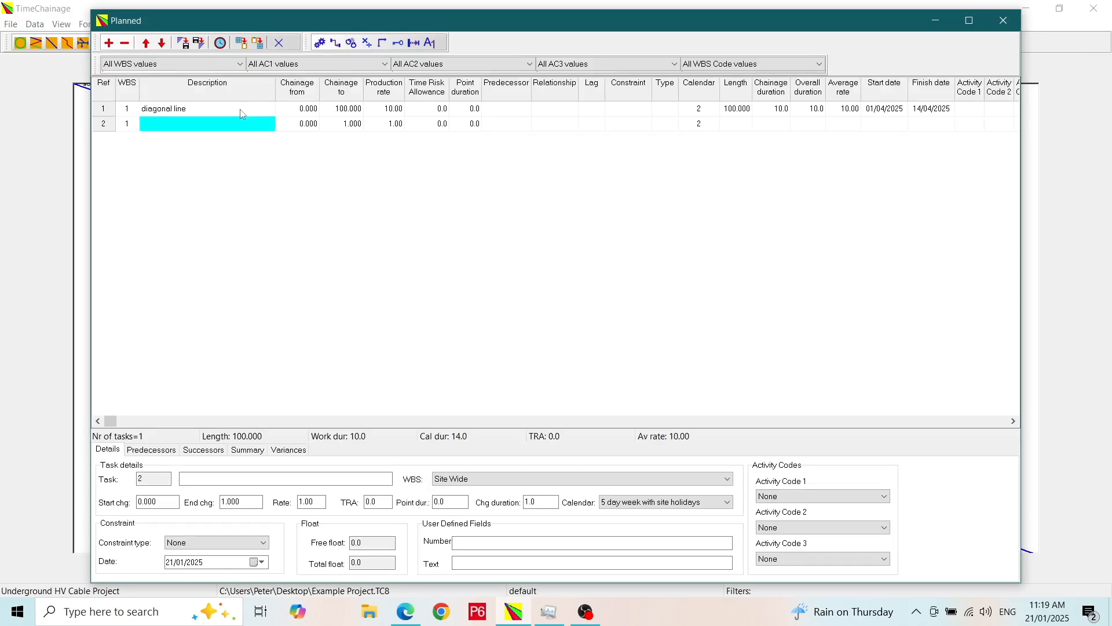
{"action": "left_click", "coordinate": [223, 123]}
{"action": "type", "text": "diagonal box"}
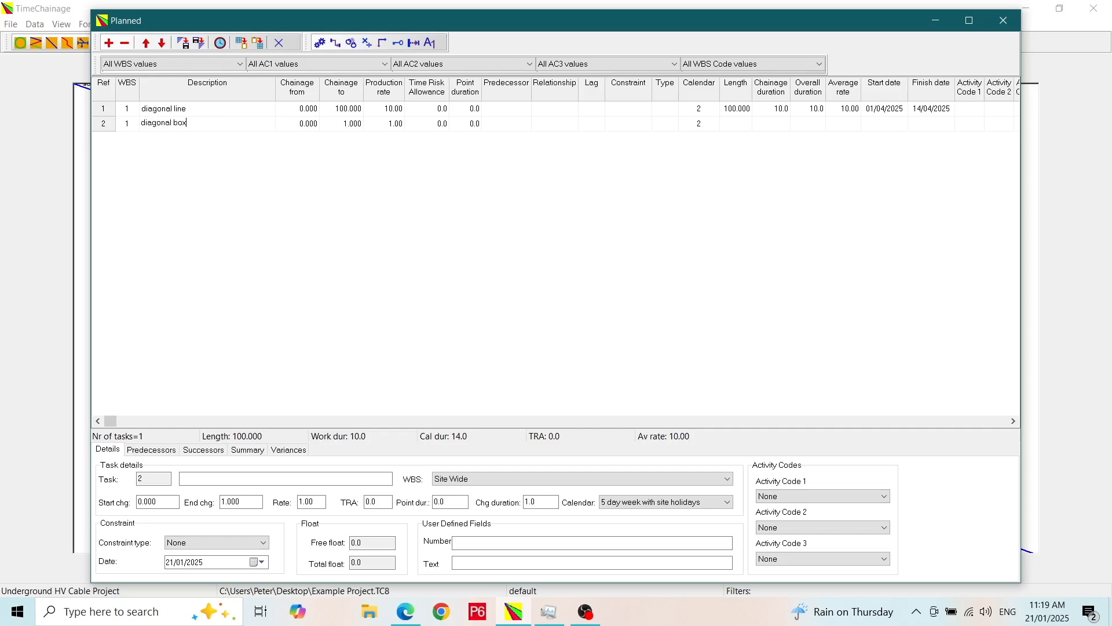
{"action": "key", "text": "Tab"}
{"action": "left_click", "coordinate": [346, 130]}
{"action": "type", "text": "100"}
{"action": "key", "text": "Tab"}
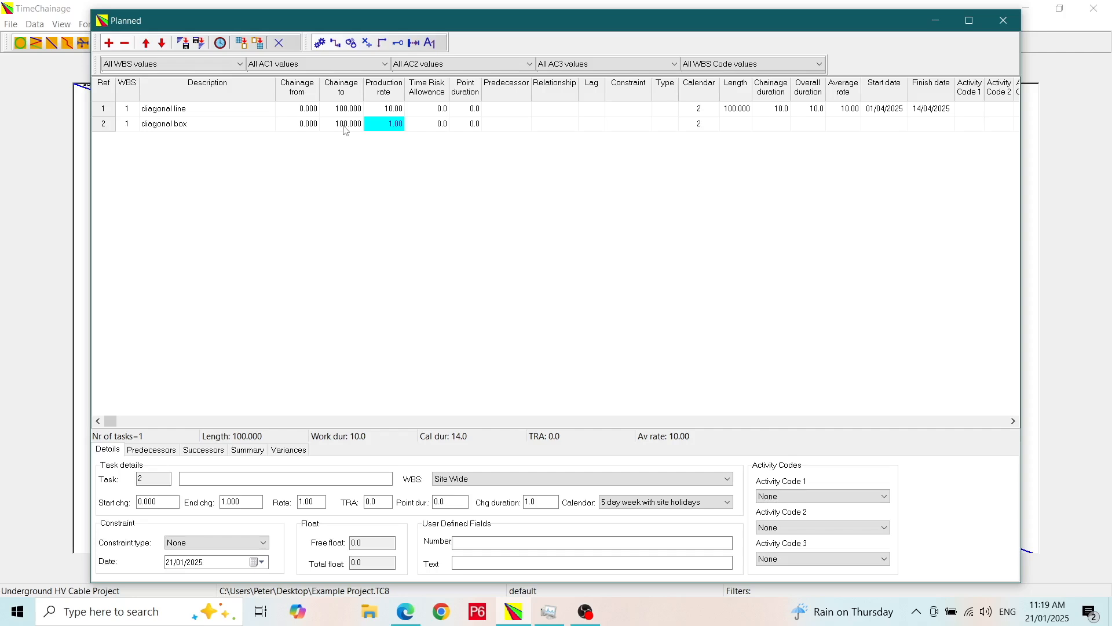
- Give the diagonal box task a production rate of 10 and a point duration of 2
{"action": "type", "text": "10"}
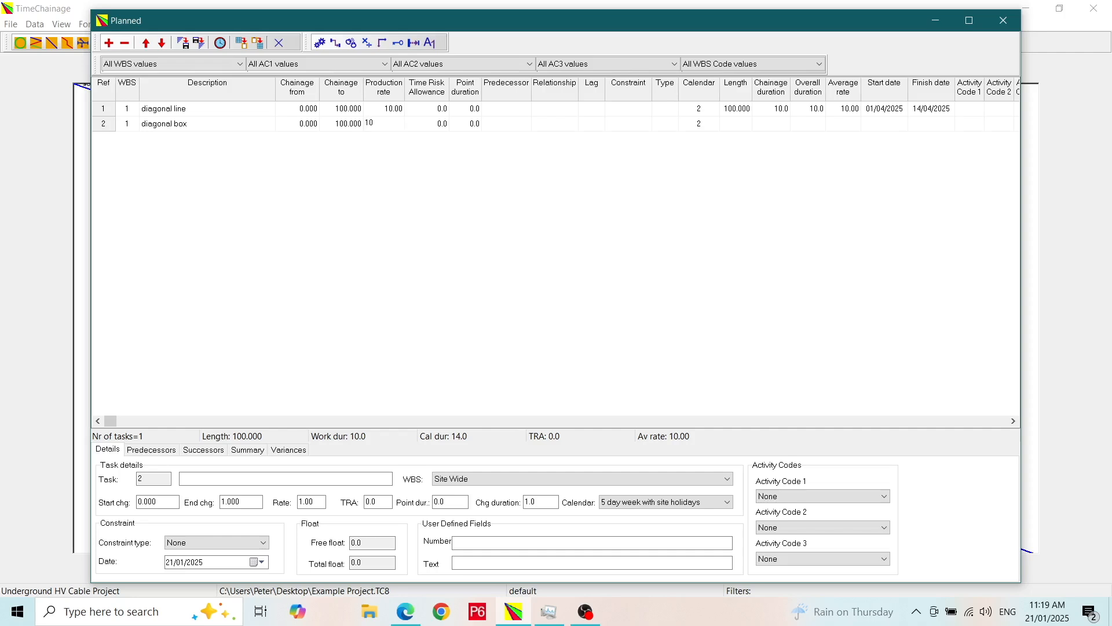
{"action": "key", "text": "Tab"}
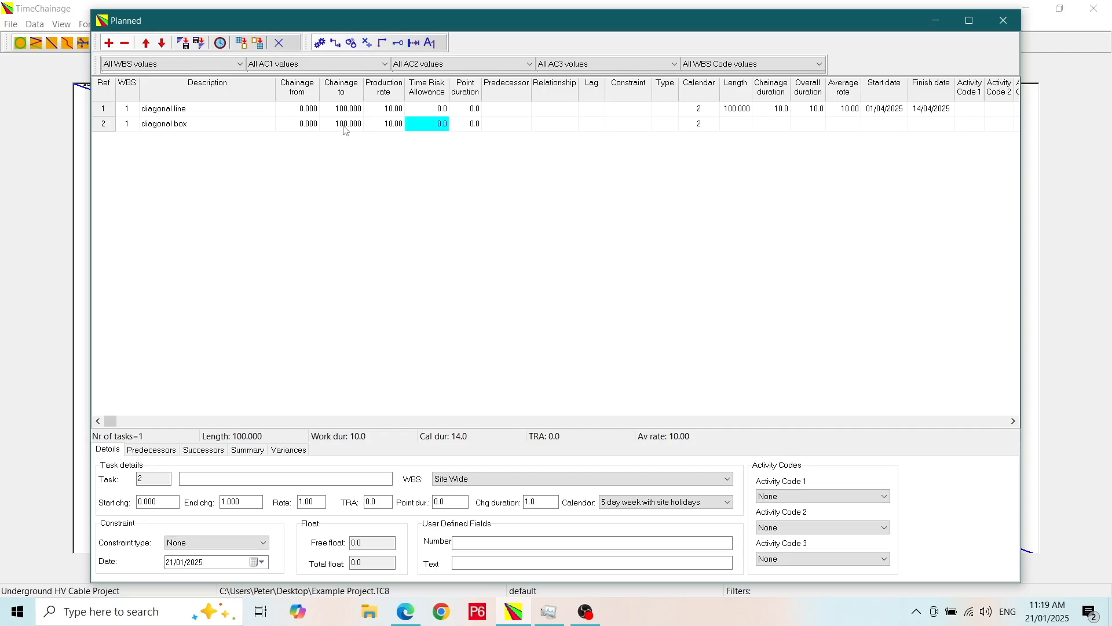
{"action": "key", "text": "Tab"}
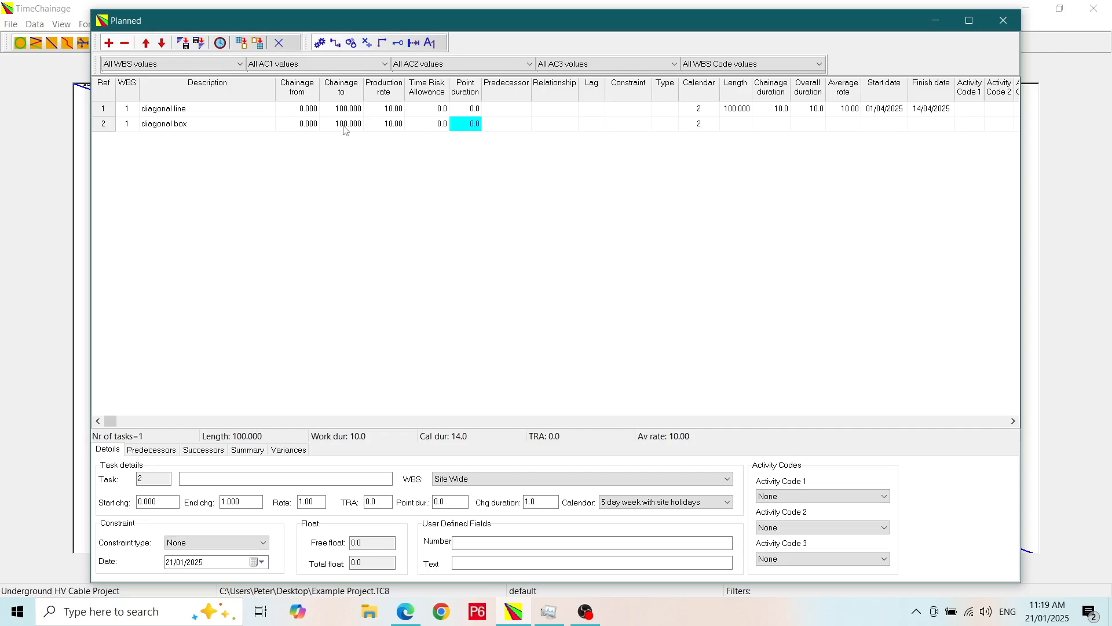
{"action": "type", "text": "2"}
{"action": "key", "text": "Return"}
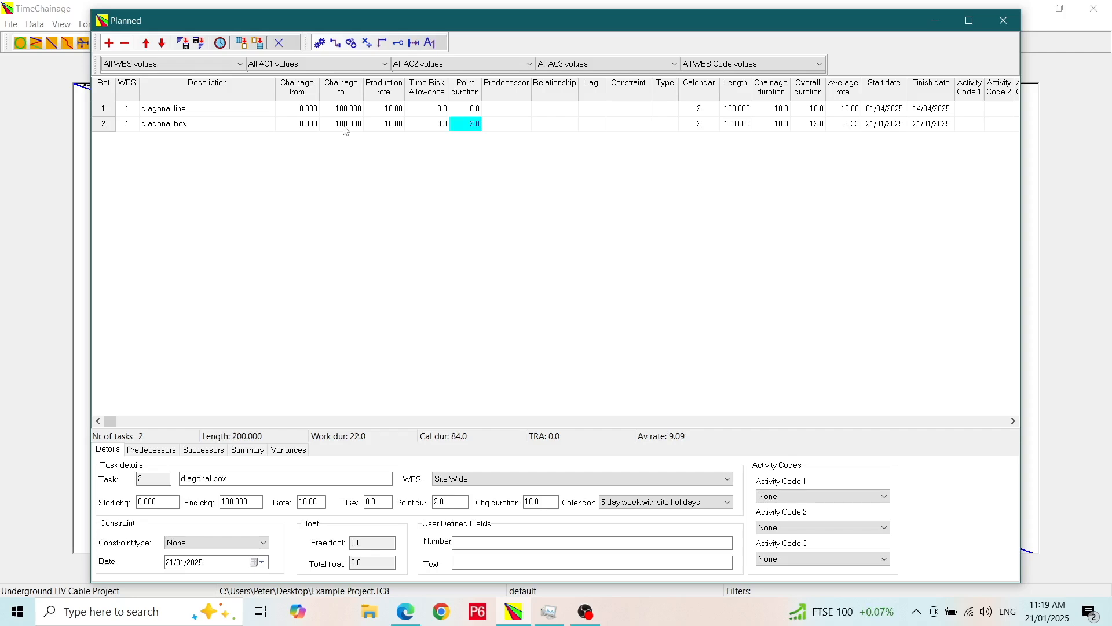
- Make task 1 the predecessor of the diagonal box with a lag of 2, and reschedule to show it on the chart
{"action": "key", "text": "Tab"}
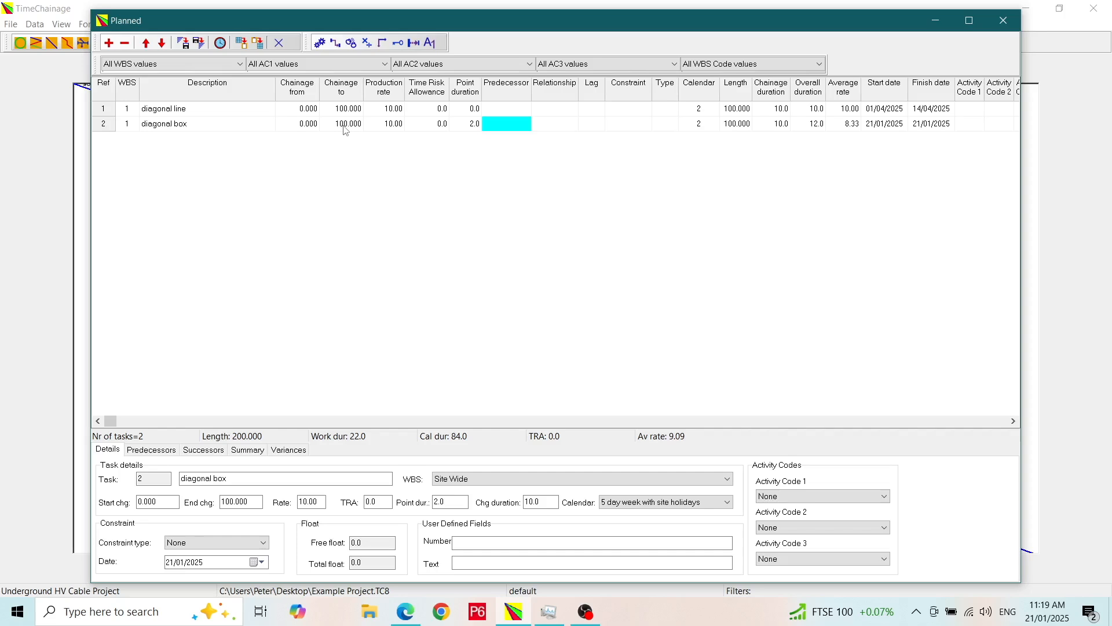
{"action": "type", "text": "1"}
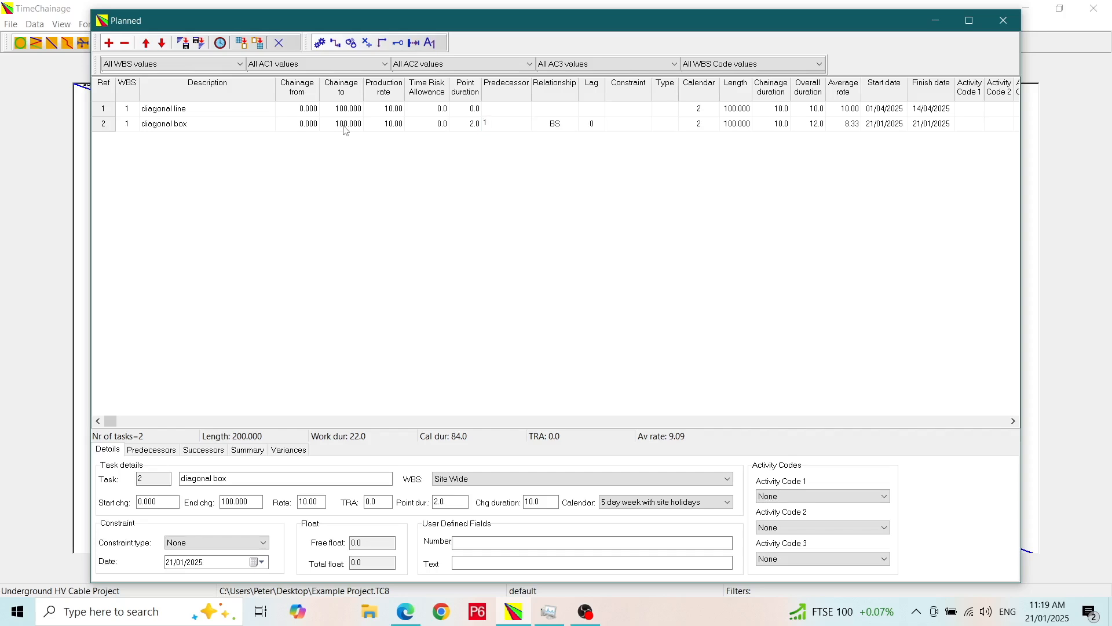
{"action": "key", "text": "Tab"}
{"action": "key", "text": "Tab"}
{"action": "type", "text": "2"}
{"action": "key", "text": "Return"}
{"action": "left_click", "coordinate": [221, 45]}
{"action": "left_click", "coordinate": [279, 44]}
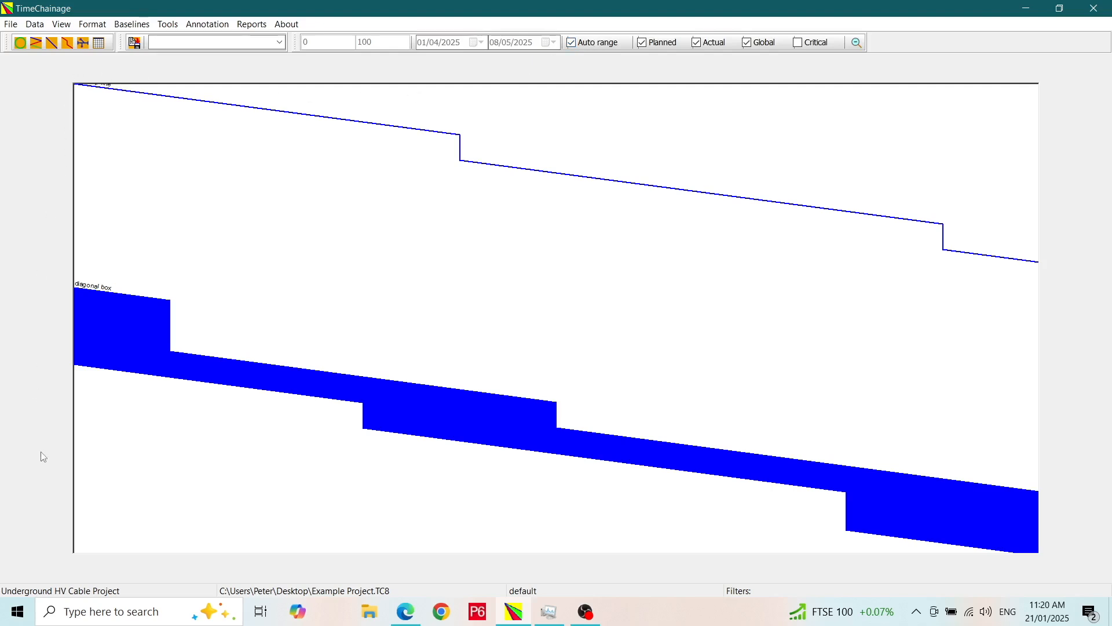
- Set the chart's auto range margins to 5 chainage units and 2 days
{"action": "left_click", "coordinate": [94, 26]}
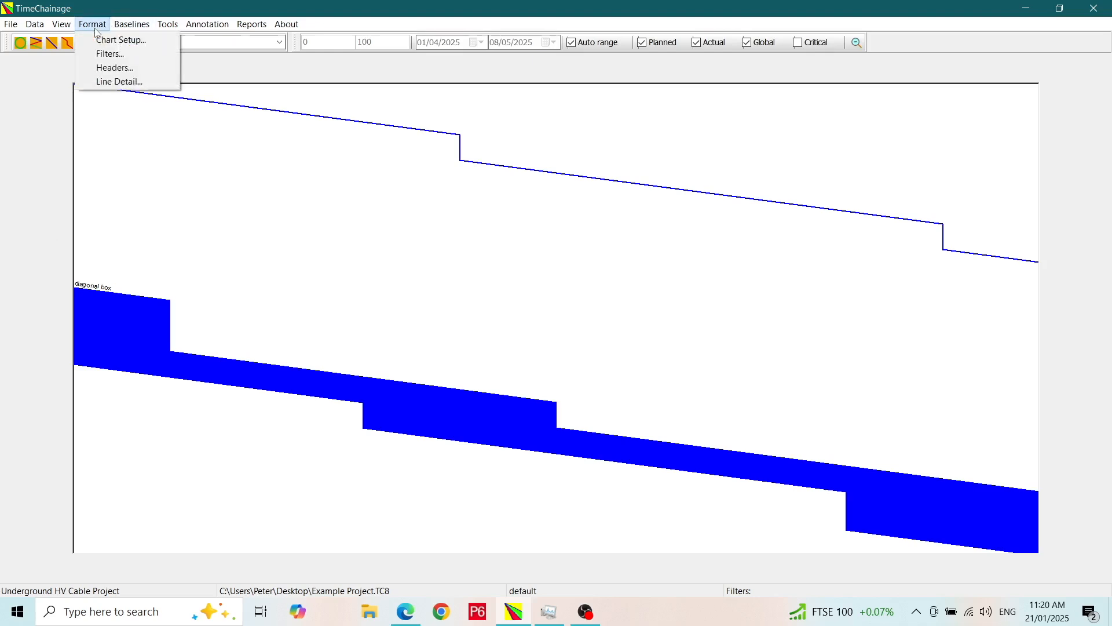
{"action": "left_click", "coordinate": [126, 40]}
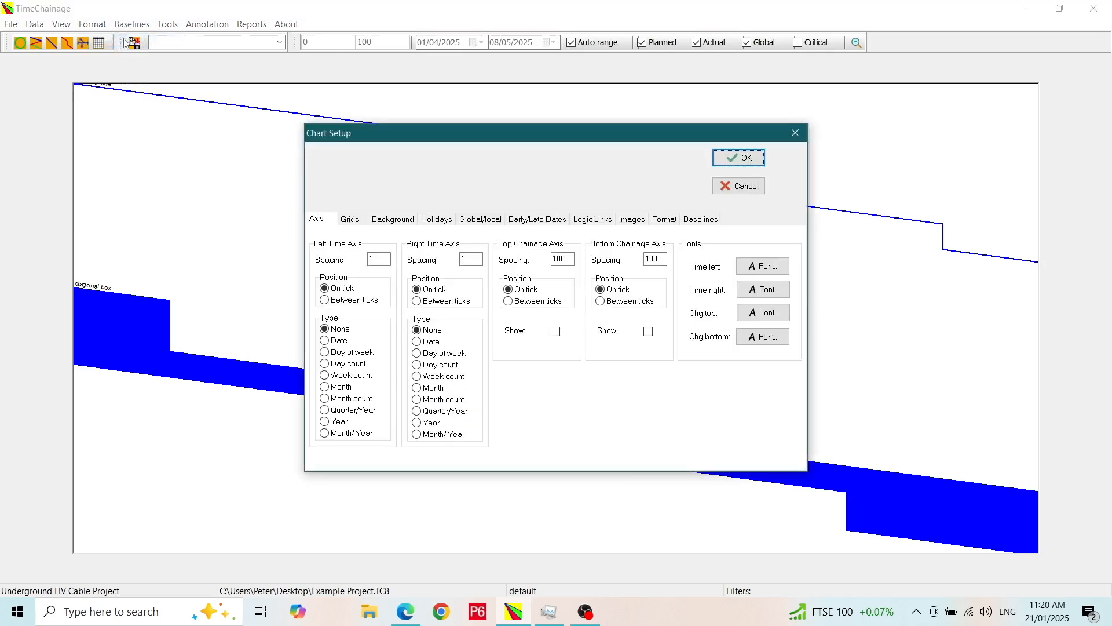
{"action": "left_click", "coordinate": [665, 220]}
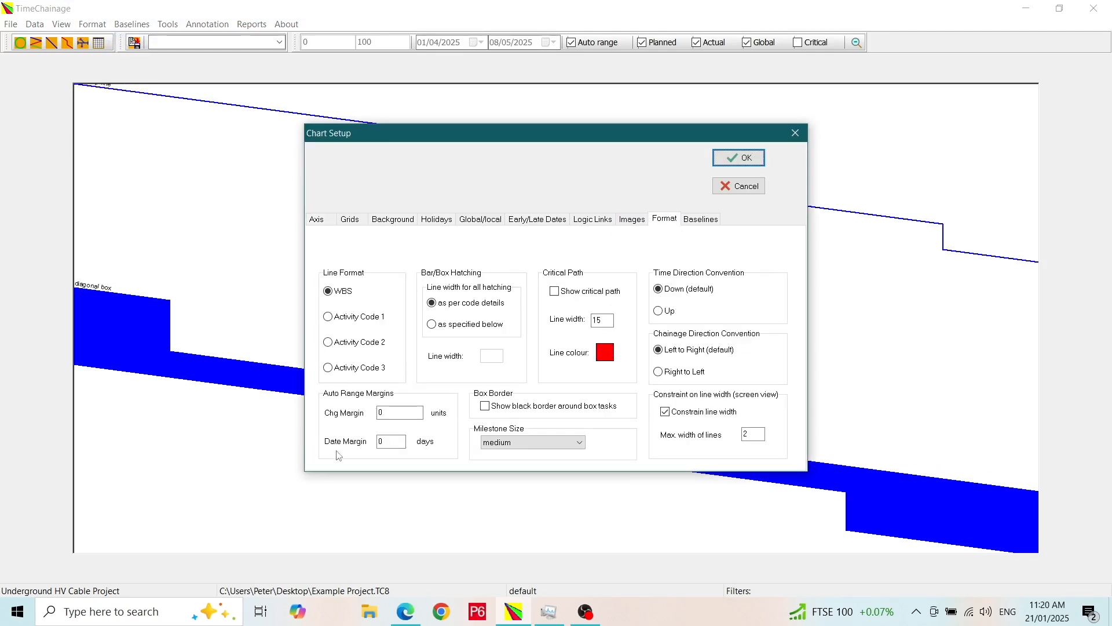
{"action": "double_click", "coordinate": [405, 413]}
{"action": "type", "text": "5"}
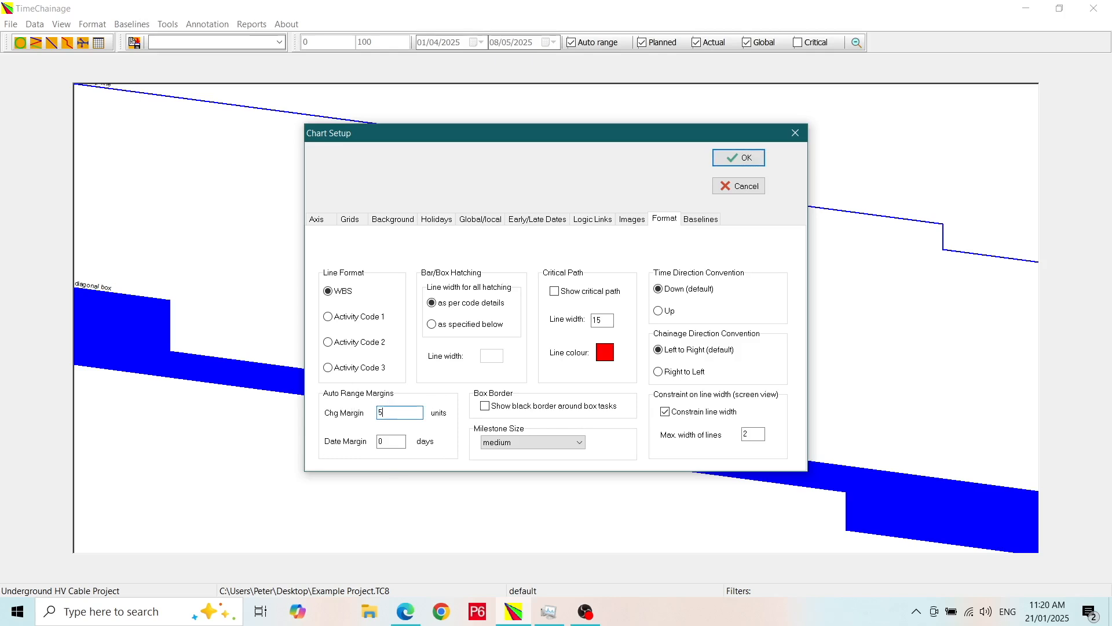
{"action": "key", "text": "Tab"}
{"action": "type", "text": "2"}
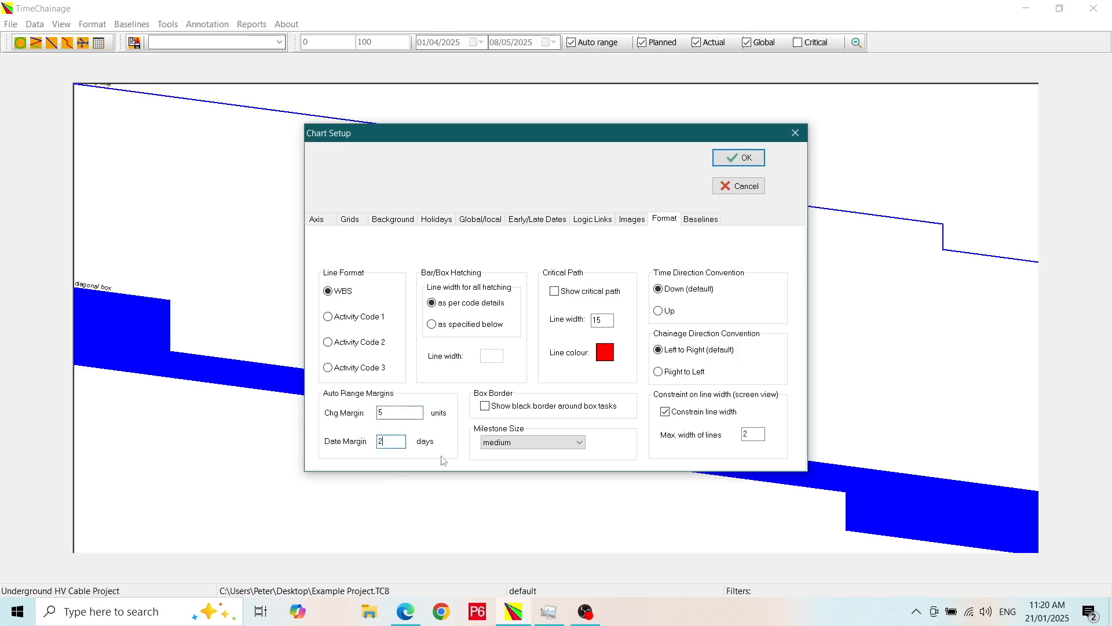
{"action": "left_click", "coordinate": [744, 163]}
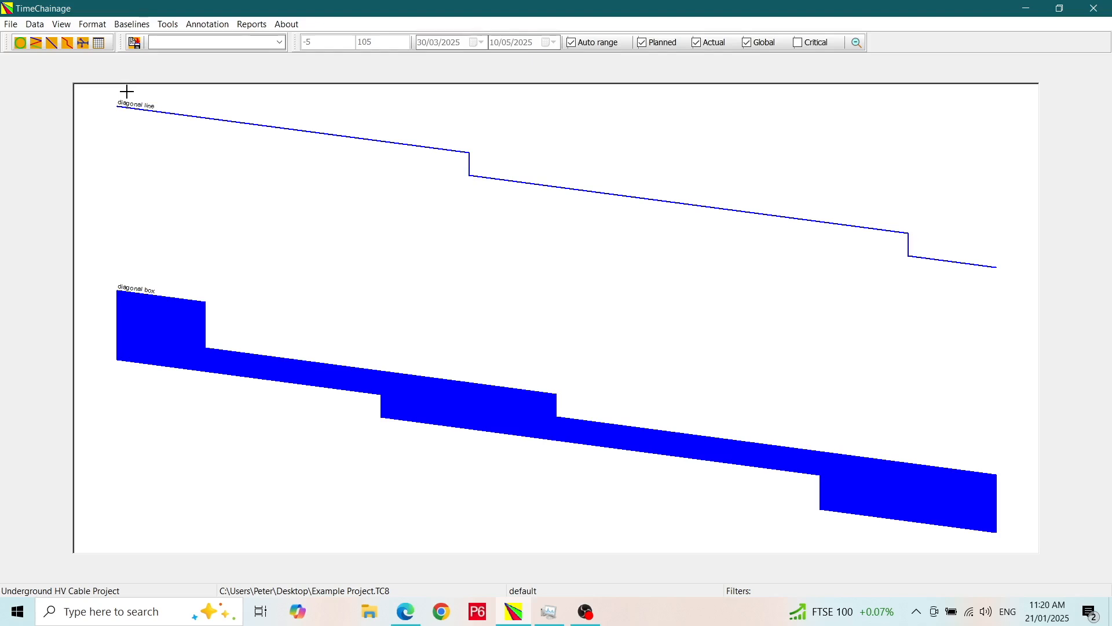
- Add a planned task named "horizontal line" from chainage 0 to 100 with a production rate of 0
{"action": "left_click", "coordinate": [52, 44]}
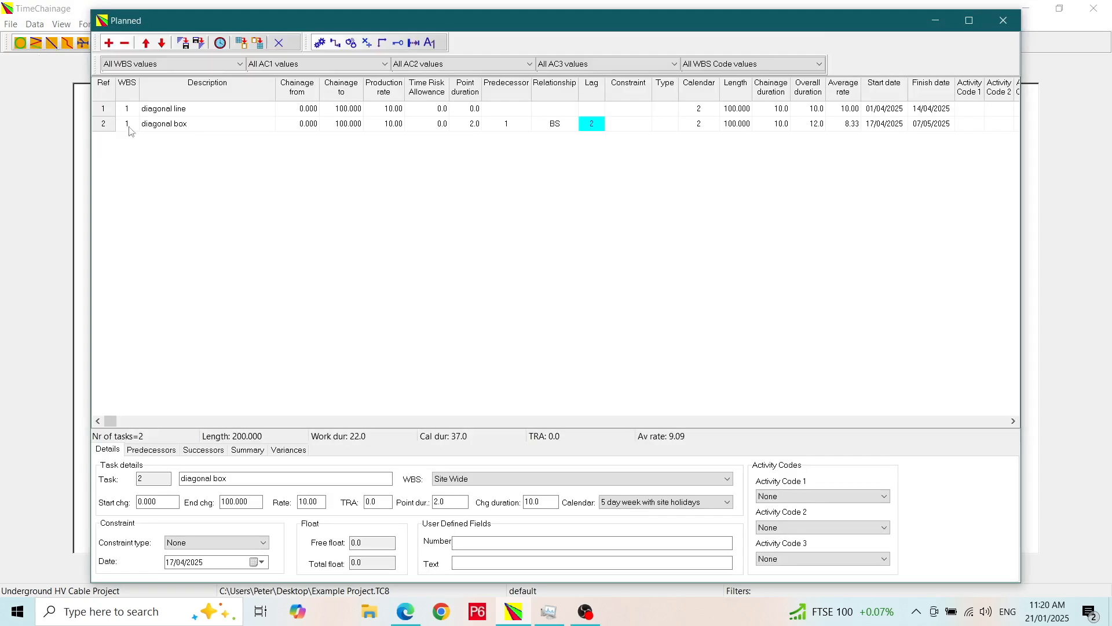
{"action": "left_click", "coordinate": [199, 124]}
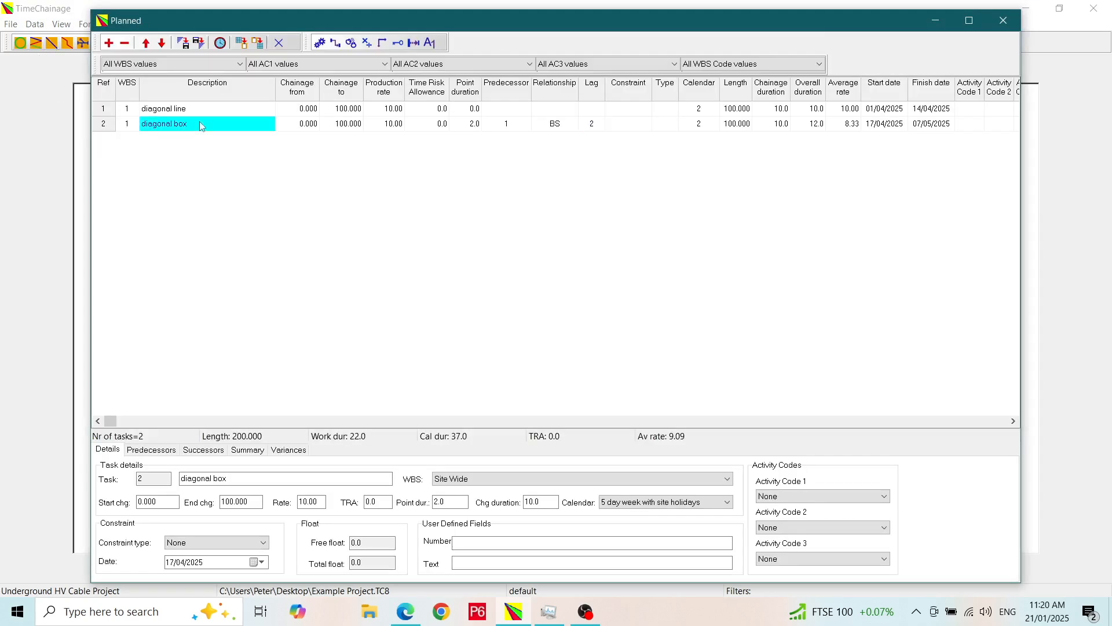
{"action": "left_click", "coordinate": [109, 43]}
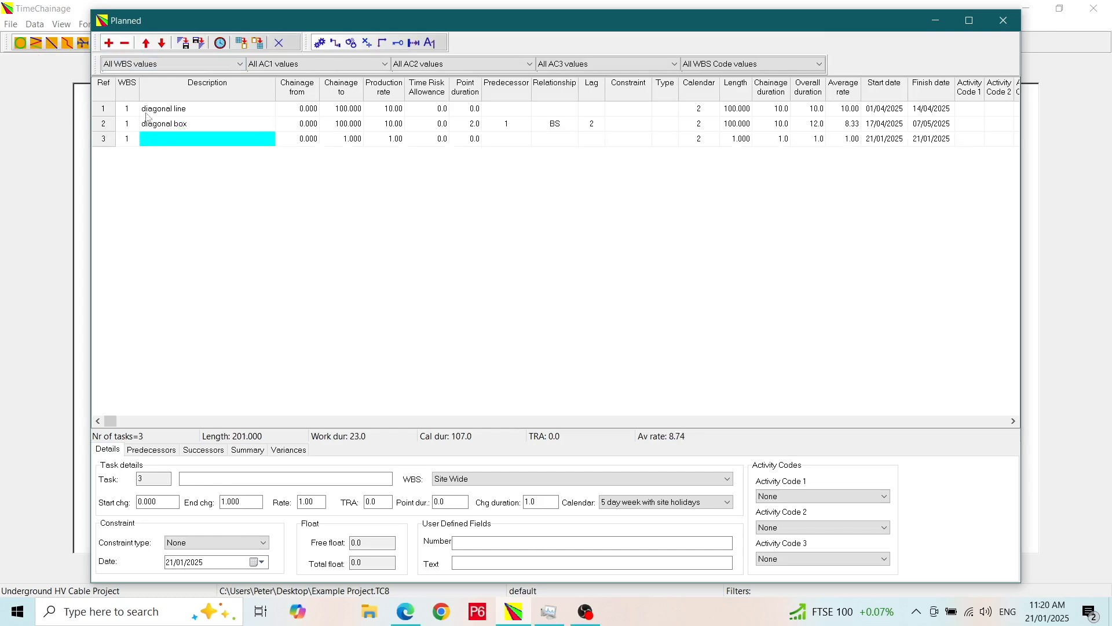
{"action": "left_click", "coordinate": [187, 142]}
{"action": "type", "text": "horiz"}
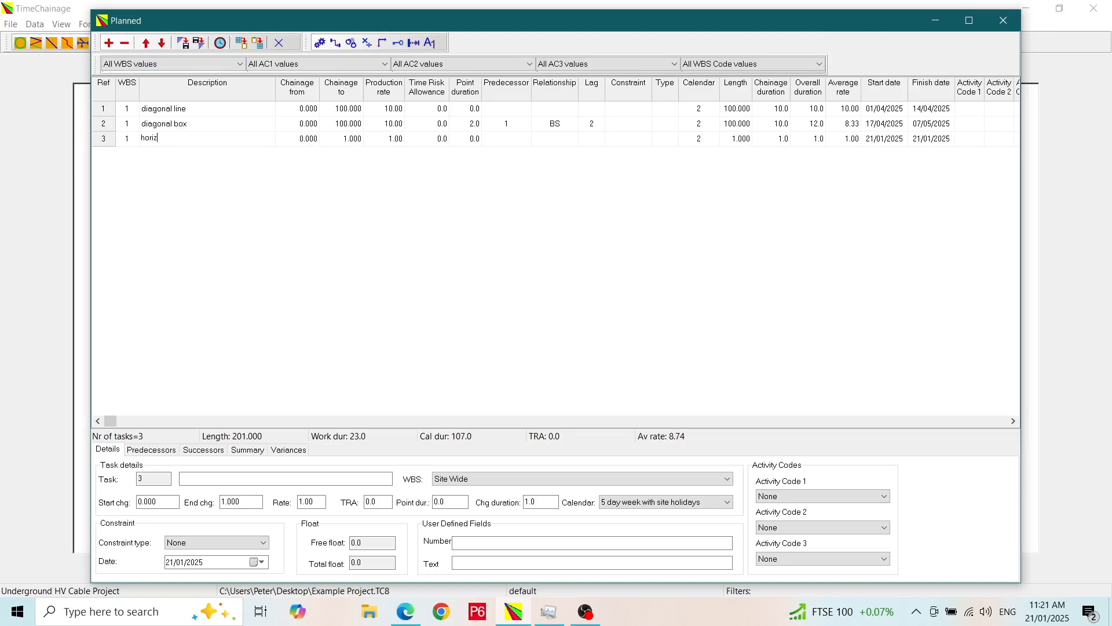
{"action": "type", "text": "ontal line"}
{"action": "left_click", "coordinate": [351, 140]}
{"action": "type", "text": "100"}
{"action": "key", "text": "Tab"}
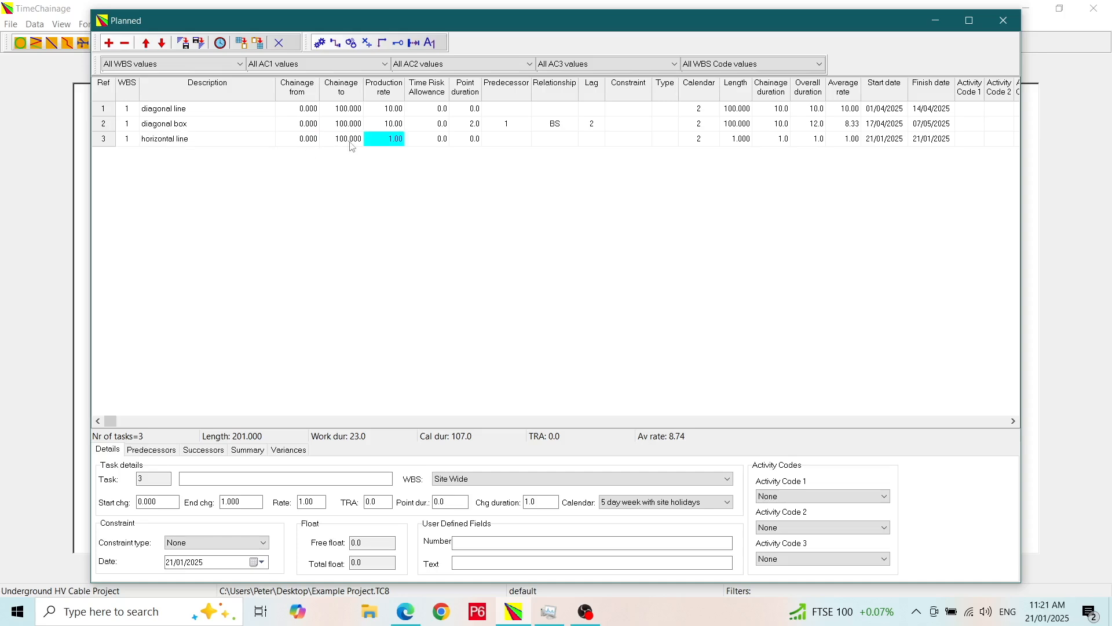
{"action": "type", "text": "0"}
{"action": "key", "text": "Tab"}
{"action": "key", "text": "Tab"}
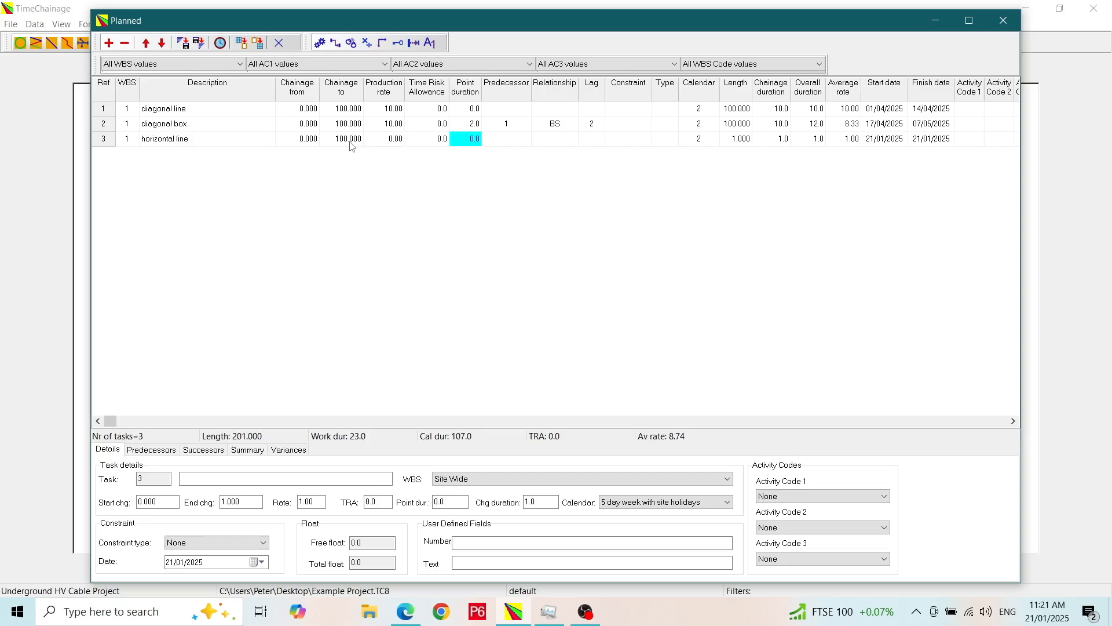
- Make task 2 the predecessor of the horizontal line task with a lag of 2
{"action": "key", "text": "Tab"}
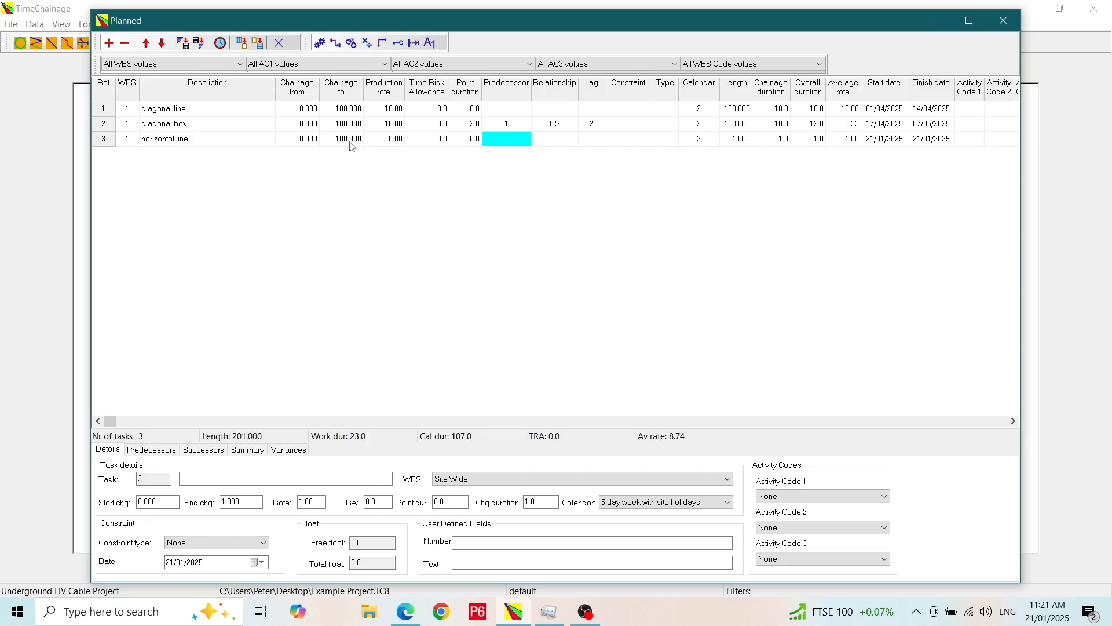
{"action": "type", "text": "2"}
{"action": "key", "text": "Tab"}
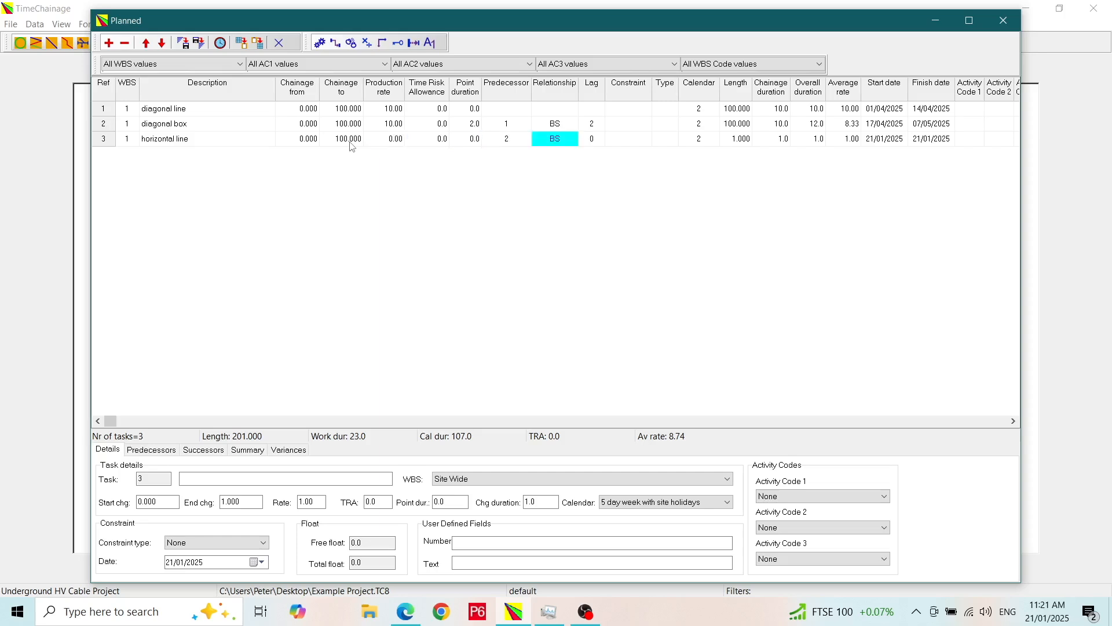
{"action": "key", "text": "Tab"}
{"action": "type", "text": "2"}
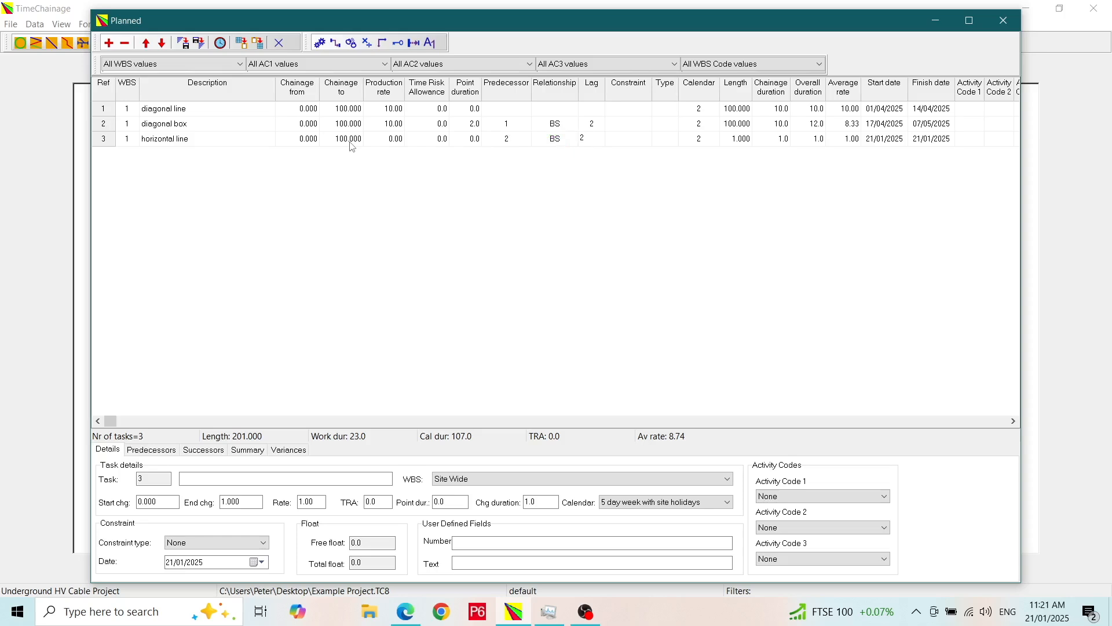
{"action": "key", "text": "Return"}
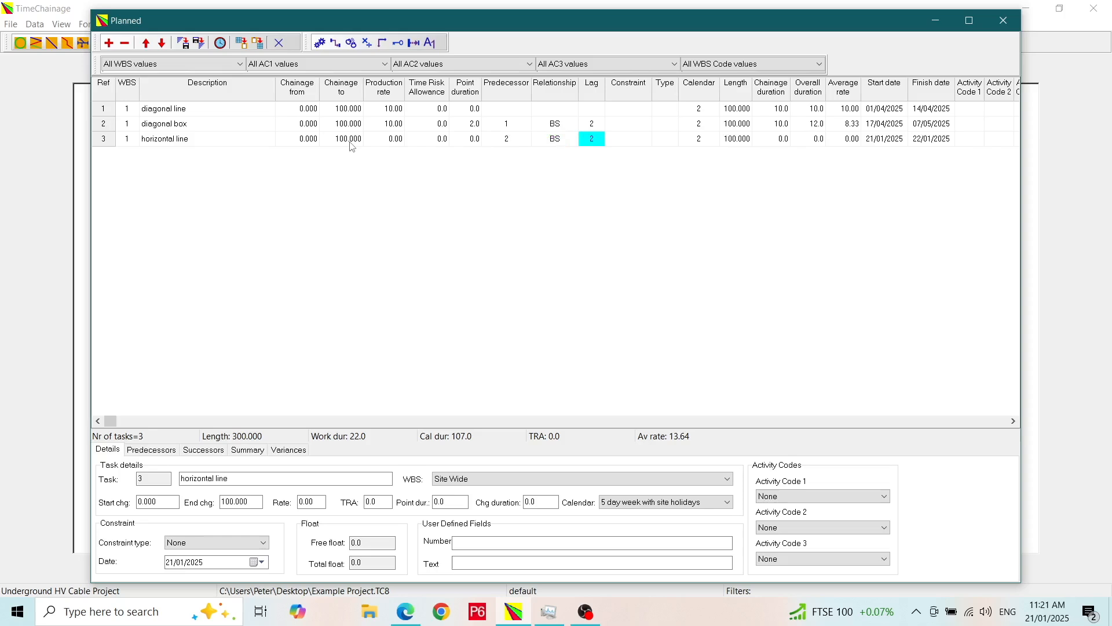
- Add a fourth planned task named "vertical line" that starts and ends at chainage 50
{"action": "key", "text": "Down"}
{"action": "key", "text": "Left"}
{"action": "key", "text": "Left"}
{"action": "key", "text": "Left"}
{"action": "key", "text": "Left"}
{"action": "key", "text": "Left"}
{"action": "key", "text": "Left"}
{"action": "key", "text": "Left"}
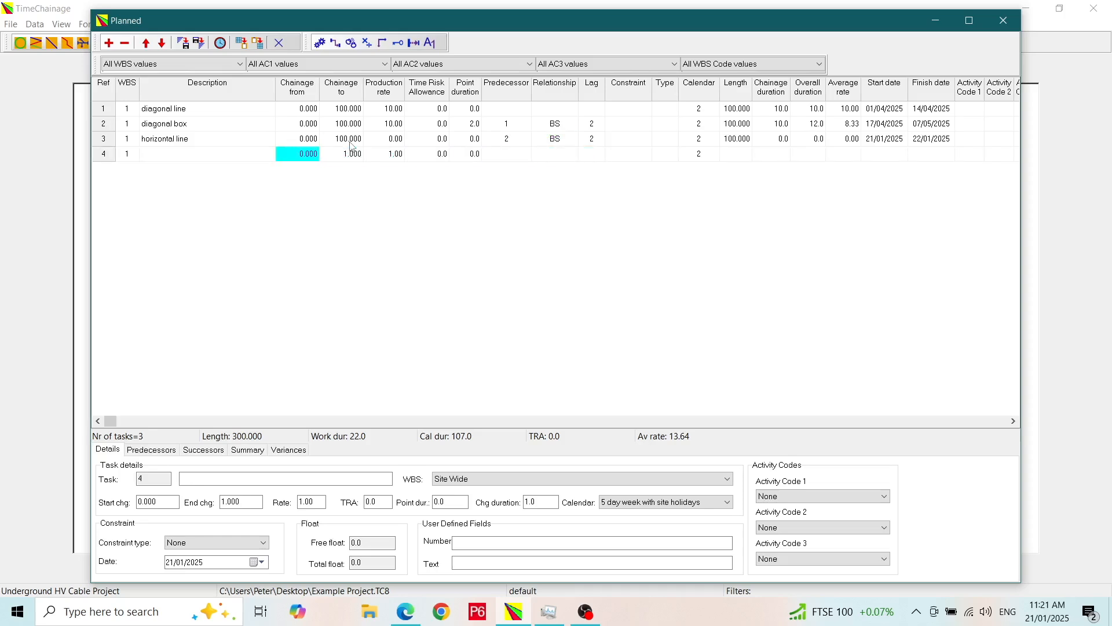
{"action": "key", "text": "Left"}
{"action": "type", "text": "vertical line"}
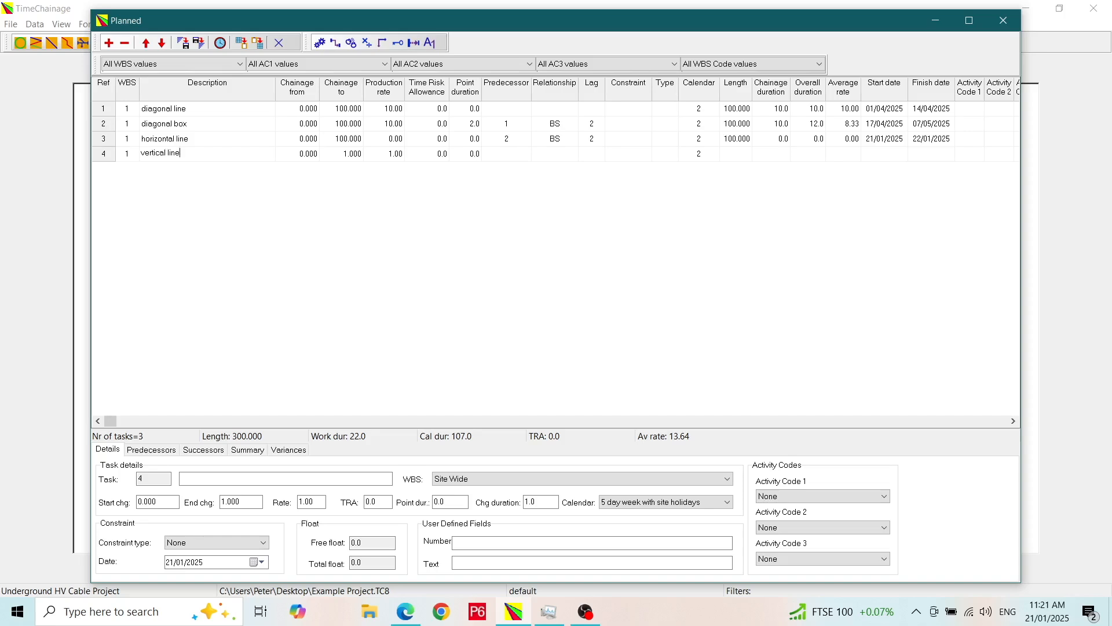
{"action": "key", "text": "Tab"}
{"action": "type", "text": "50"}
{"action": "key", "text": "Tab"}
{"action": "type", "text": "50"}
{"action": "key", "text": "Tab"}
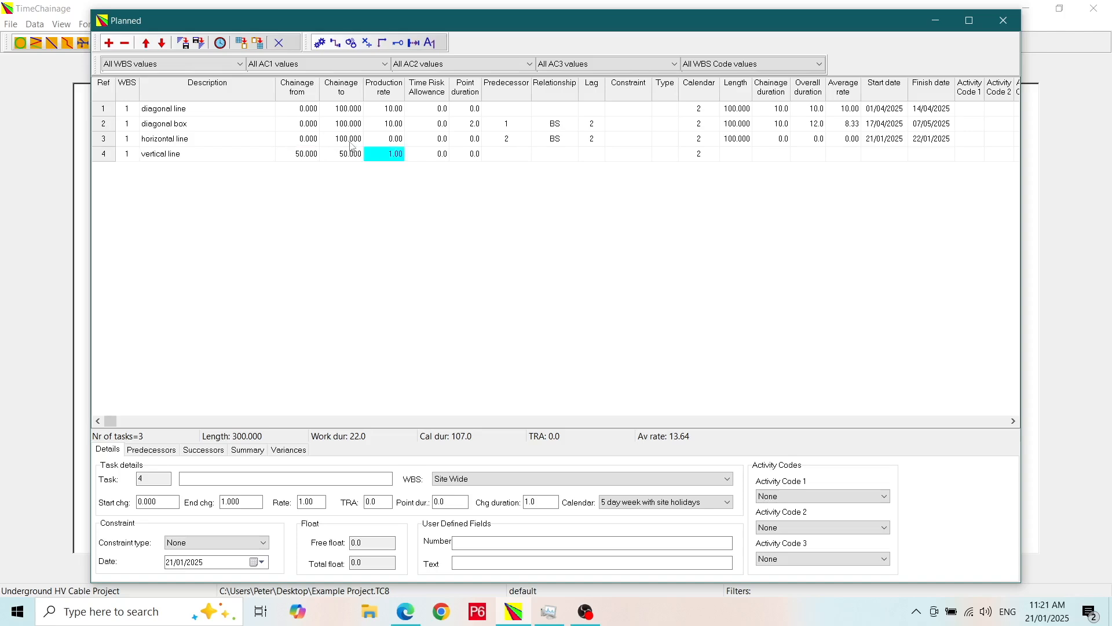
- Give the vertical line task a production rate of 0 and a point duration of 10
{"action": "type", "text": "0"}
{"action": "key", "text": "Tab"}
{"action": "key", "text": "Tab"}
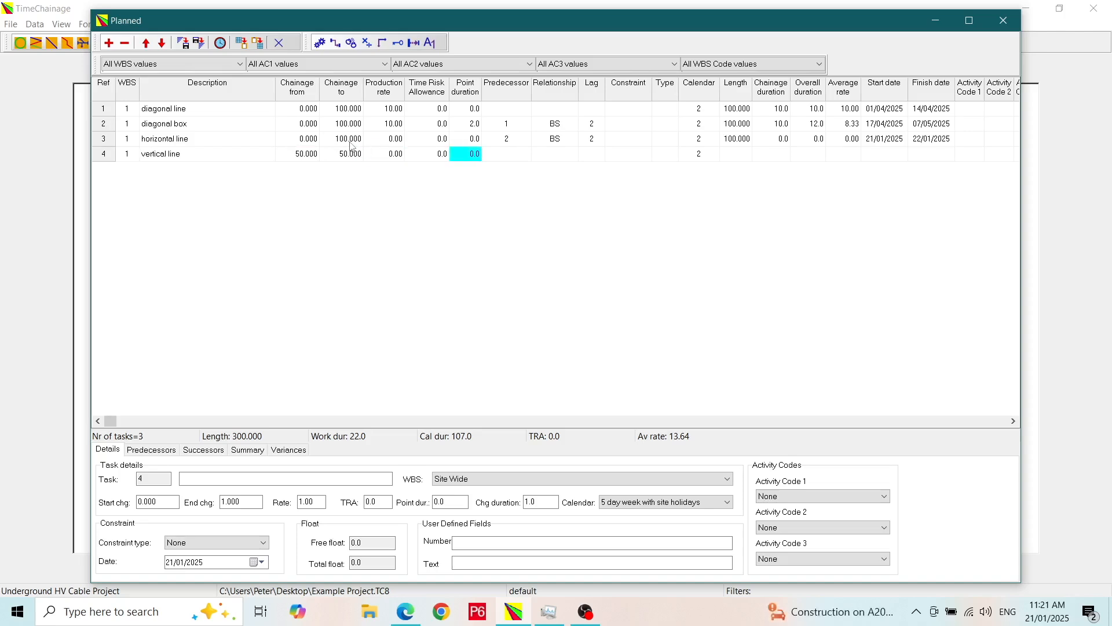
{"action": "type", "text": "10"}
{"action": "key", "text": "Tab"}
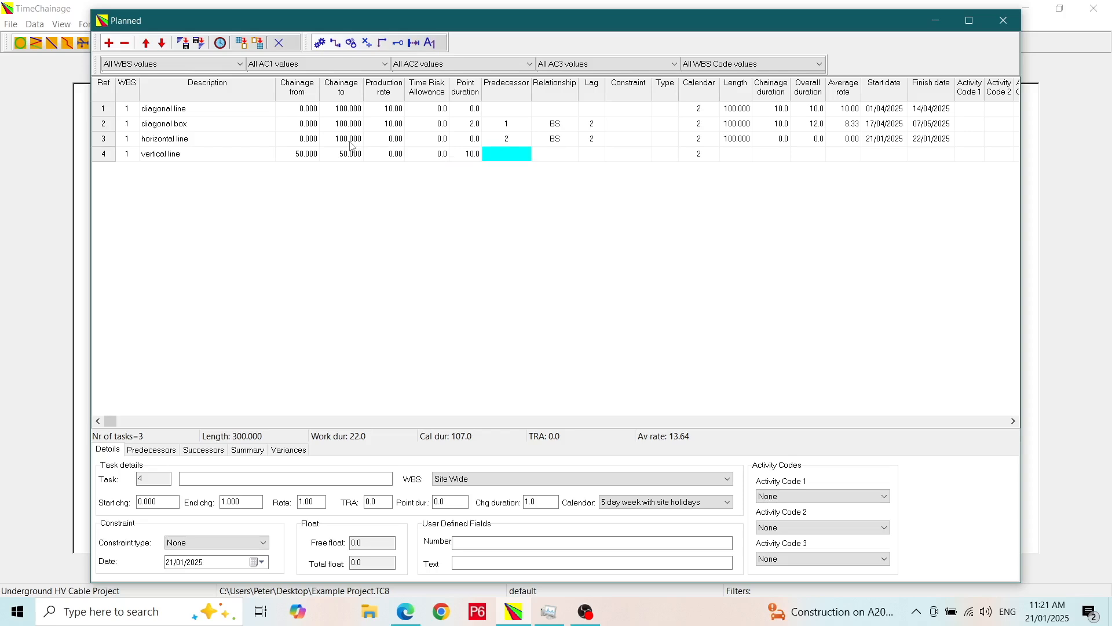
- Make task 3 the predecessor of the vertical line task with a lag of 2
{"action": "type", "text": "3"}
{"action": "key", "text": "Tab"}
{"action": "key", "text": "Tab"}
{"action": "type", "text": "2"}
{"action": "key", "text": "Return"}
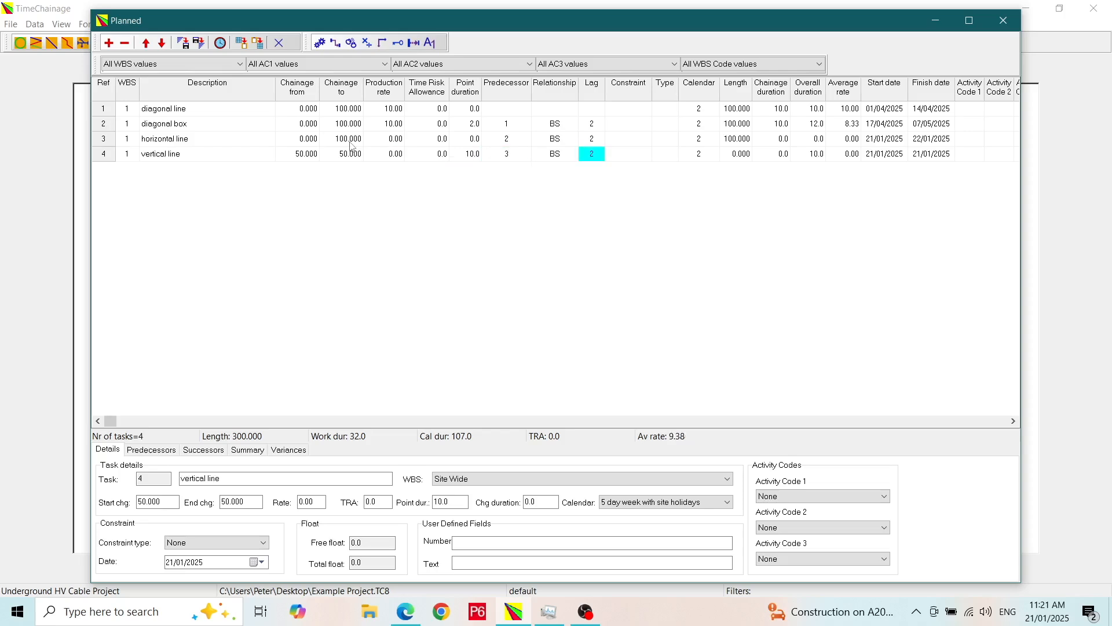
- Add a fifth planned task named "box" that runs from chainage 30 to chainage 70
{"action": "left_click", "coordinate": [109, 43]}
{"action": "left_click", "coordinate": [171, 169]}
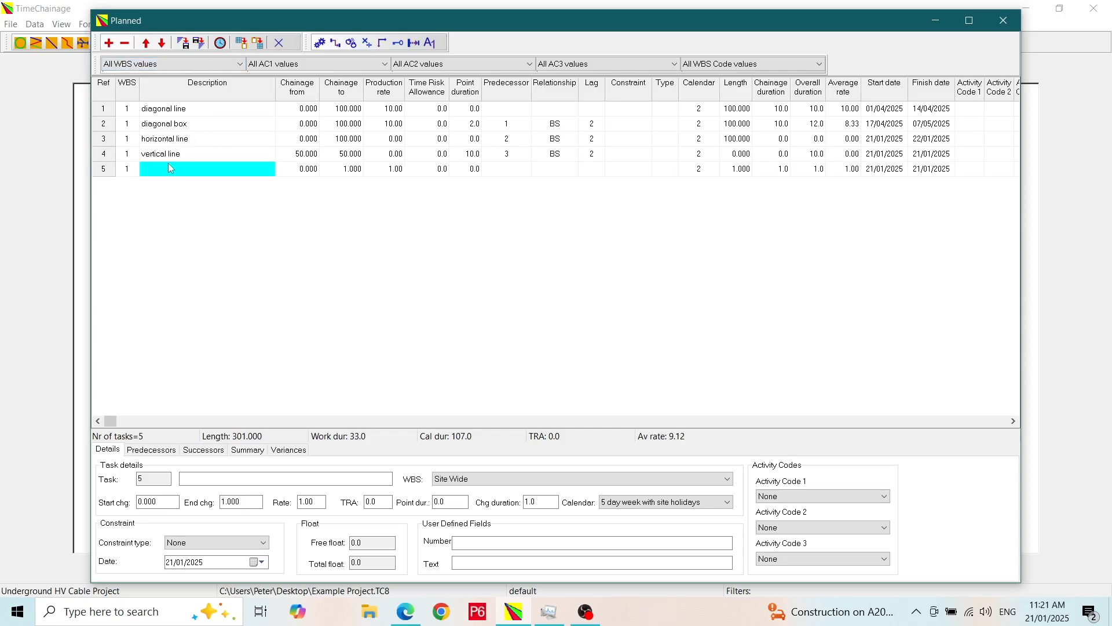
{"action": "type", "text": "box"}
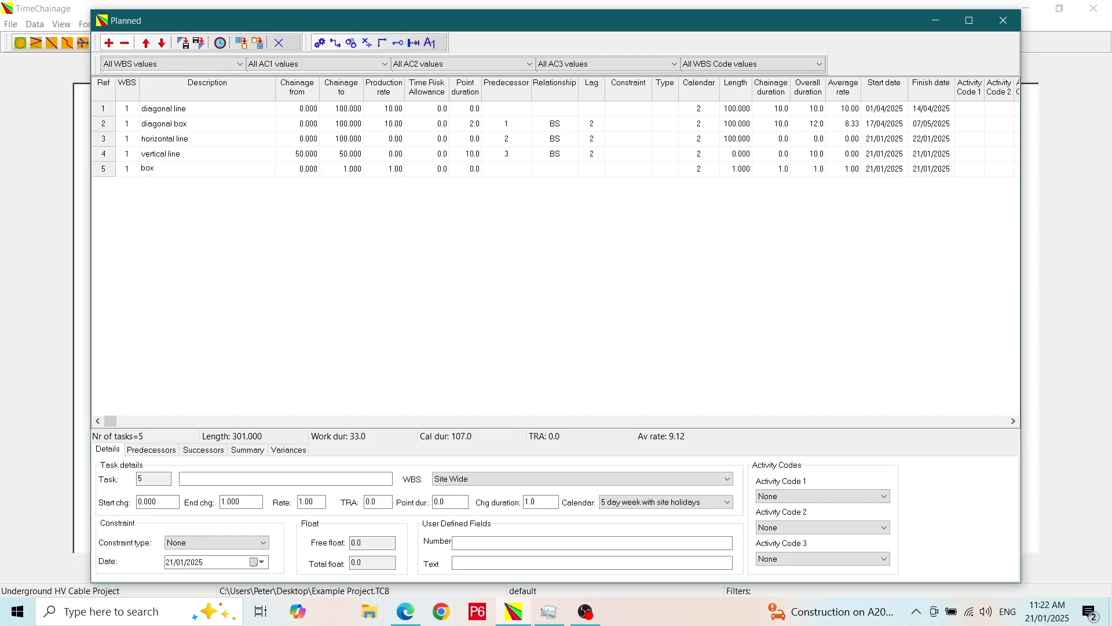
{"action": "key", "text": "Tab"}
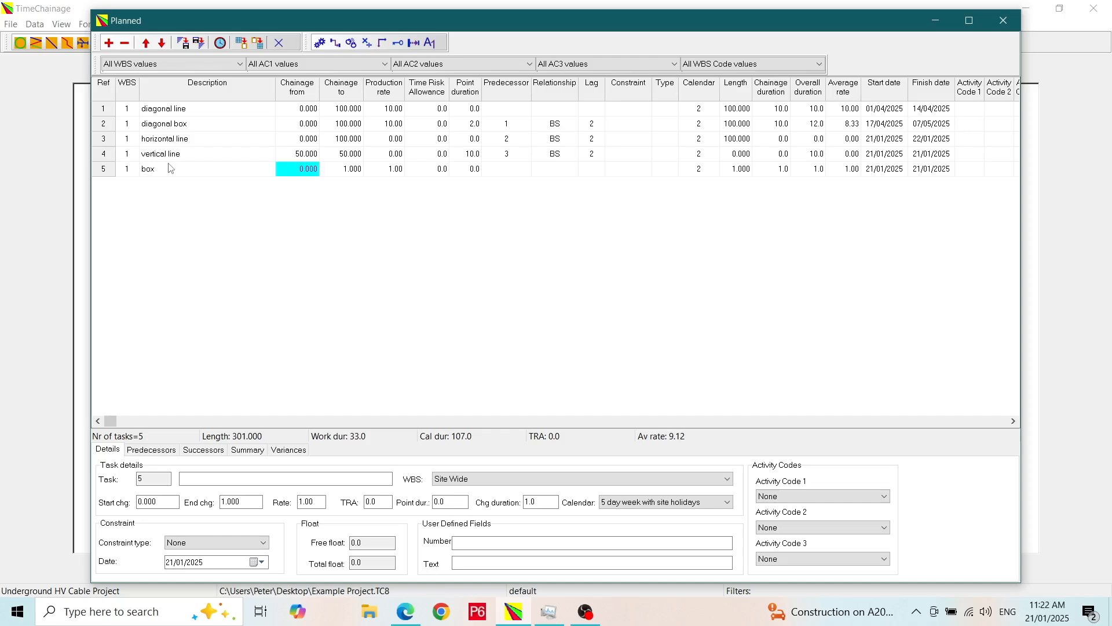
{"action": "type", "text": "30"}
{"action": "key", "text": "Tab"}
{"action": "type", "text": "70"}
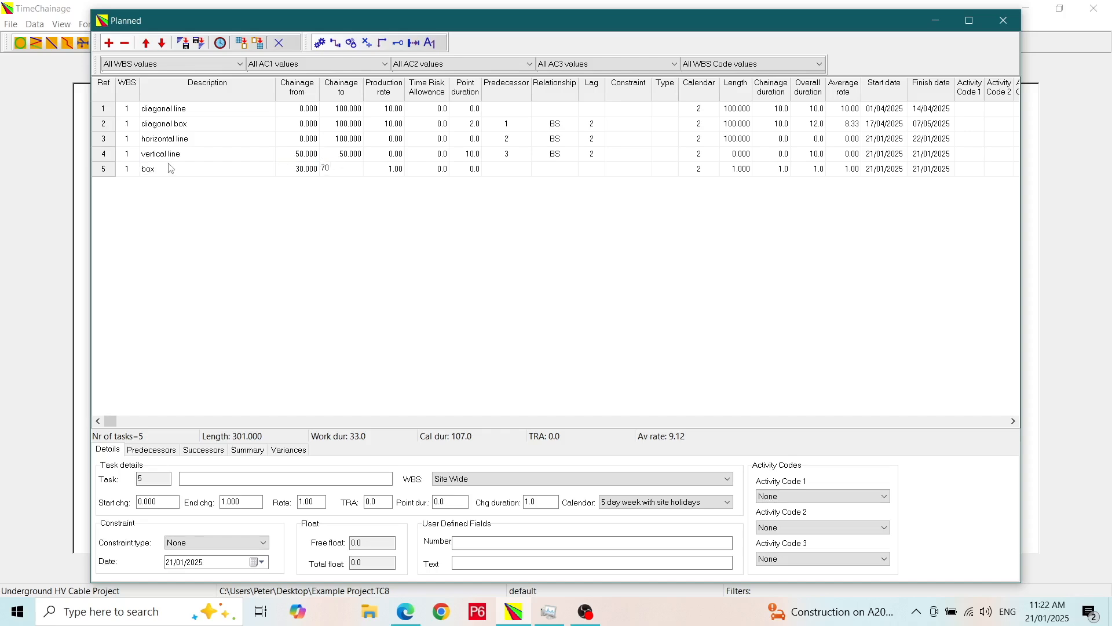
{"action": "key", "text": "Tab"}
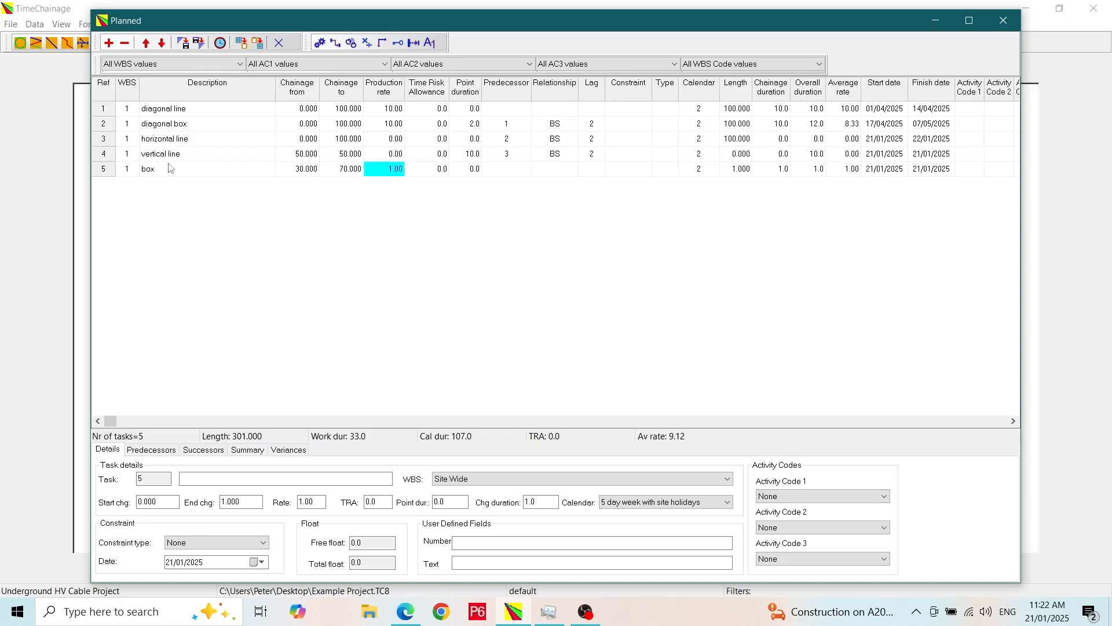
- Give the box task a production rate of 0 and a point duration of 10
{"action": "type", "text": "0"}
{"action": "key", "text": "Tab"}
{"action": "key", "text": "Tab"}
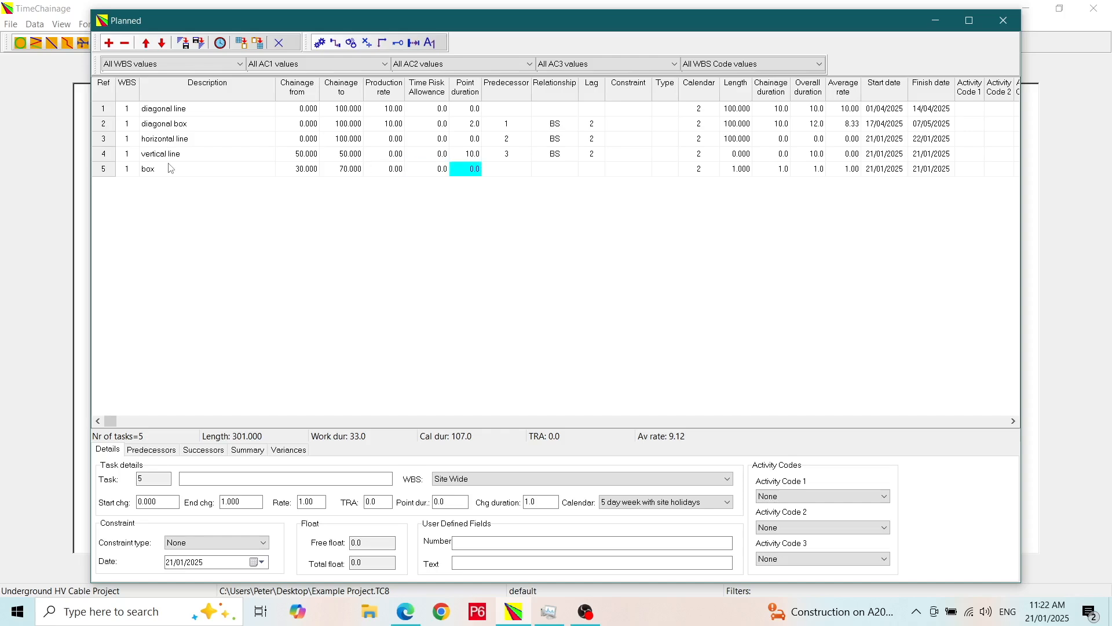
{"action": "type", "text": "10"}
{"action": "key", "text": "Tab"}
- Make task 4 the predecessor of the box task with a lag of 2
{"action": "type", "text": "4"}
{"action": "key", "text": "Tab"}
{"action": "key", "text": "Tab"}
{"action": "type", "text": "2"}
{"action": "key", "text": "Return"}
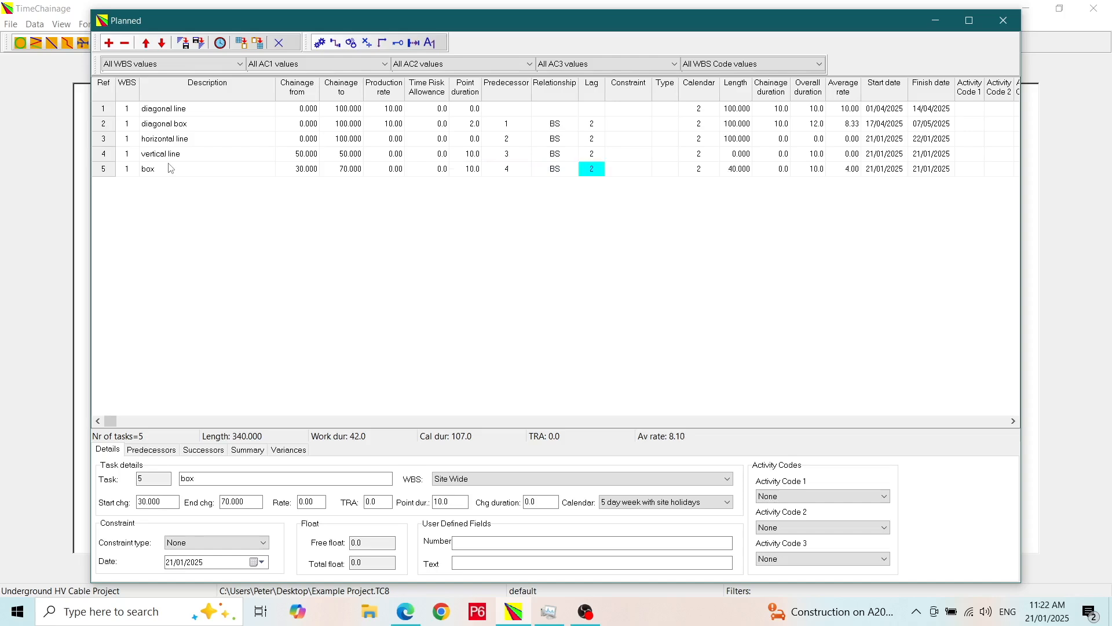
- Add a sixth planned task named "milestone" that starts and ends at chainage 50, with a production rate of 0
{"action": "left_click", "coordinate": [109, 43]}
{"action": "left_click", "coordinate": [175, 186]}
{"action": "type", "text": "milestone"}
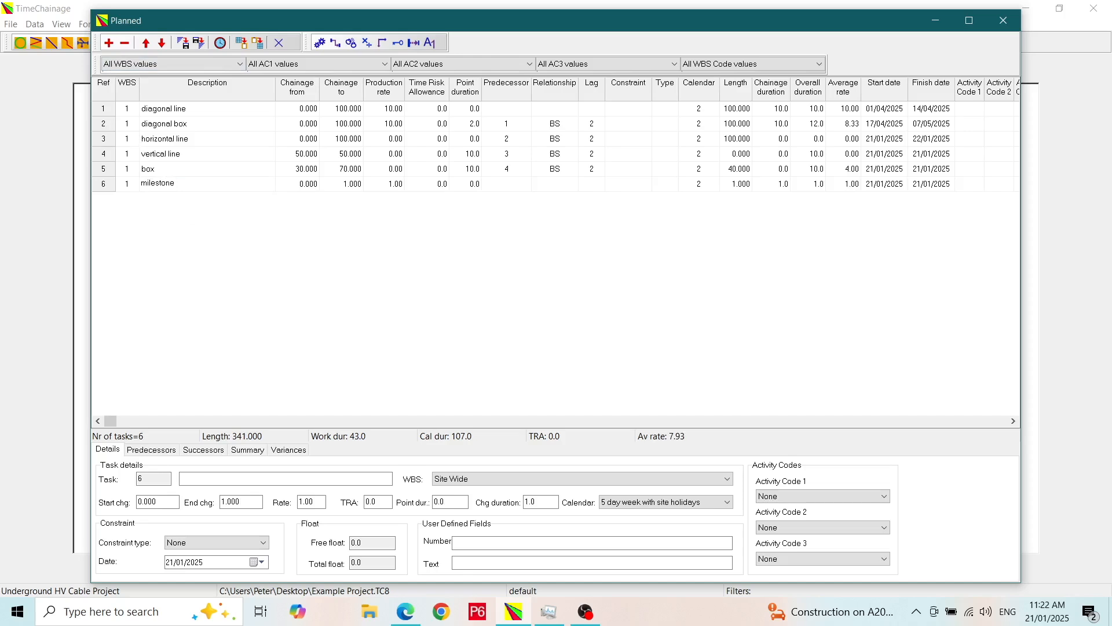
{"action": "key", "text": "Tab"}
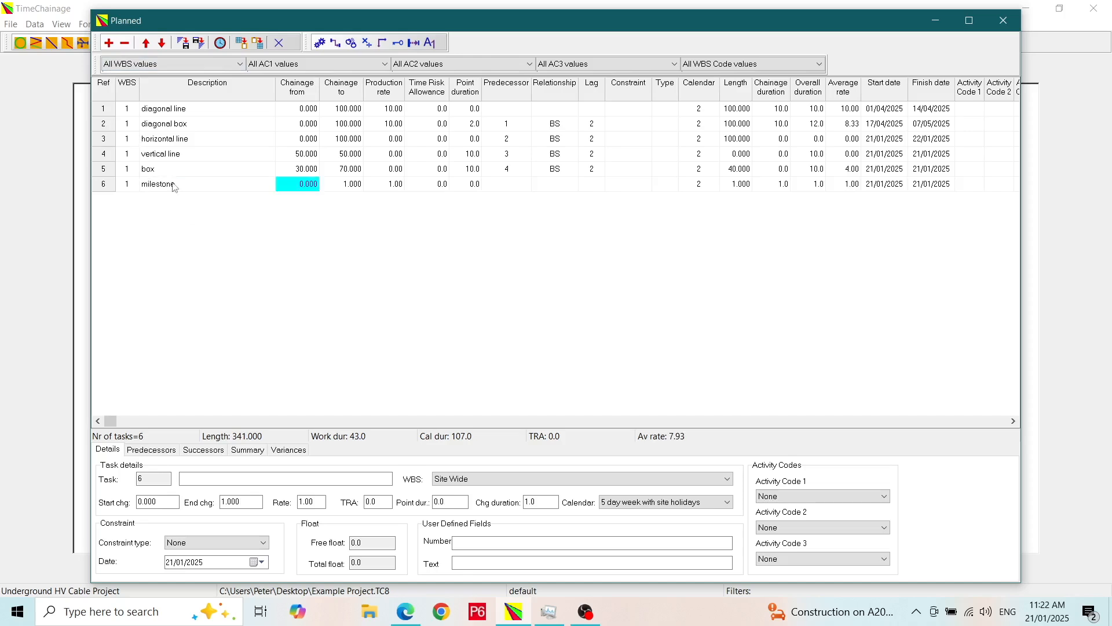
{"action": "type", "text": "50"}
{"action": "key", "text": "Tab"}
{"action": "type", "text": "50"}
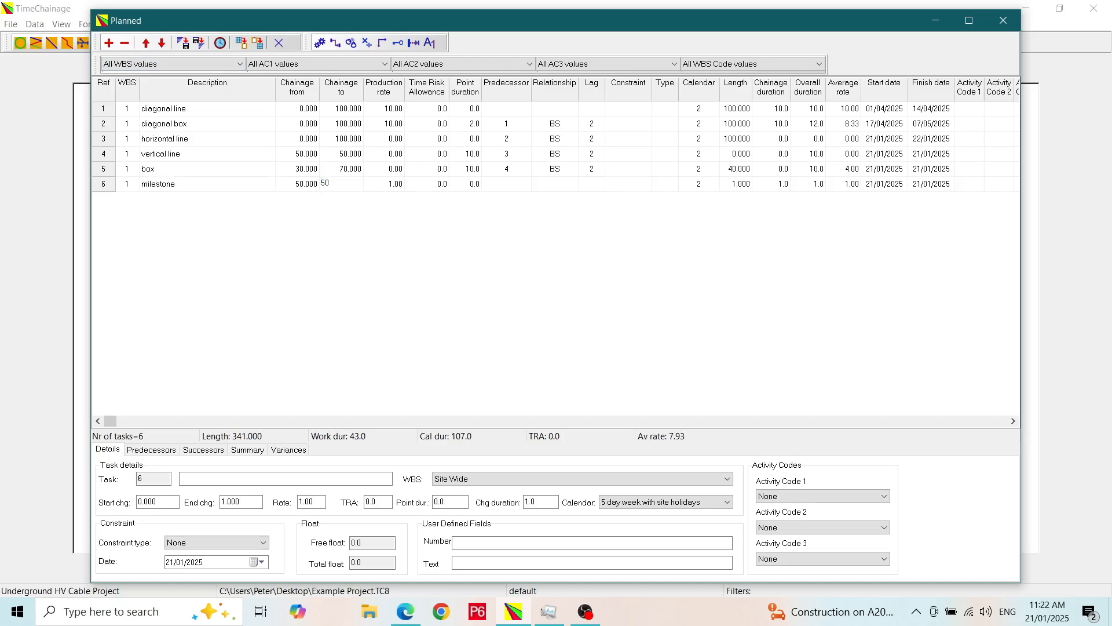
{"action": "key", "text": "Tab"}
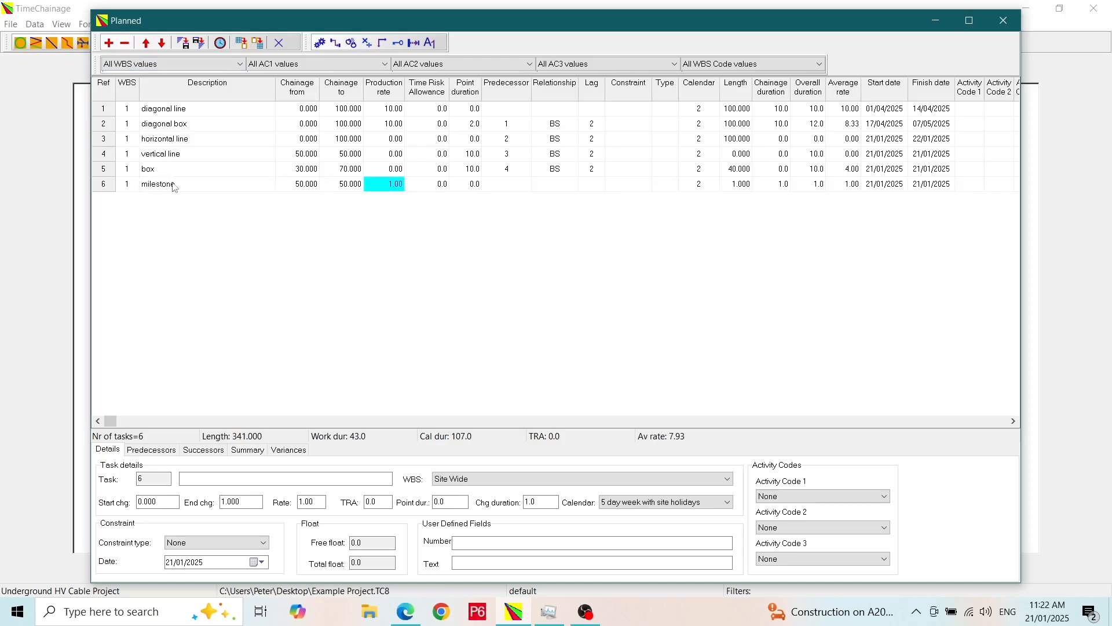
{"action": "type", "text": "0"}
{"action": "key", "text": "Tab"}
{"action": "key", "text": "Tab"}
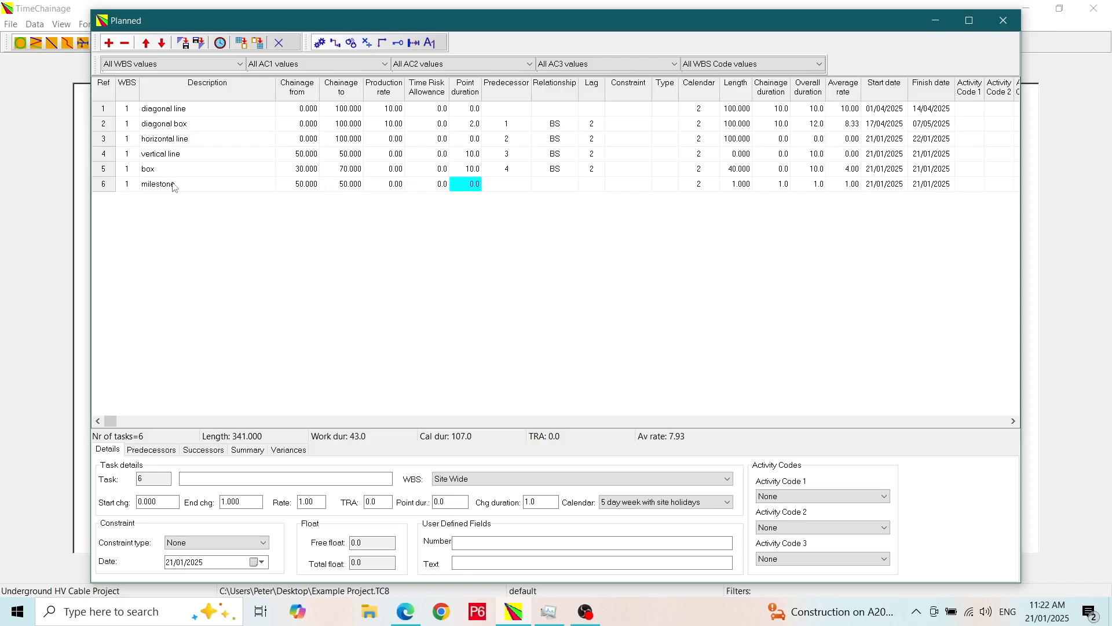
- Make task 5 the predecessor of the milestone with a lag of 2 and view the rescheduled tasks on the chart
{"action": "key", "text": "Tab"}
{"action": "type", "text": "5"}
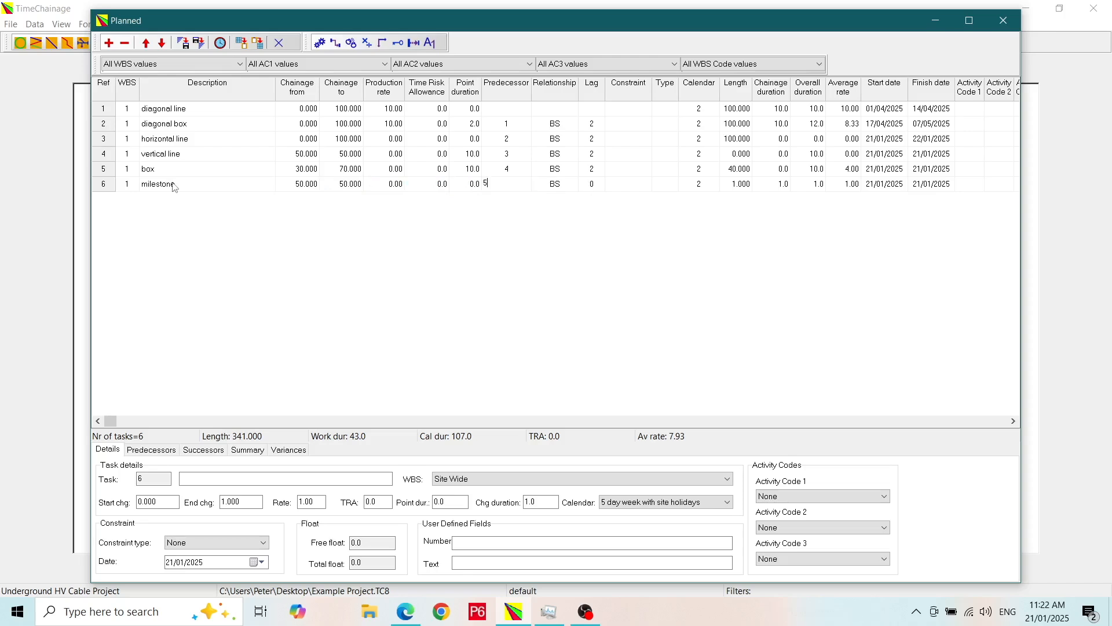
{"action": "key", "text": "Tab"}
{"action": "key", "text": "Tab"}
{"action": "type", "text": "2"}
{"action": "key", "text": "Return"}
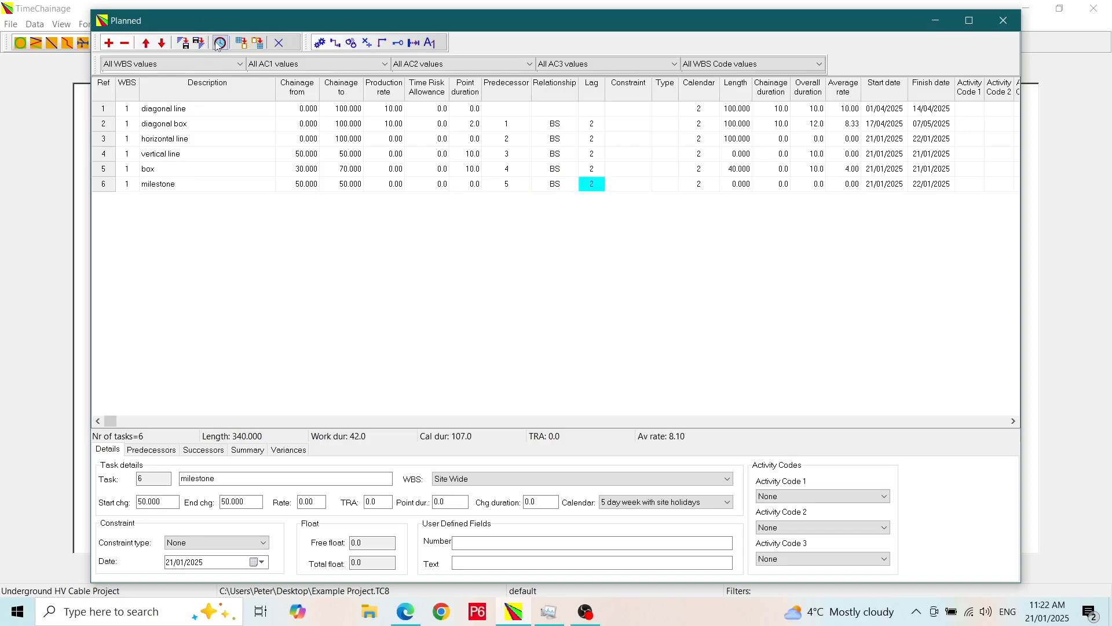
{"action": "left_click", "coordinate": [280, 45]}
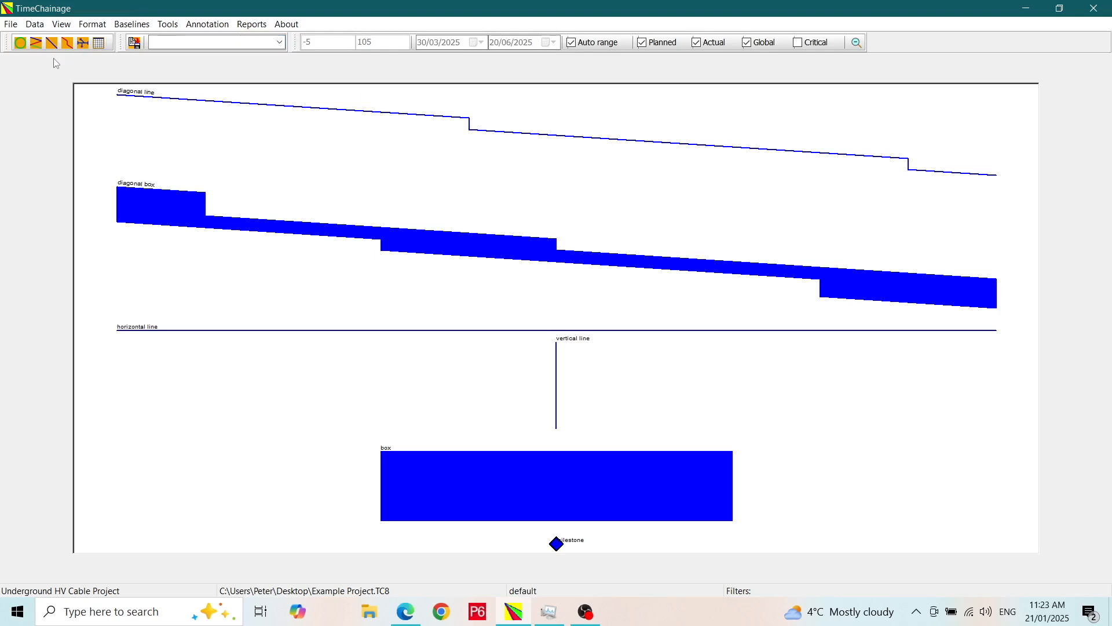
- Reopen the planned task table and delete all the sample shape tasks, from the diagonal line to the milestone
{"action": "left_click", "coordinate": [52, 43]}
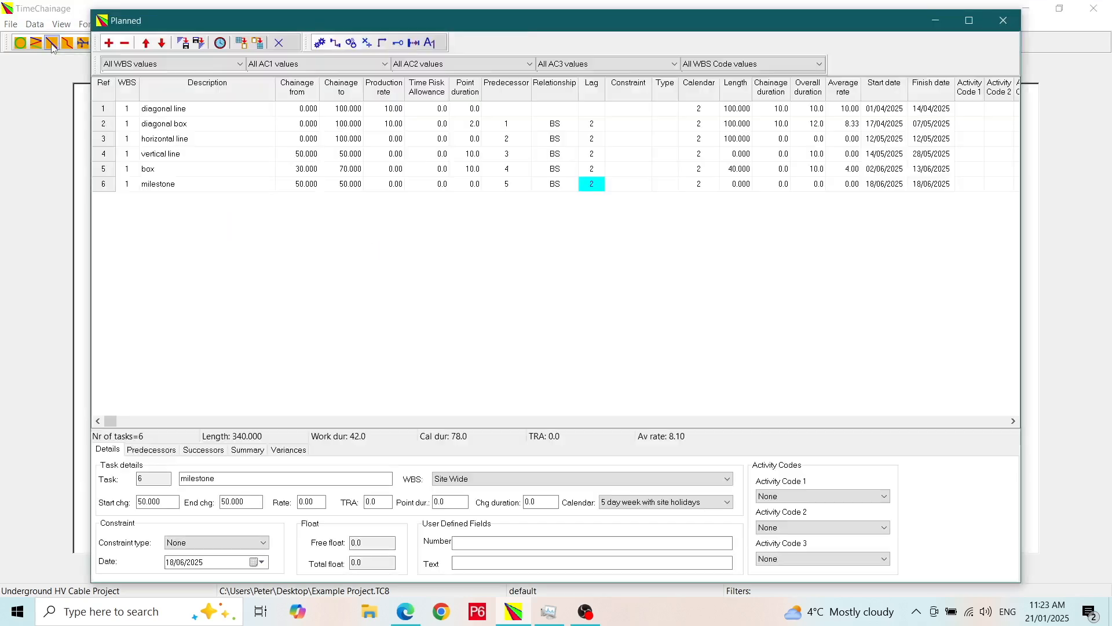
{"action": "left_click", "coordinate": [166, 113]}
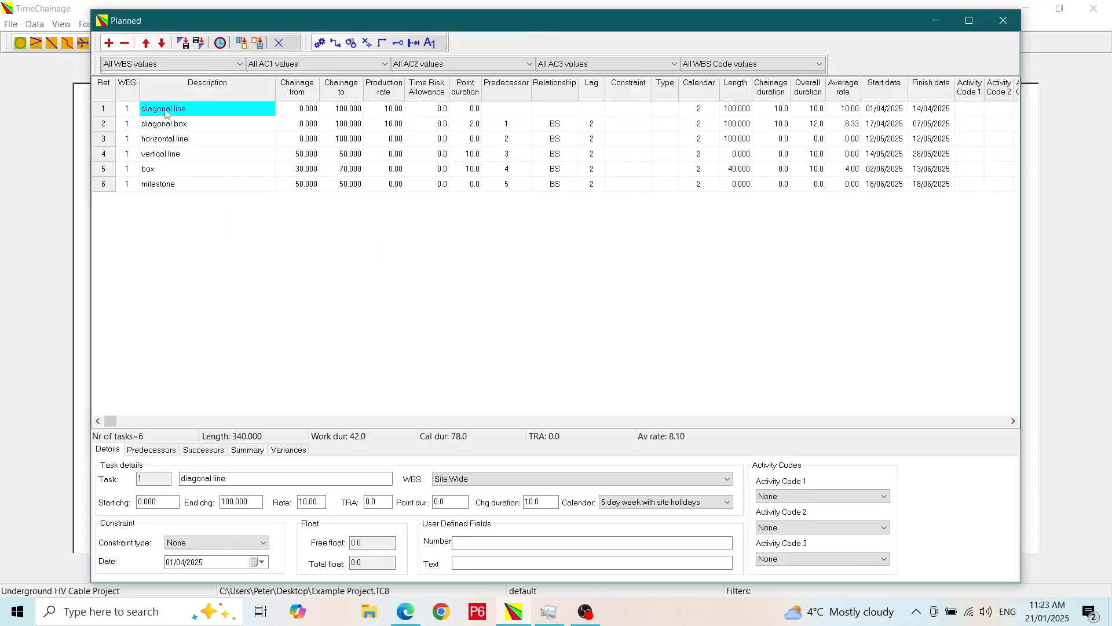
{"action": "left_click", "coordinate": [126, 44]}
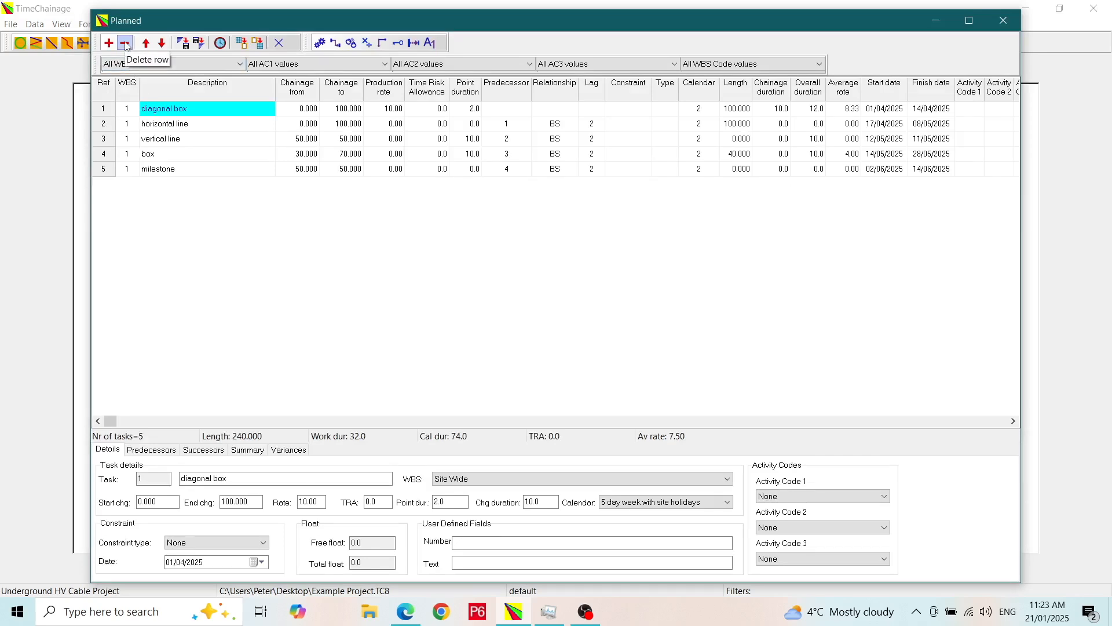
{"action": "left_click", "coordinate": [196, 152]}
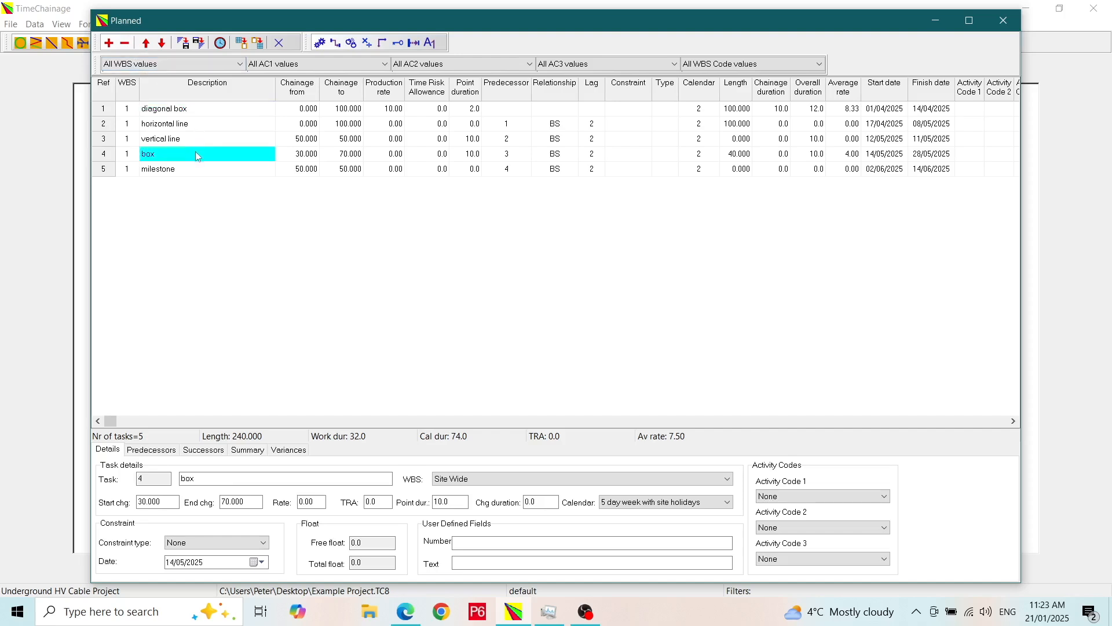
{"action": "left_click", "coordinate": [202, 110]}
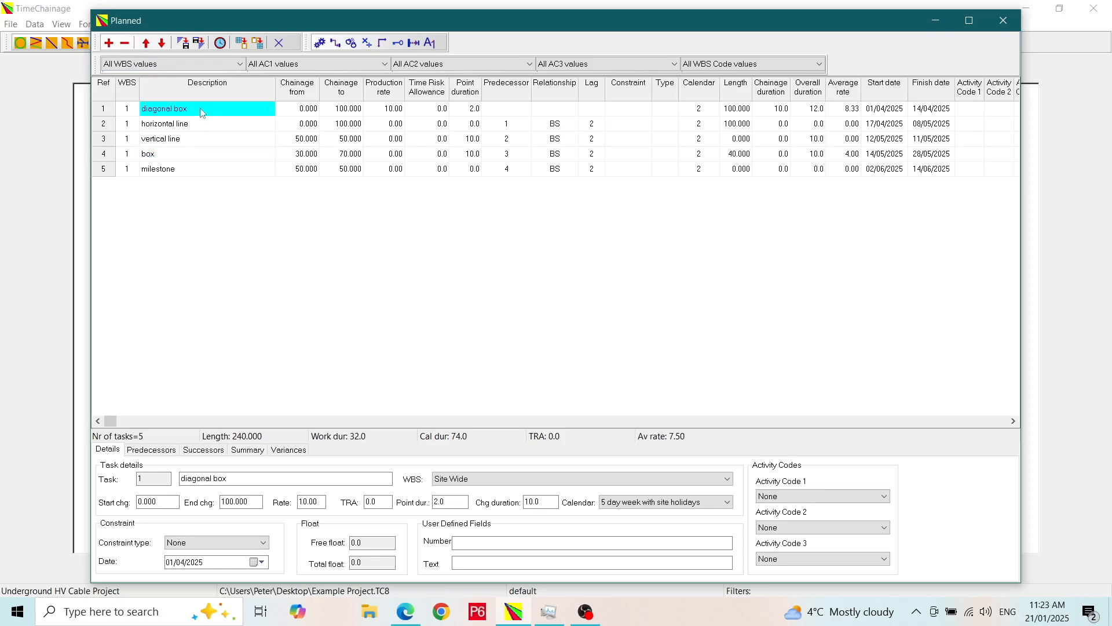
{"action": "left_click", "coordinate": [204, 174]}
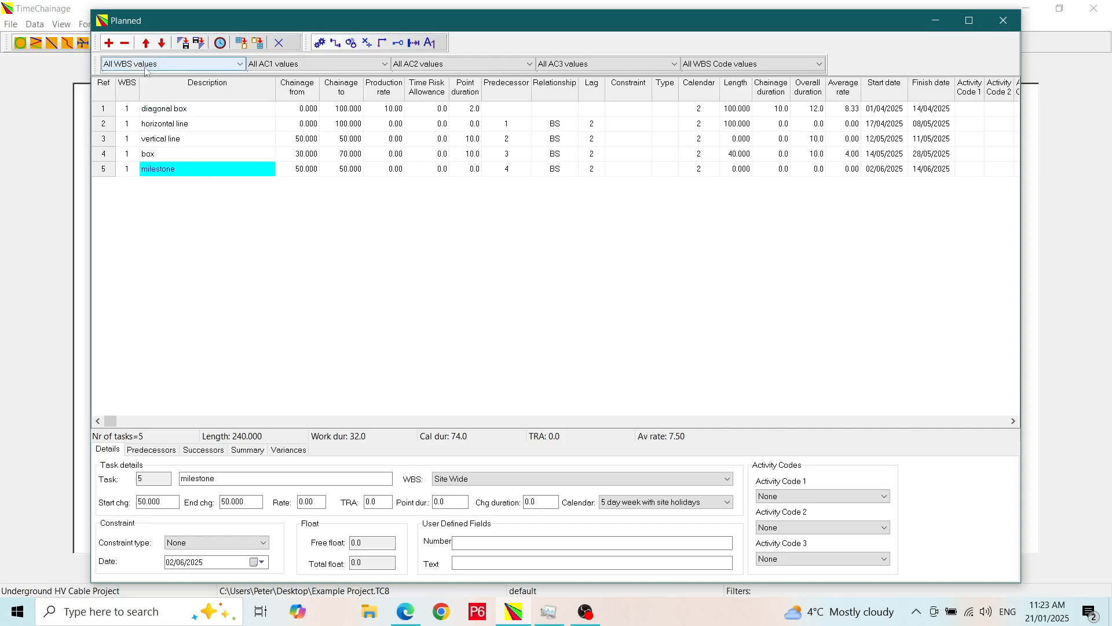
{"action": "left_click", "coordinate": [125, 43]}
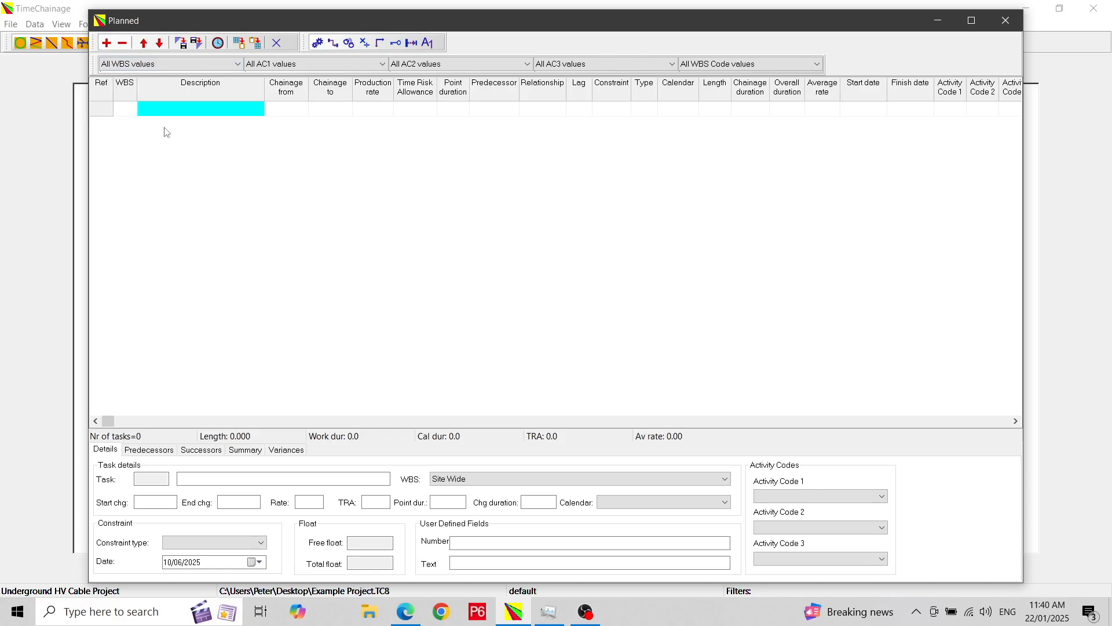
- Add a planned task named "setup compound" that runs from chainage 100 to chainage 150
{"action": "left_click", "coordinate": [174, 111]}
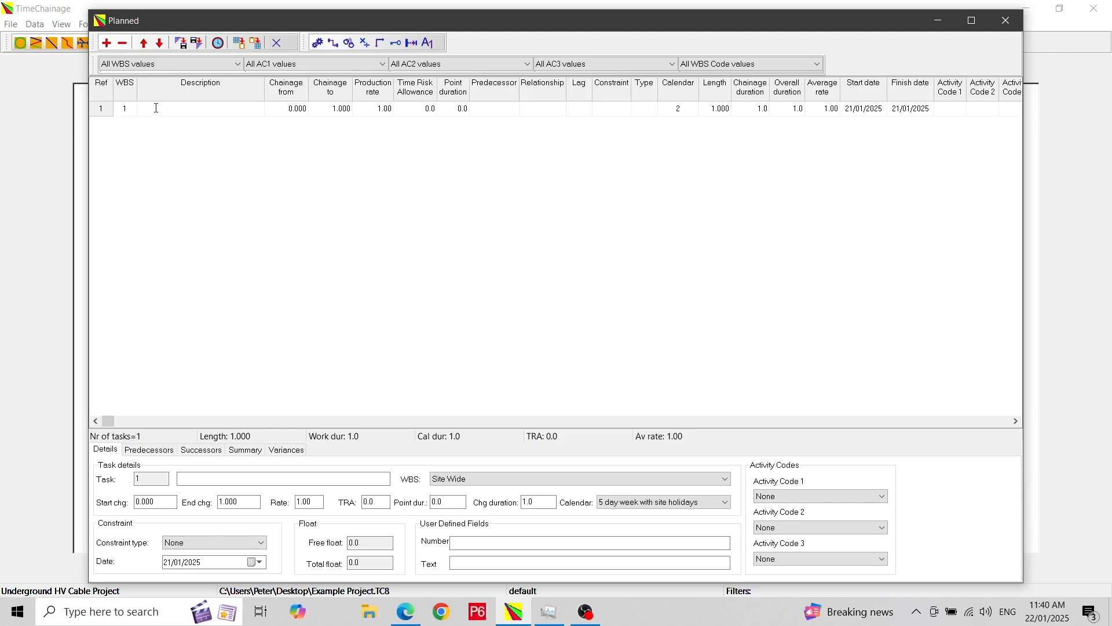
{"action": "type", "text": "etup compound"}
{"action": "key", "text": "Tab"}
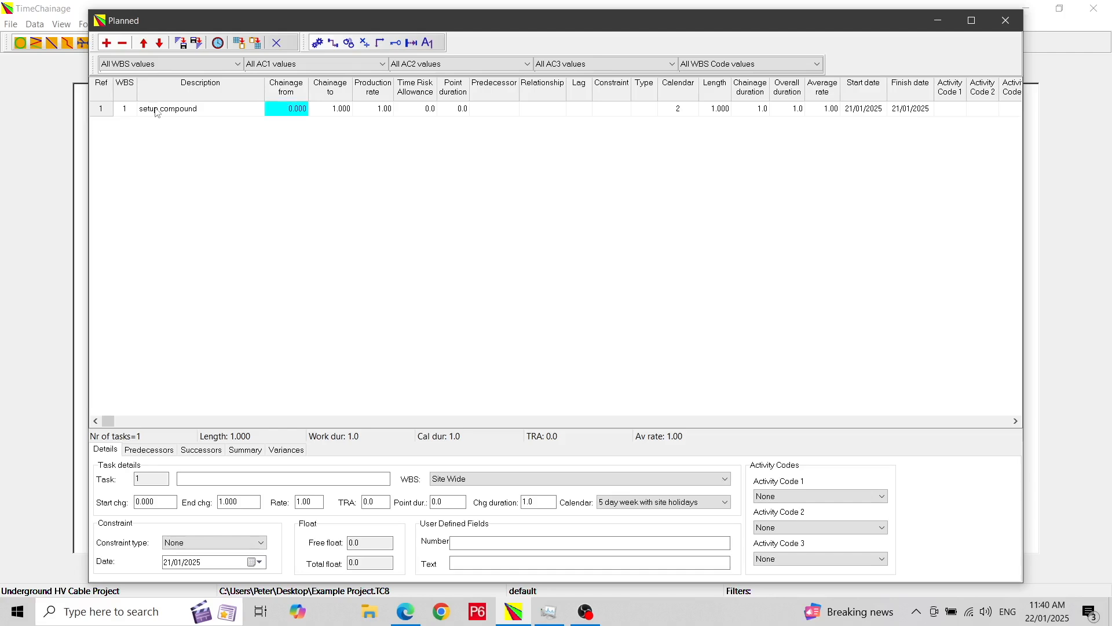
{"action": "type", "text": "100"}
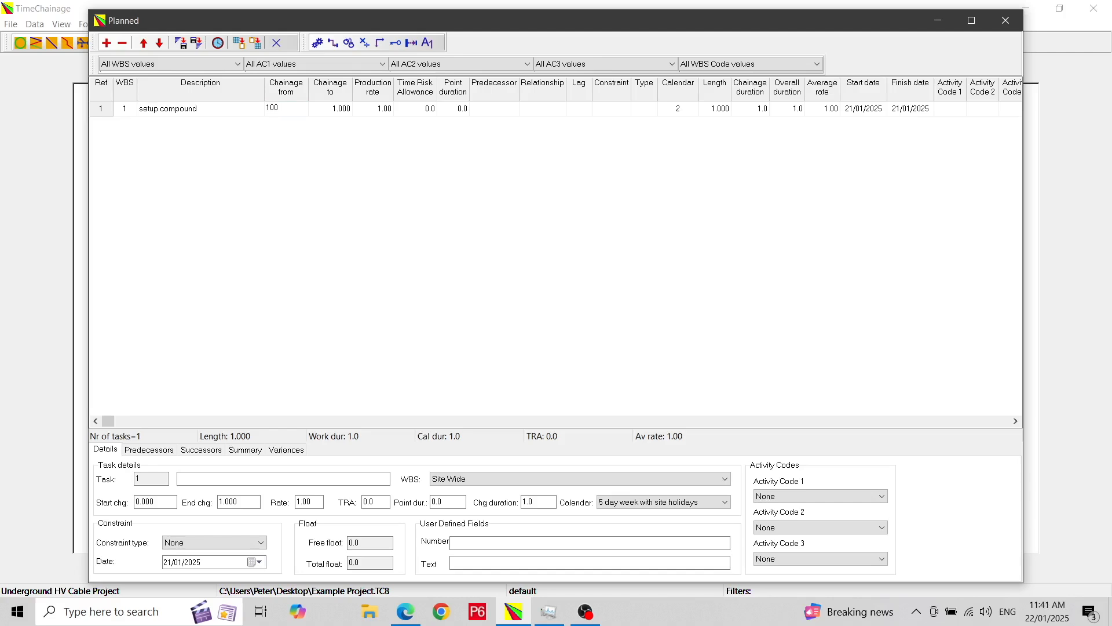
{"action": "key", "text": "Tab"}
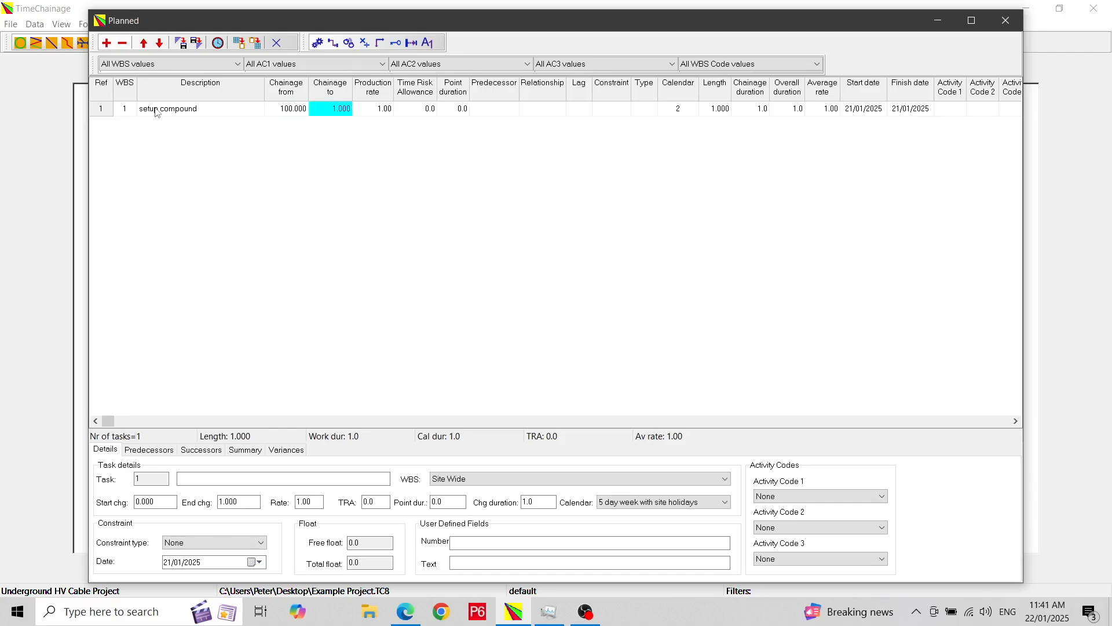
{"action": "type", "text": "150"}
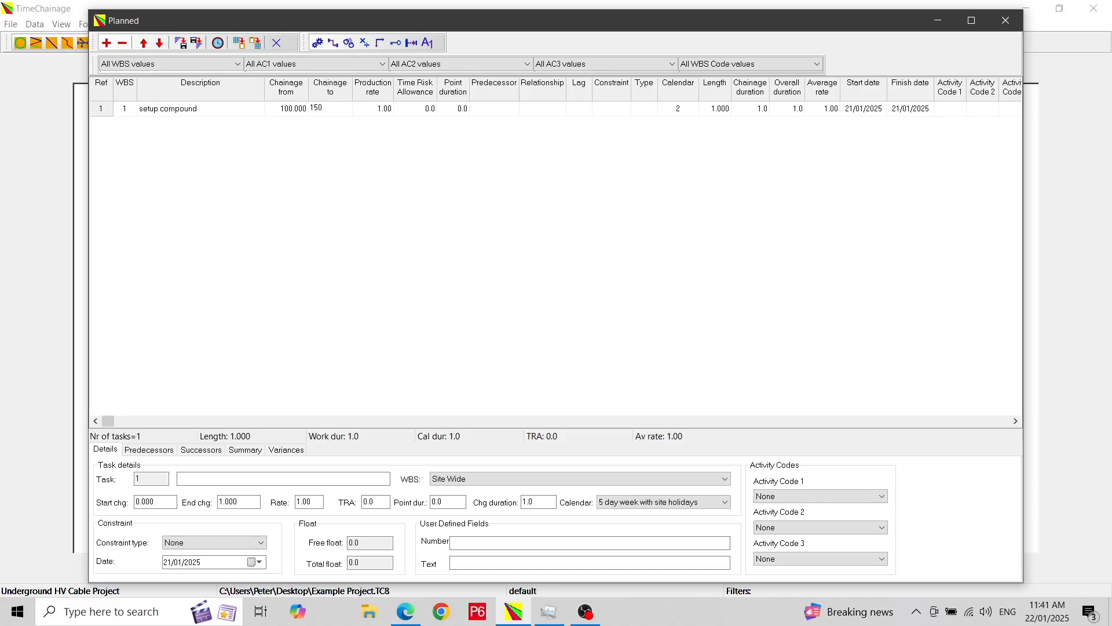
{"action": "key", "text": "Tab"}
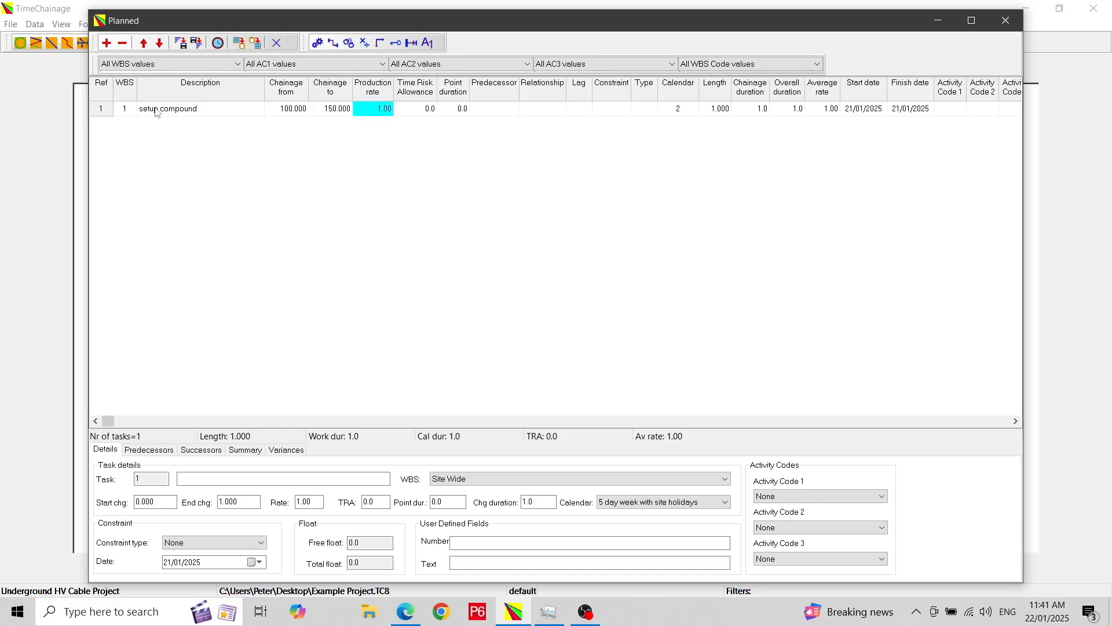
- Give the setup compound task a production rate of 0 and a point duration of 15
{"action": "type", "text": "0"}
{"action": "key", "text": "Tab"}
{"action": "key", "text": "Tab"}
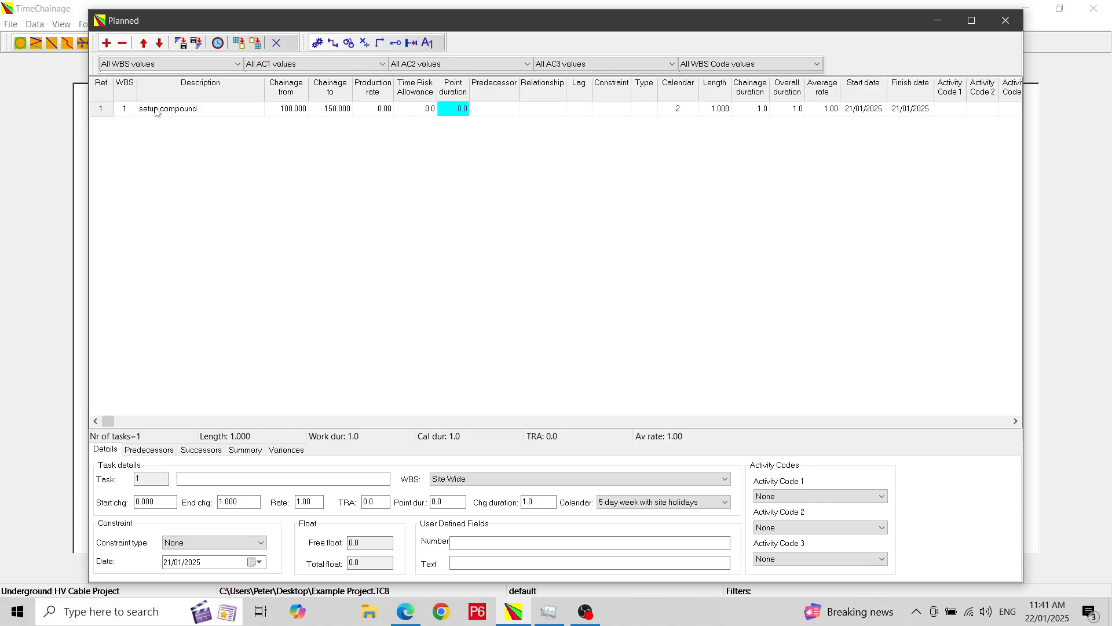
{"action": "type", "text": "15"}
{"action": "left_click", "coordinate": [419, 111]}
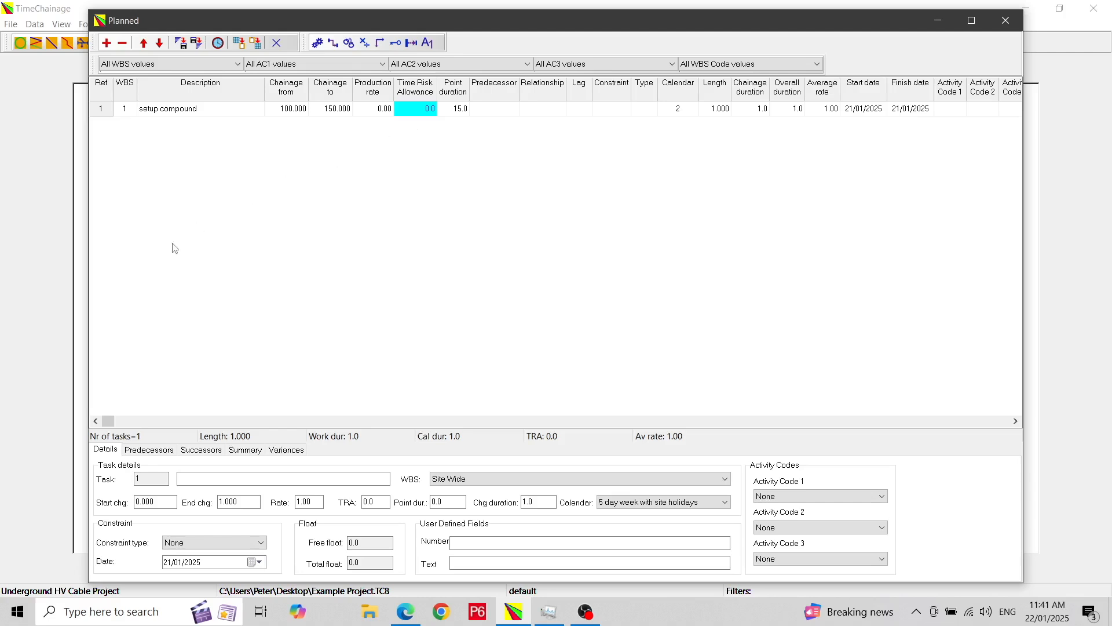
- Constrain the setup compound task to Start On or After 19/05/2025
{"action": "left_click", "coordinate": [261, 546]}
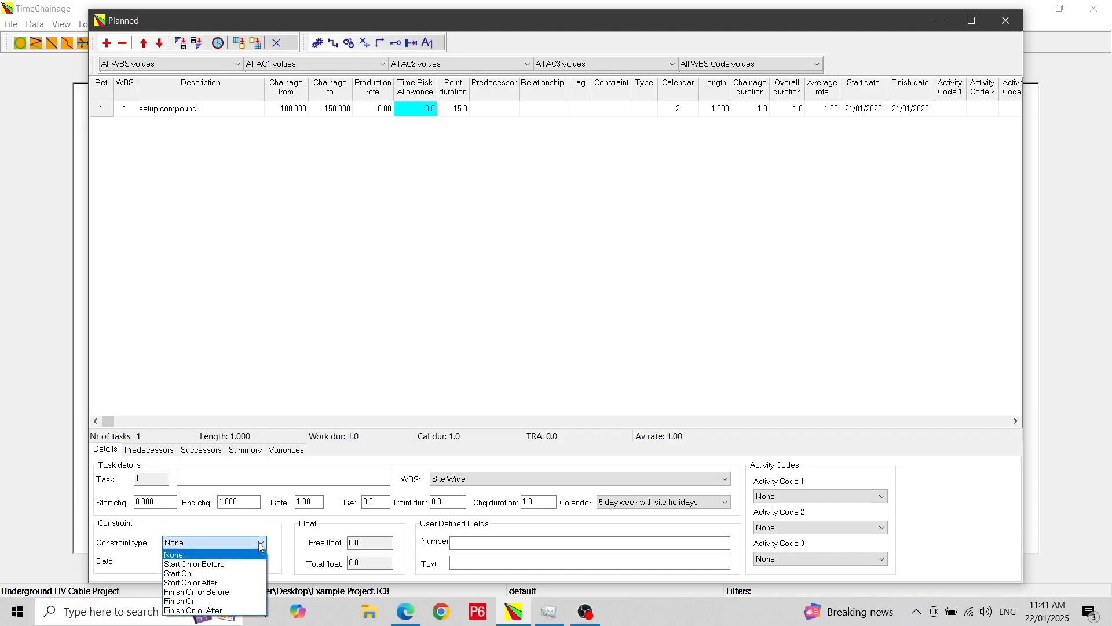
{"action": "left_click", "coordinate": [221, 584]}
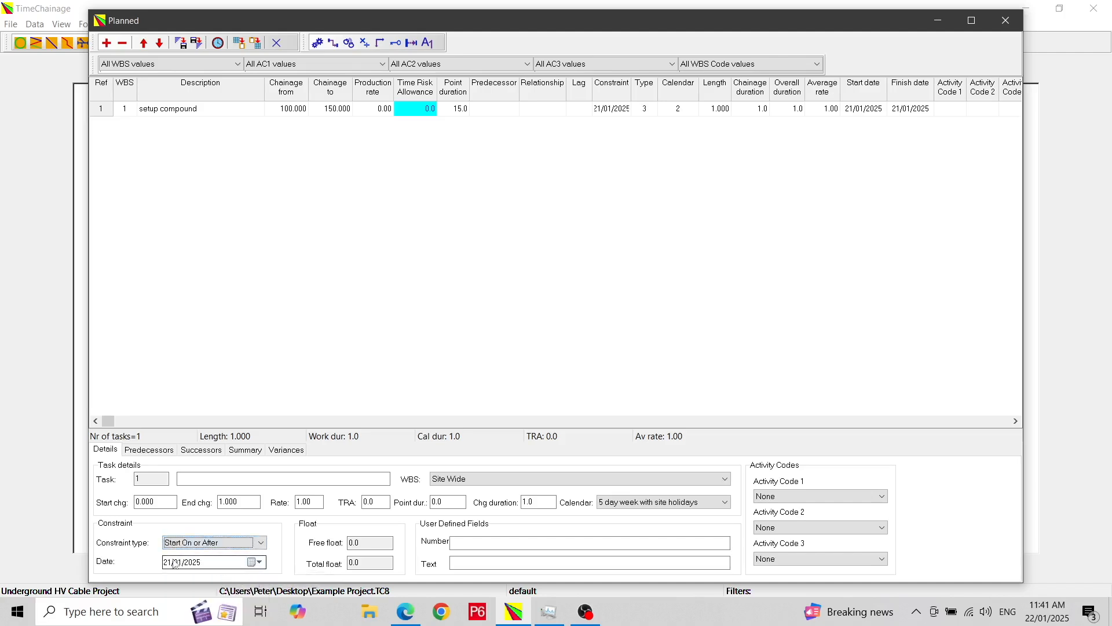
{"action": "left_click", "coordinate": [263, 565]}
{"action": "left_click", "coordinate": [304, 449]}
{"action": "left_click", "coordinate": [304, 449]}
{"action": "left_click", "coordinate": [305, 449]}
{"action": "left_click", "coordinate": [304, 449]}
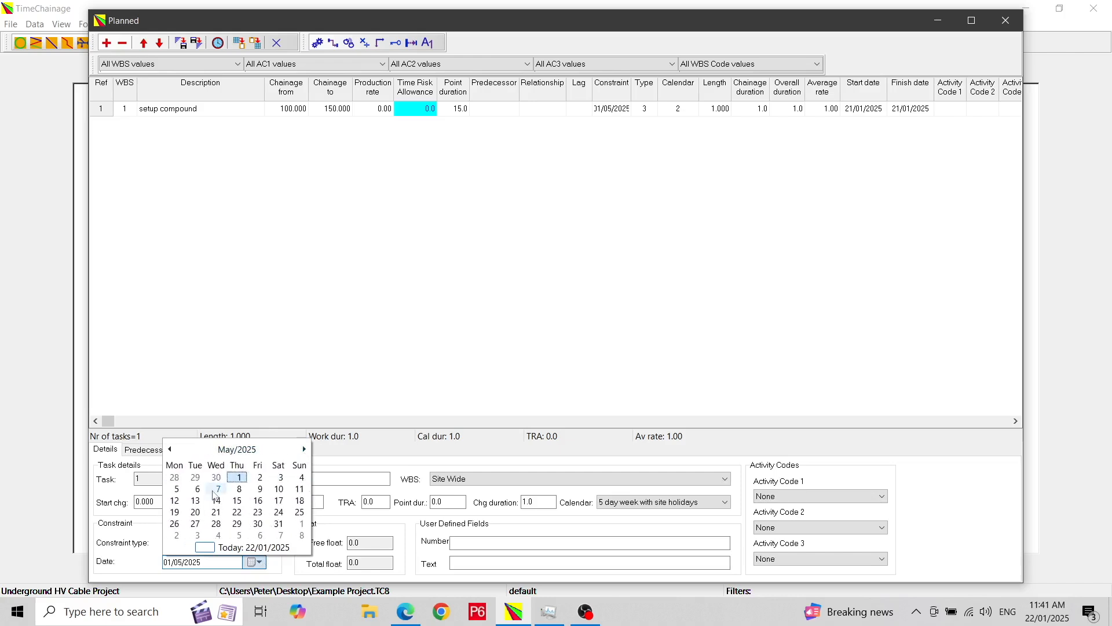
{"action": "left_click", "coordinate": [174, 512]}
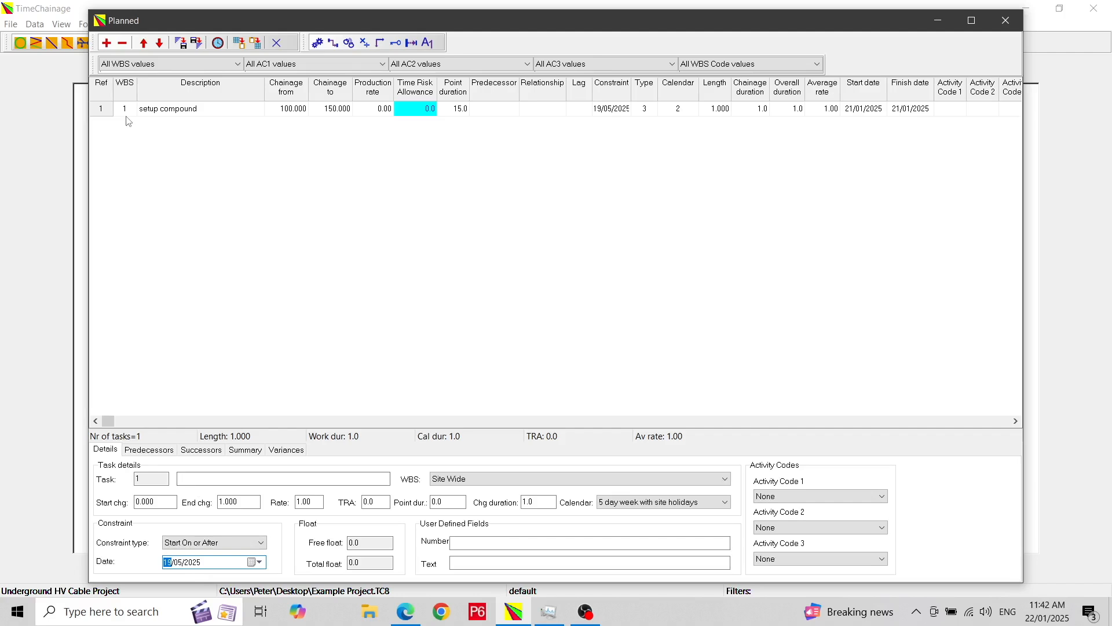
- Assign the setup compound task to the Compounds WBS, keeping the calendar "5 day week with site holidays"
{"action": "left_click", "coordinate": [725, 479]}
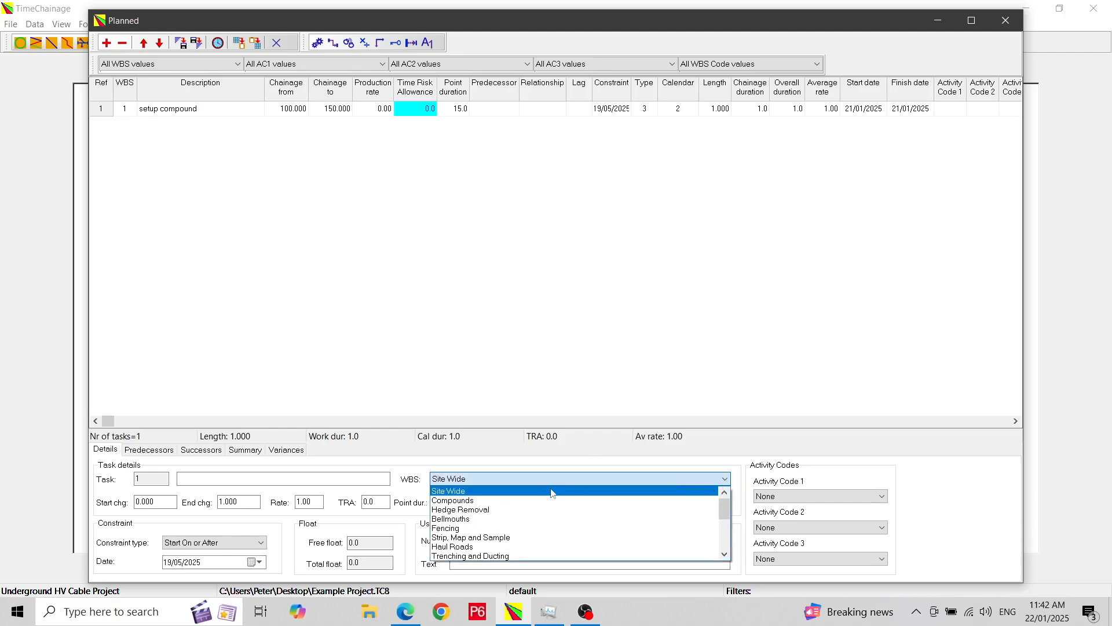
{"action": "left_click", "coordinate": [520, 501]}
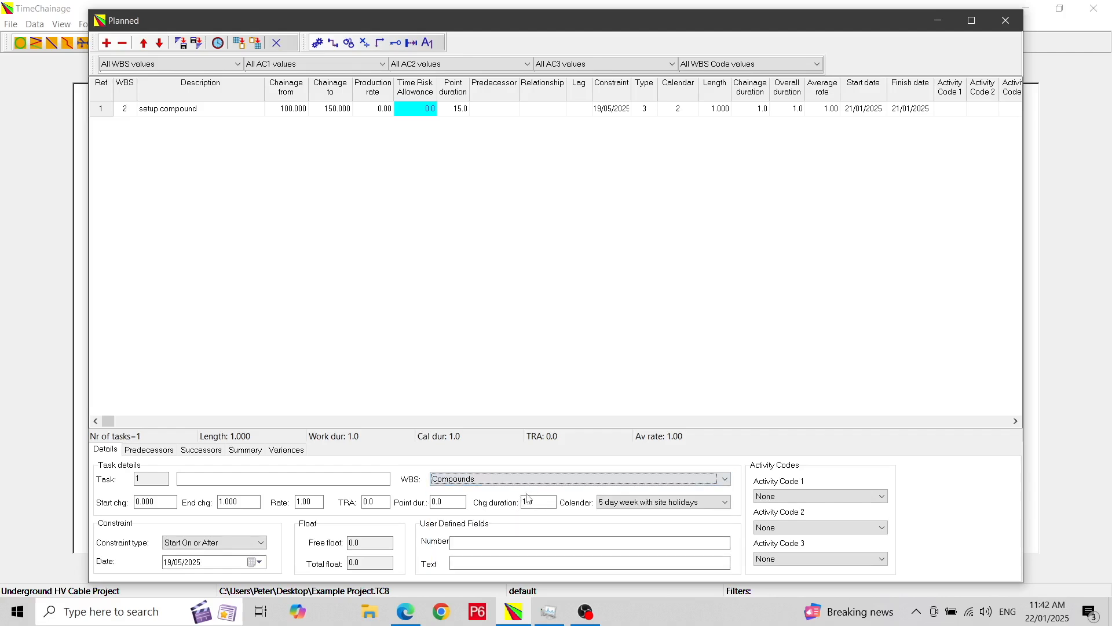
{"action": "left_click", "coordinate": [727, 504]}
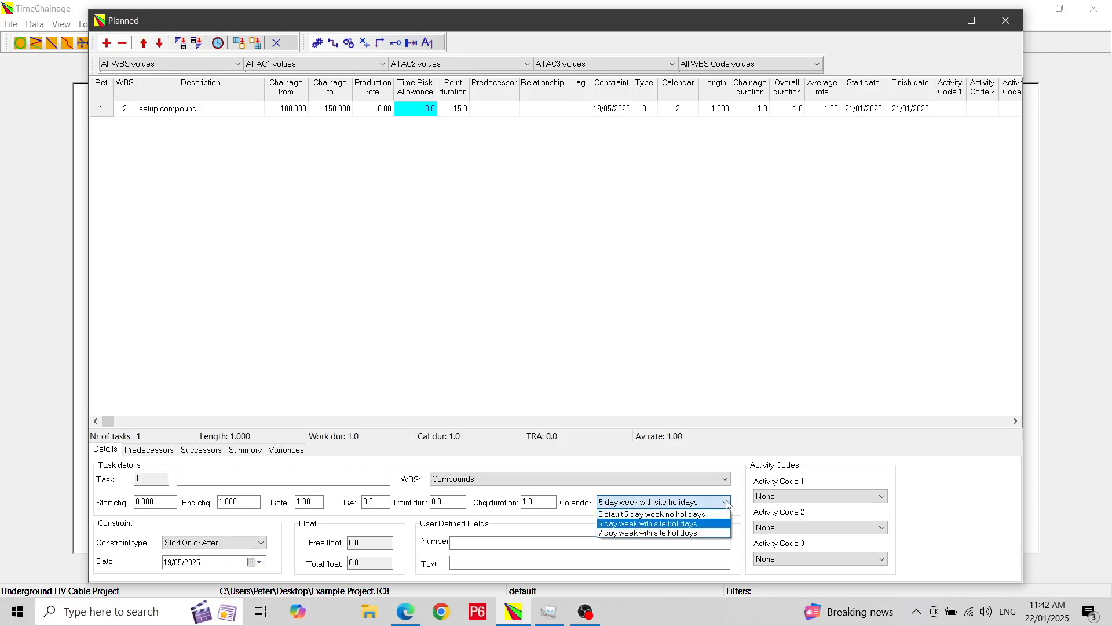
{"action": "left_click", "coordinate": [728, 504]}
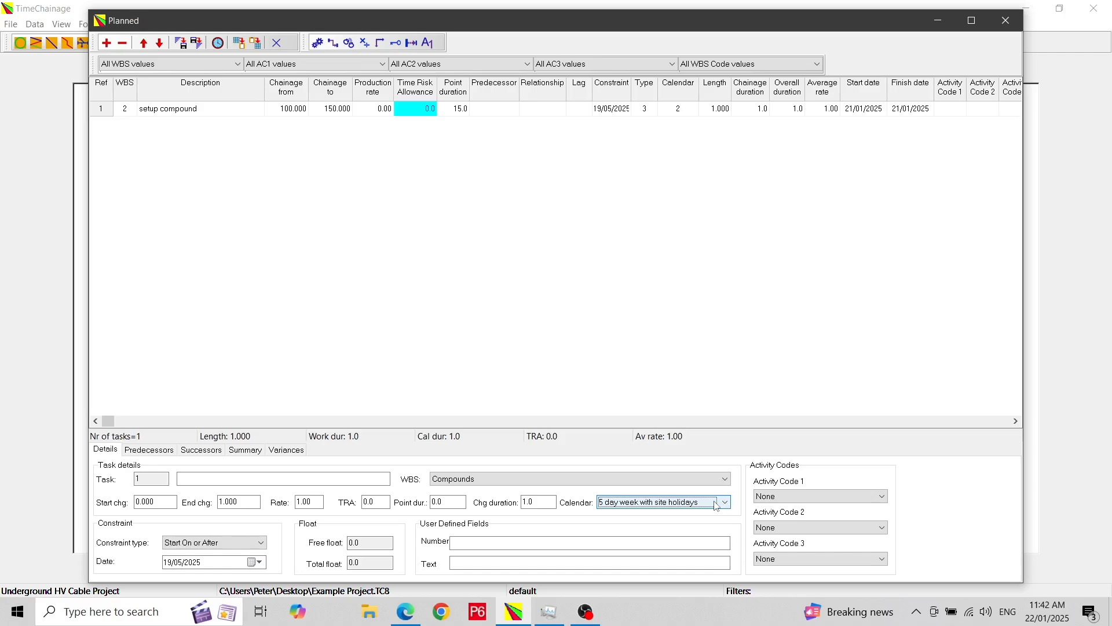
- Reschedule the planned tasks and view the setup compound block on the chart before returning to the planned task table
{"action": "left_click", "coordinate": [218, 43]}
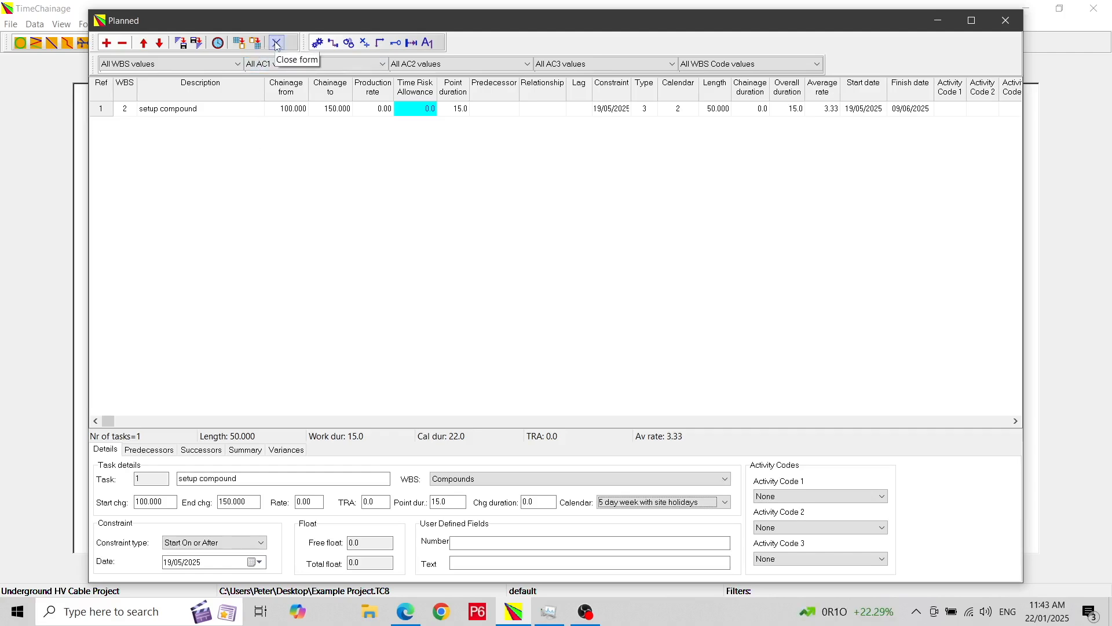
{"action": "left_click", "coordinate": [276, 45]}
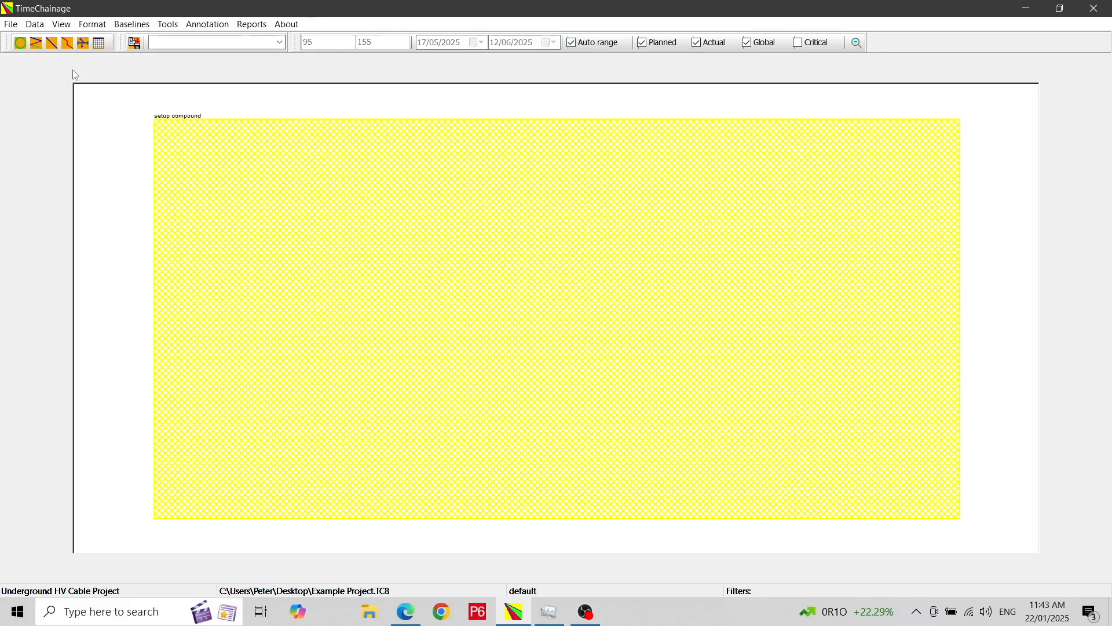
{"action": "left_click", "coordinate": [53, 44]}
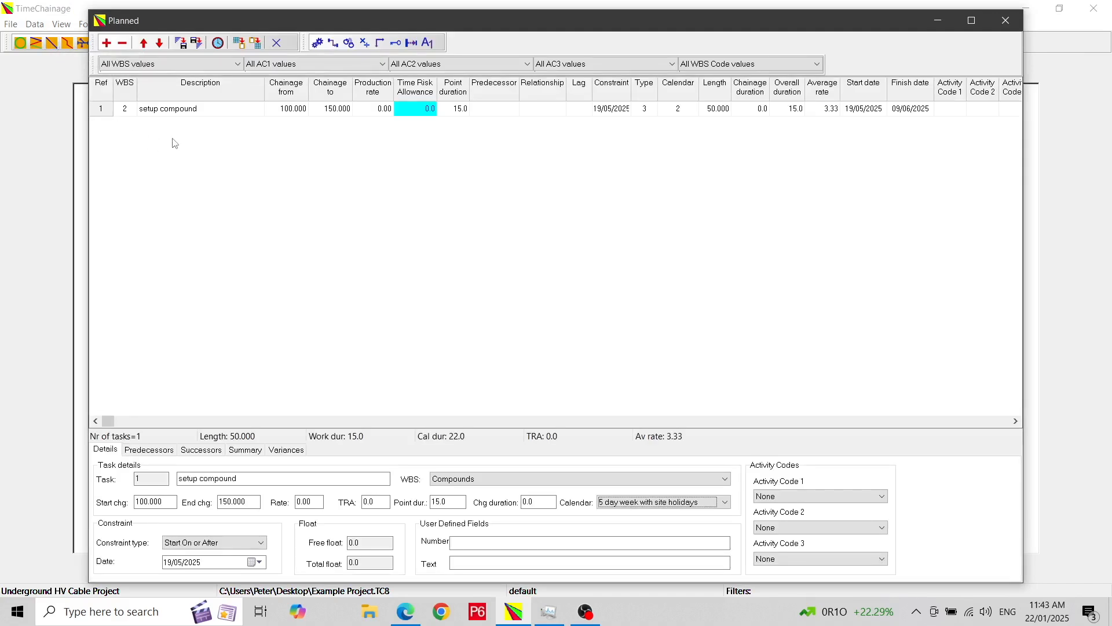
- Add a planned task named "Access track" from chainage 150 to chainage 300 with a production rate of 9
{"action": "left_click", "coordinate": [220, 114]}
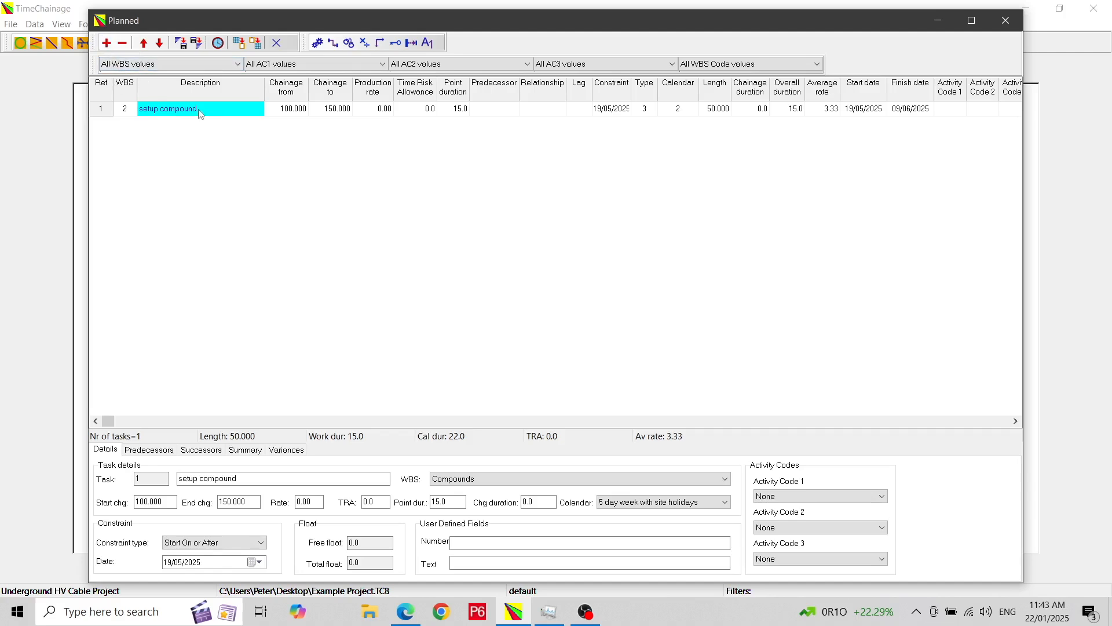
{"action": "key", "text": "Down"}
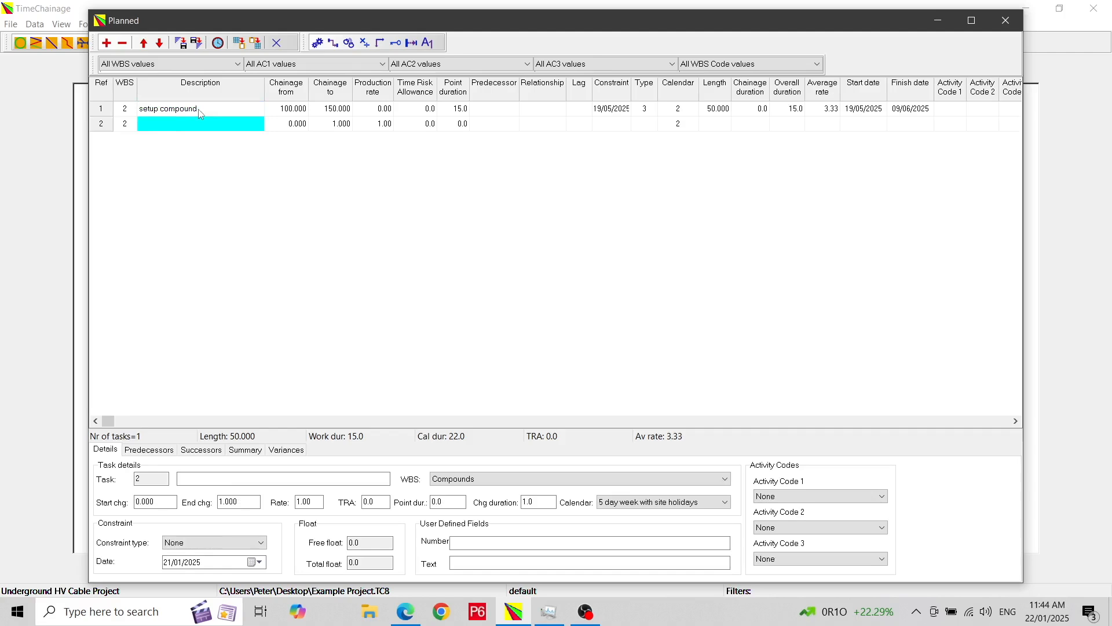
{"action": "left_click", "coordinate": [189, 123]}
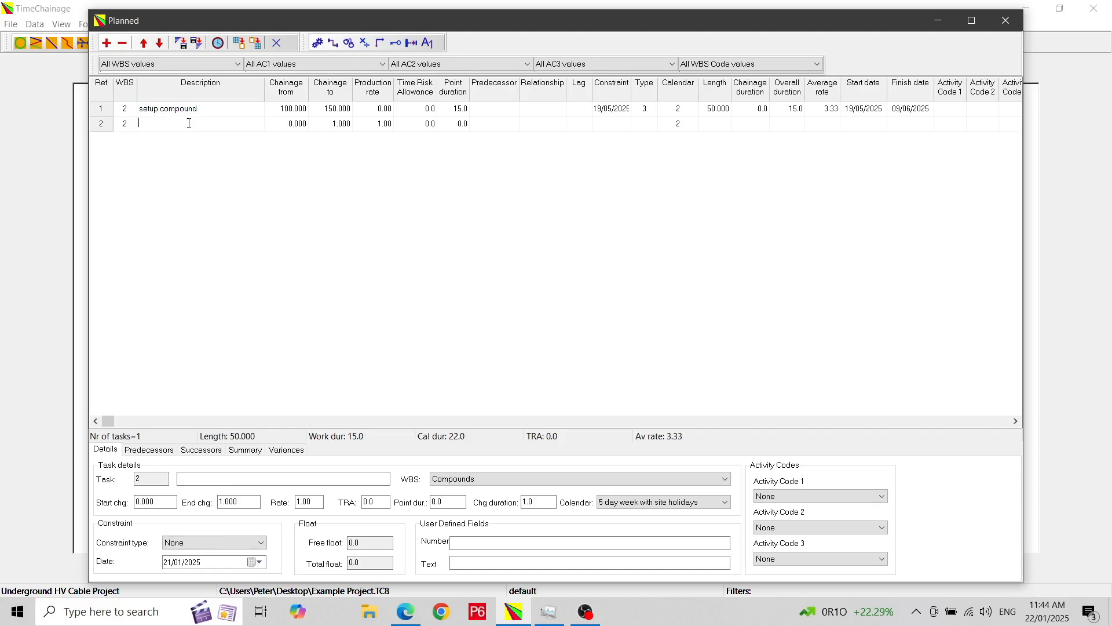
{"action": "type", "text": "Access track"}
{"action": "key", "text": "Tab"}
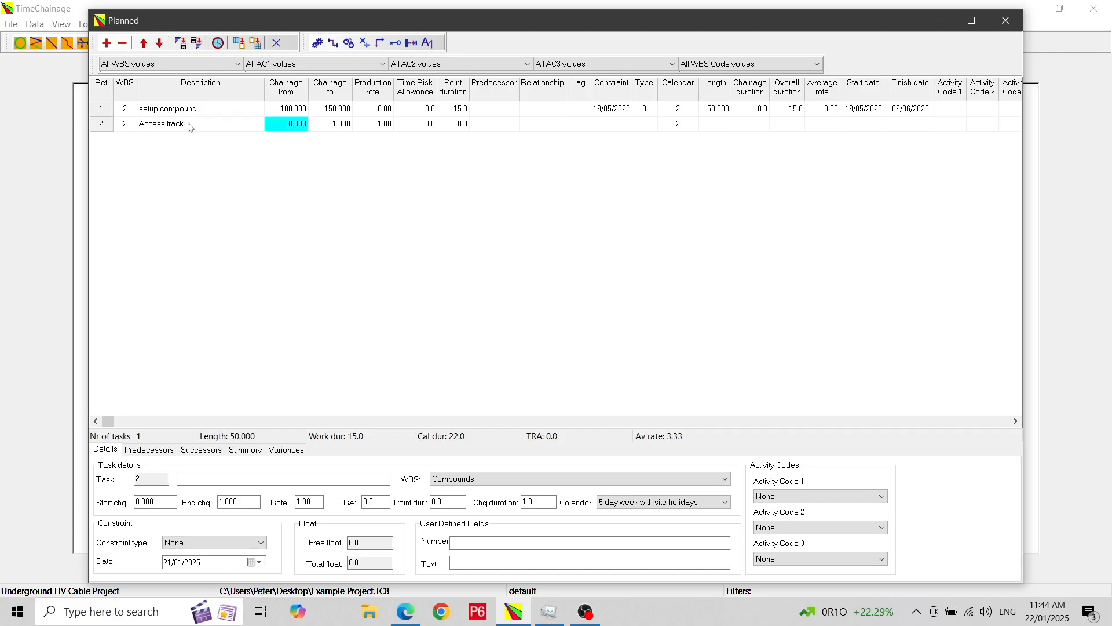
{"action": "type", "text": "150"}
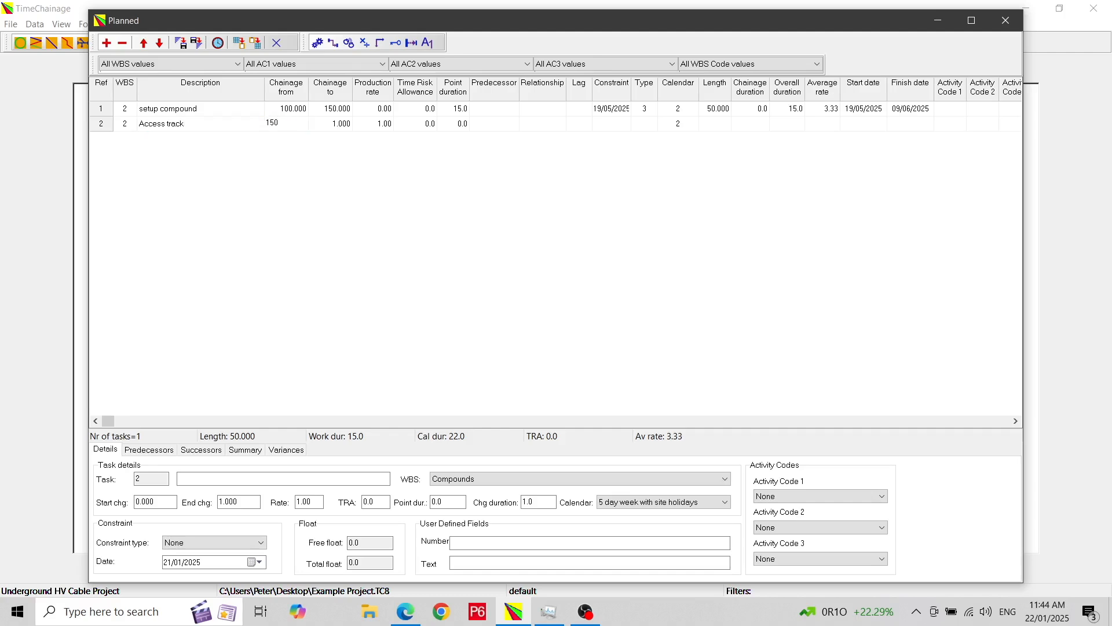
{"action": "key", "text": "Tab"}
{"action": "type", "text": "300"}
{"action": "key", "text": "Tab"}
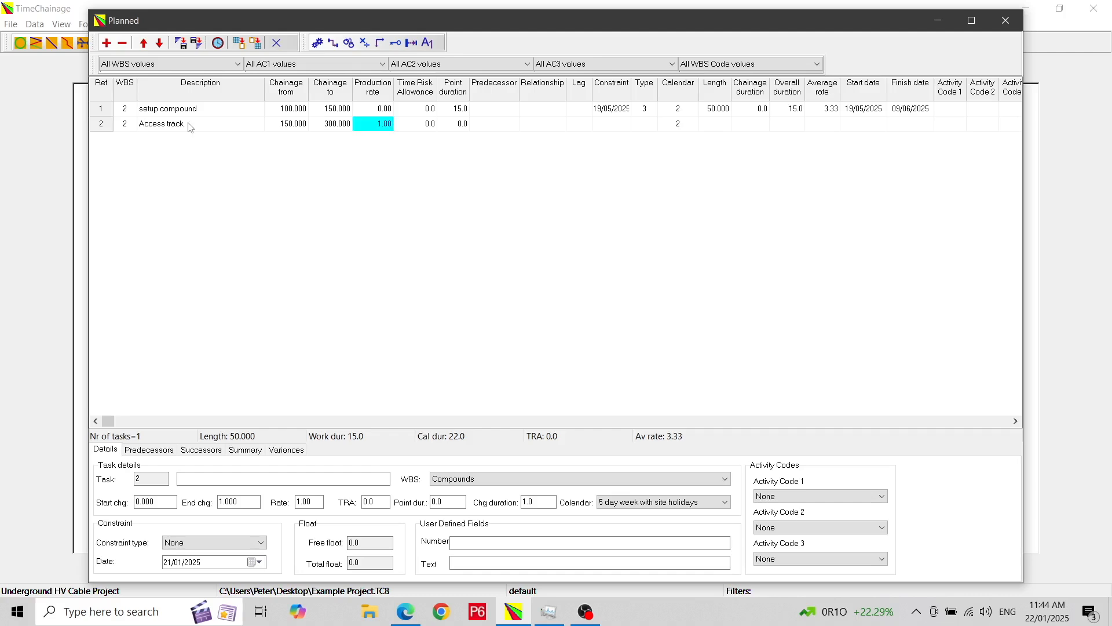
{"action": "type", "text": "9"}
{"action": "key", "text": "Tab"}
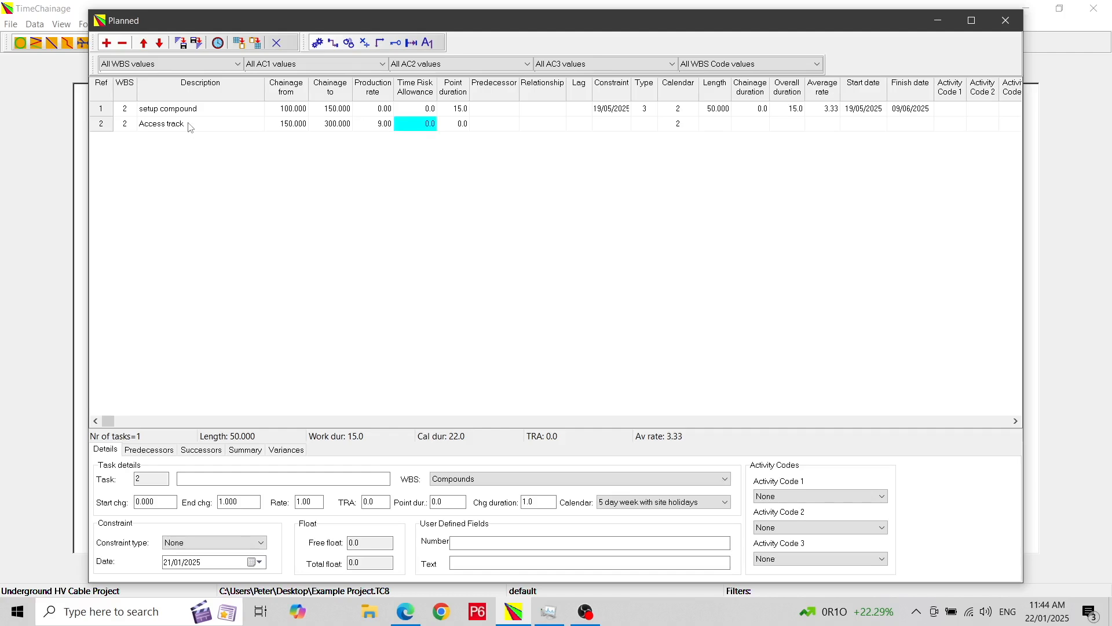
- Make task 1 the predecessor of the Access track task, with a BS relationship and a lag of 0
{"action": "key", "text": "Tab"}
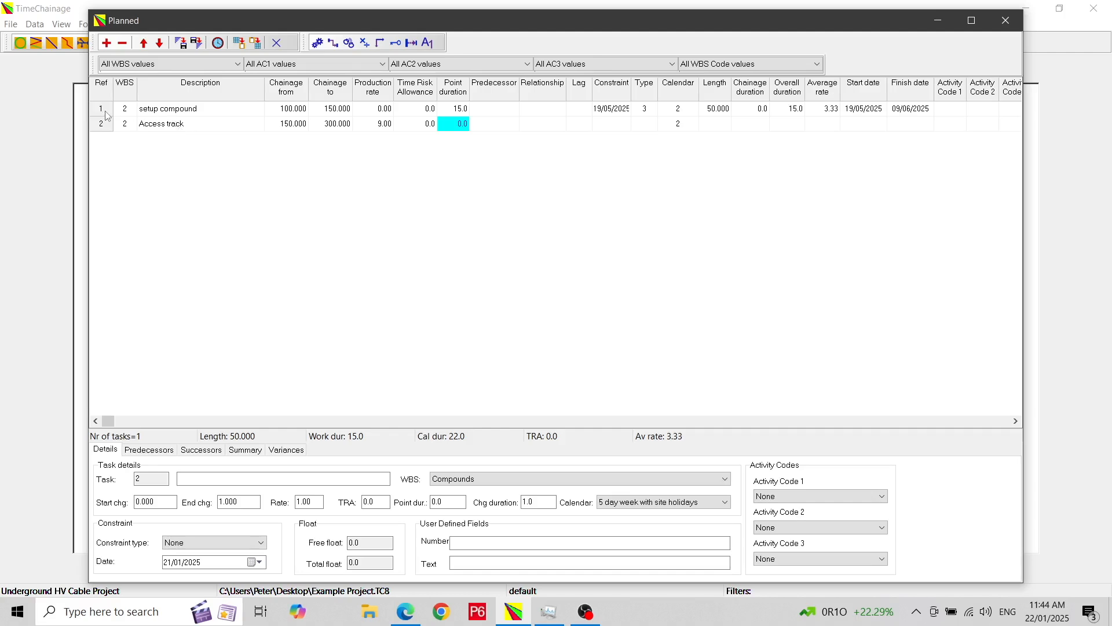
{"action": "key", "text": "Tab"}
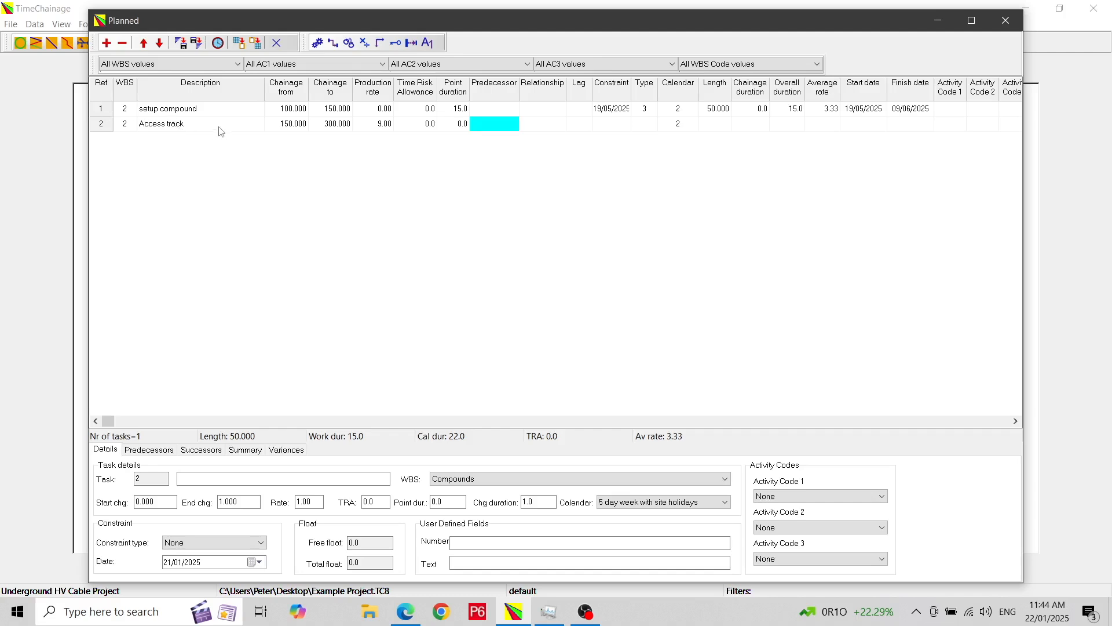
{"action": "type", "text": "1"}
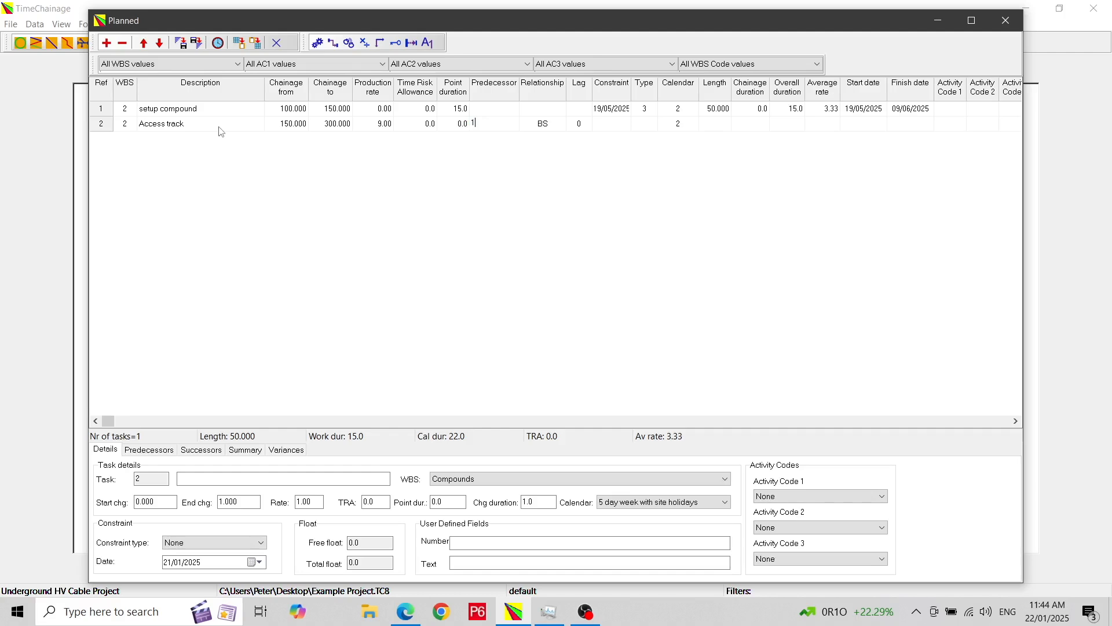
{"action": "key", "text": "Tab"}
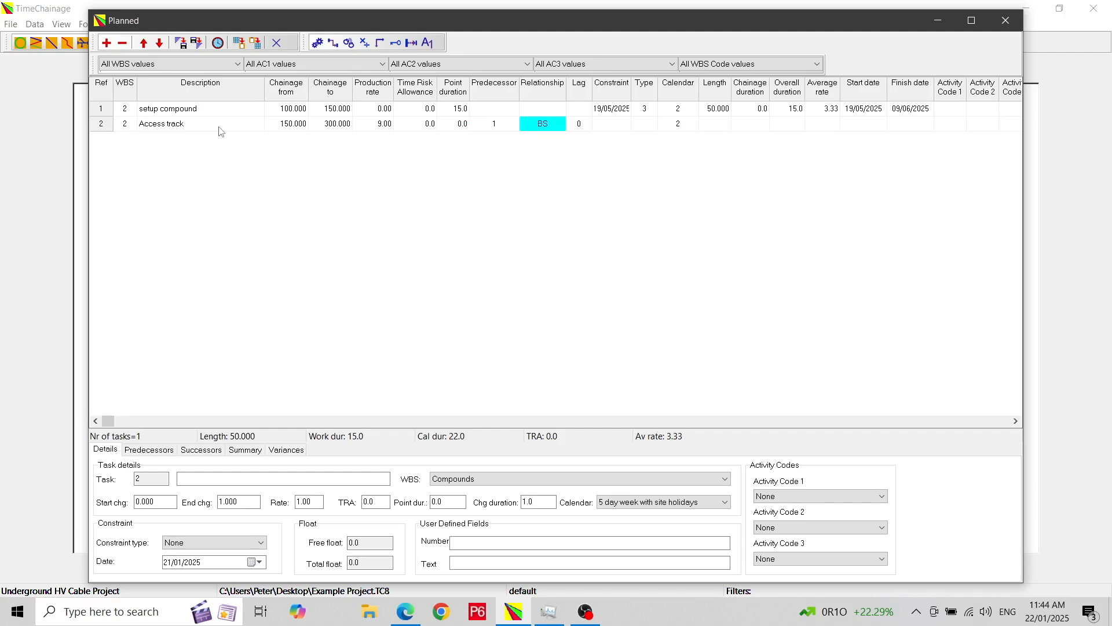
{"action": "key", "text": "Tab"}
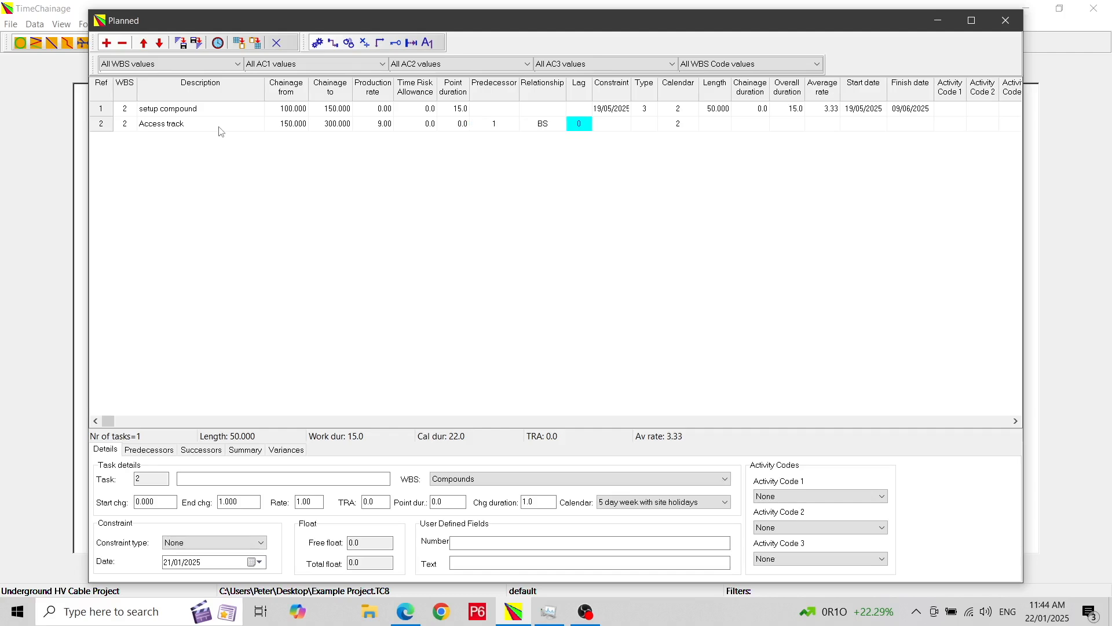
{"action": "left_click", "coordinate": [155, 453]}
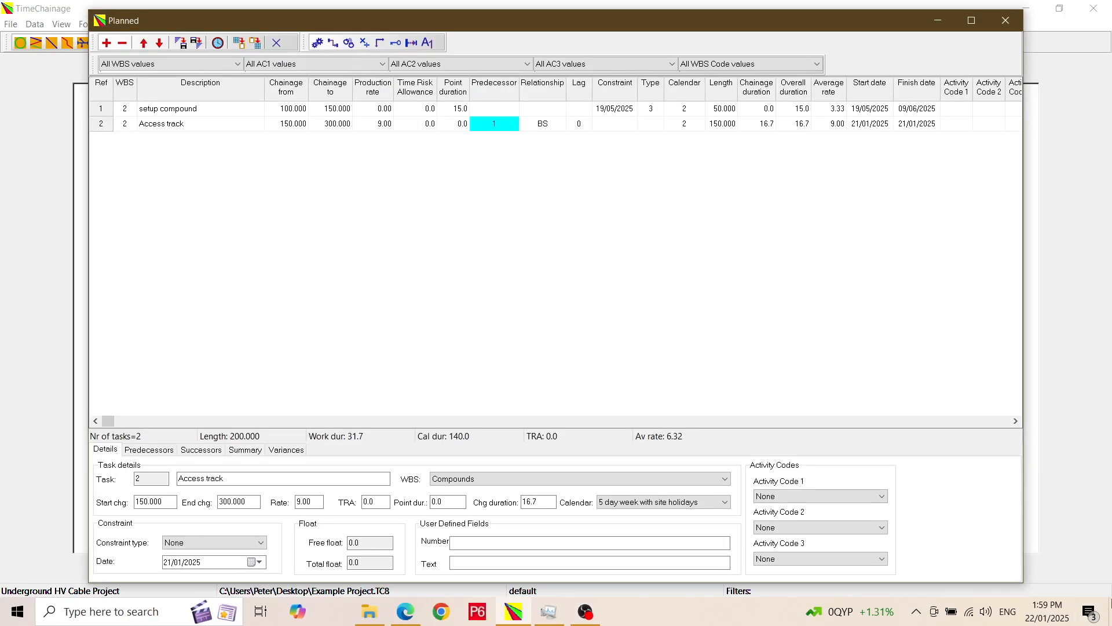
{"action": "key", "text": "Right"}
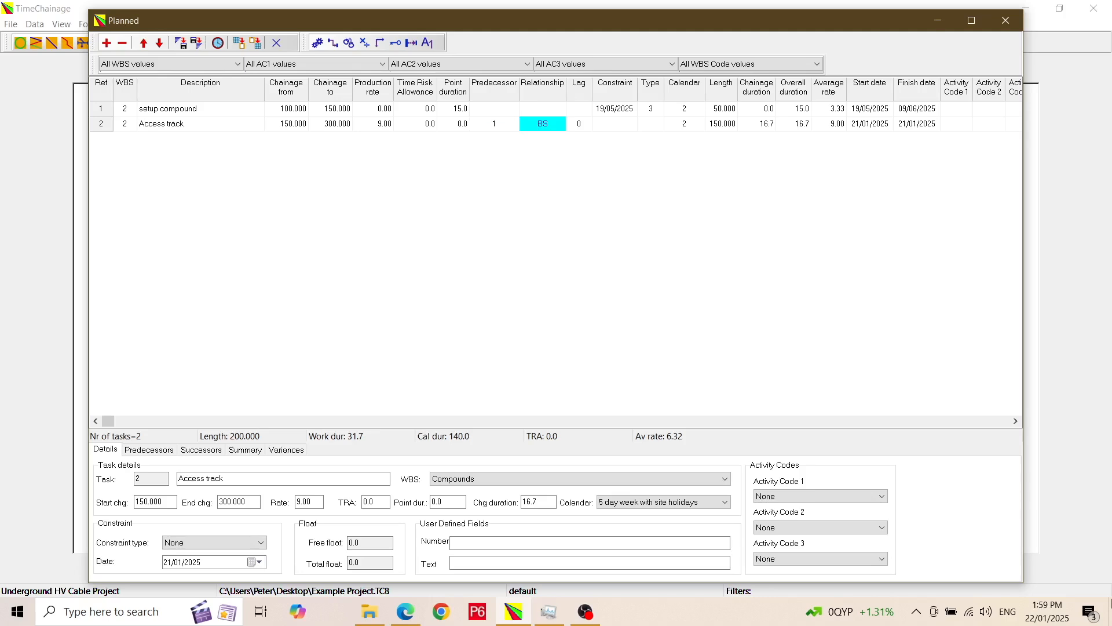
{"action": "key", "text": "Right"}
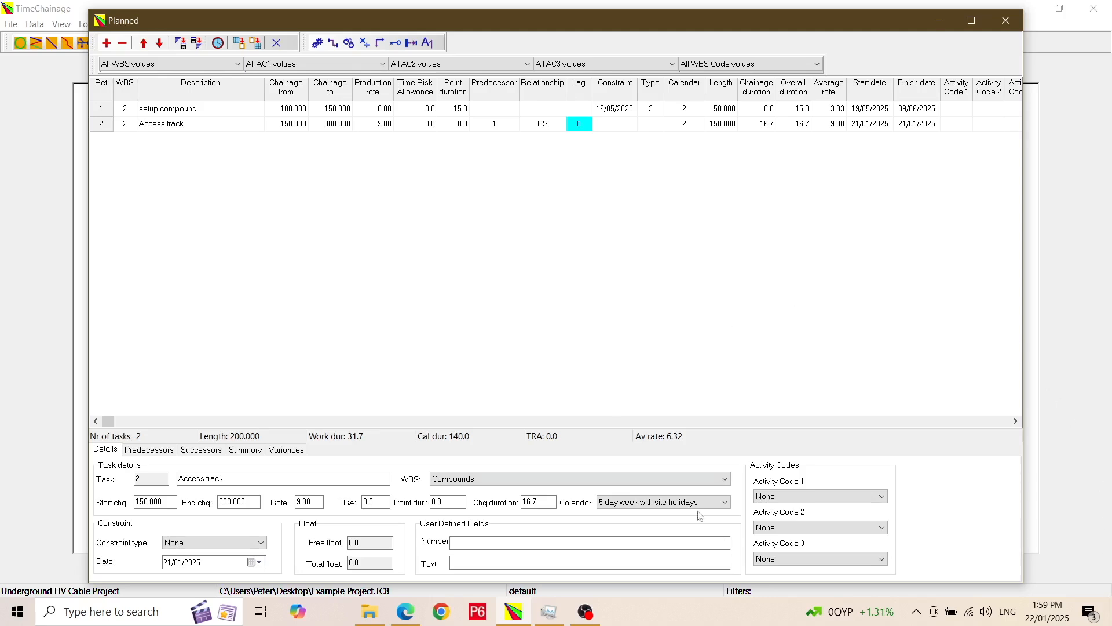
- Assign the Access track task to the Haul Roads WBS and reschedule the planned tasks
{"action": "left_click", "coordinate": [726, 480]}
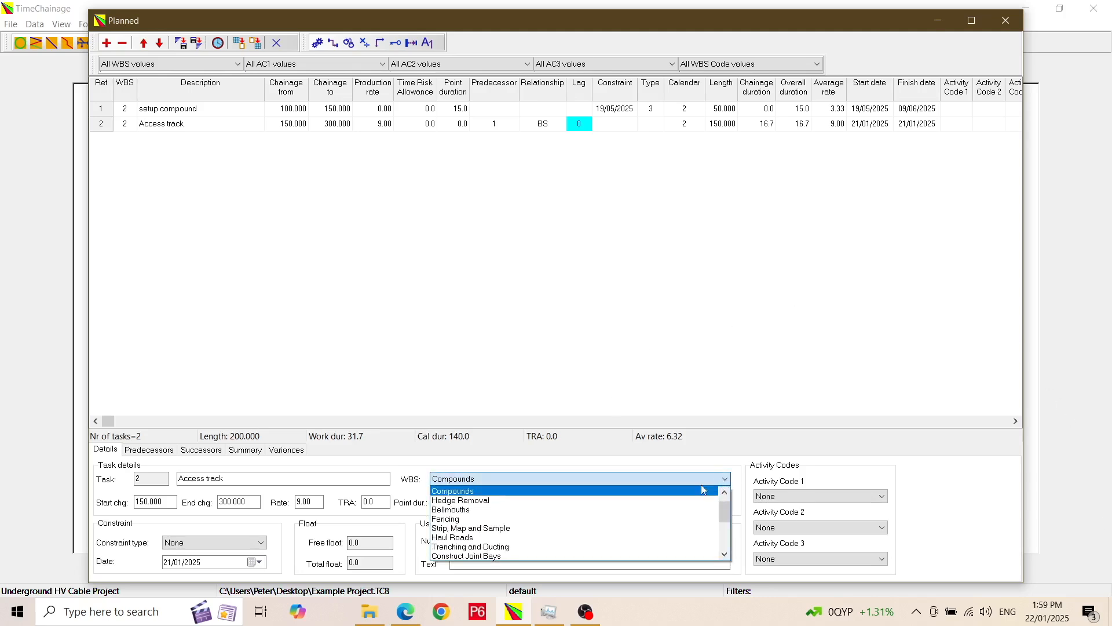
{"action": "left_click", "coordinate": [561, 538]}
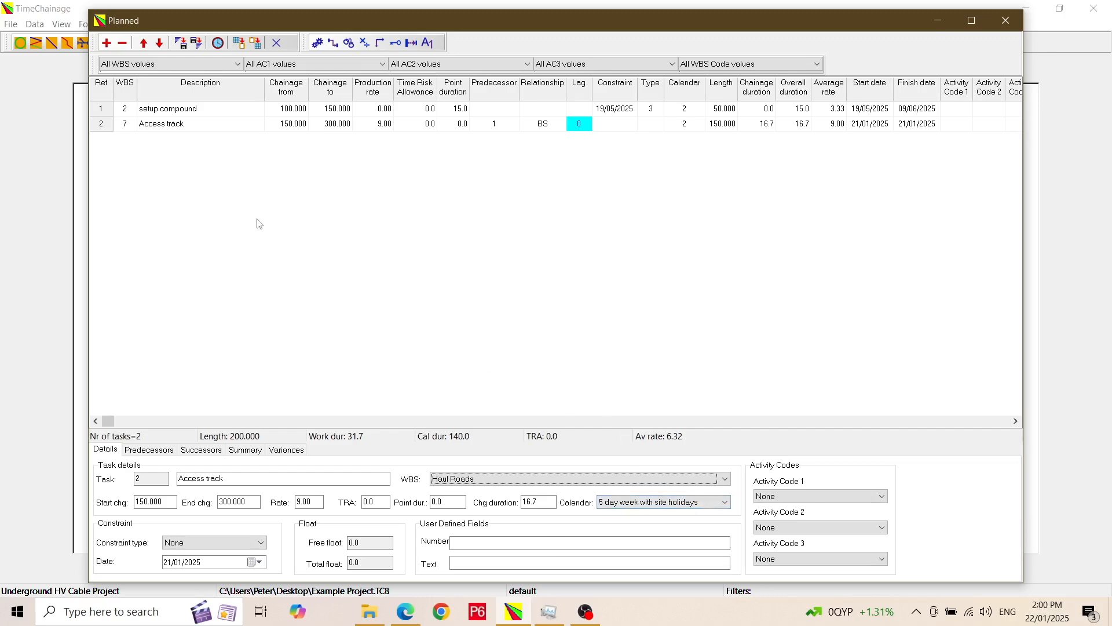
{"action": "left_click", "coordinate": [220, 45]}
{"action": "key", "text": "Tab"}
{"action": "key", "text": "Tab"}
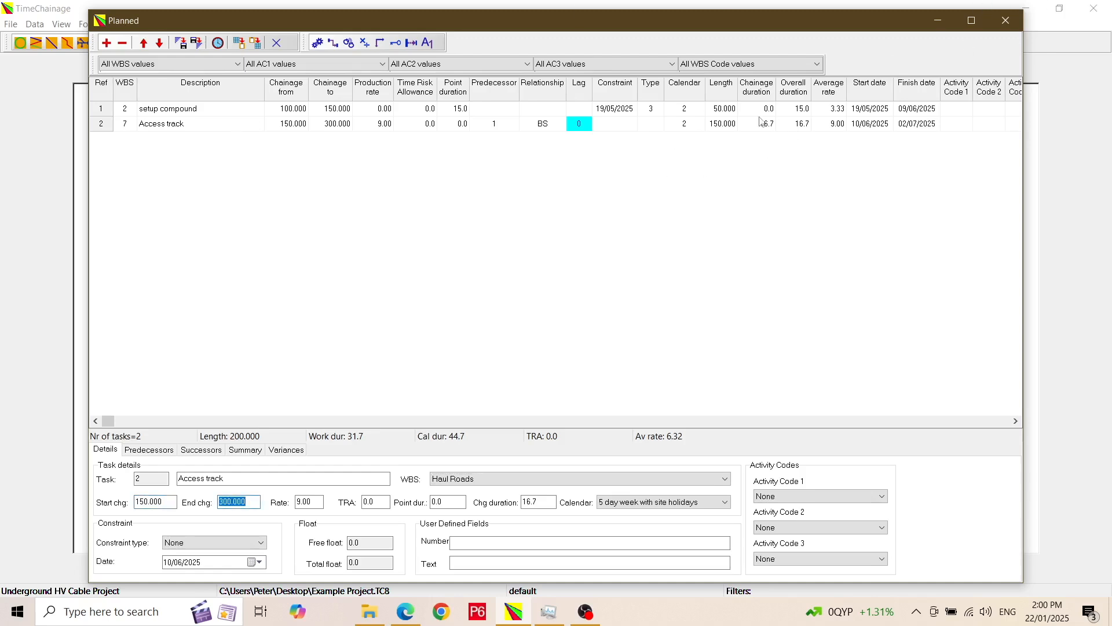
- Examine the Access track task's durations, average rate, dates and float in the table, and its line on the chart
{"action": "left_click", "coordinate": [725, 124]}
{"action": "key", "text": "Tab"}
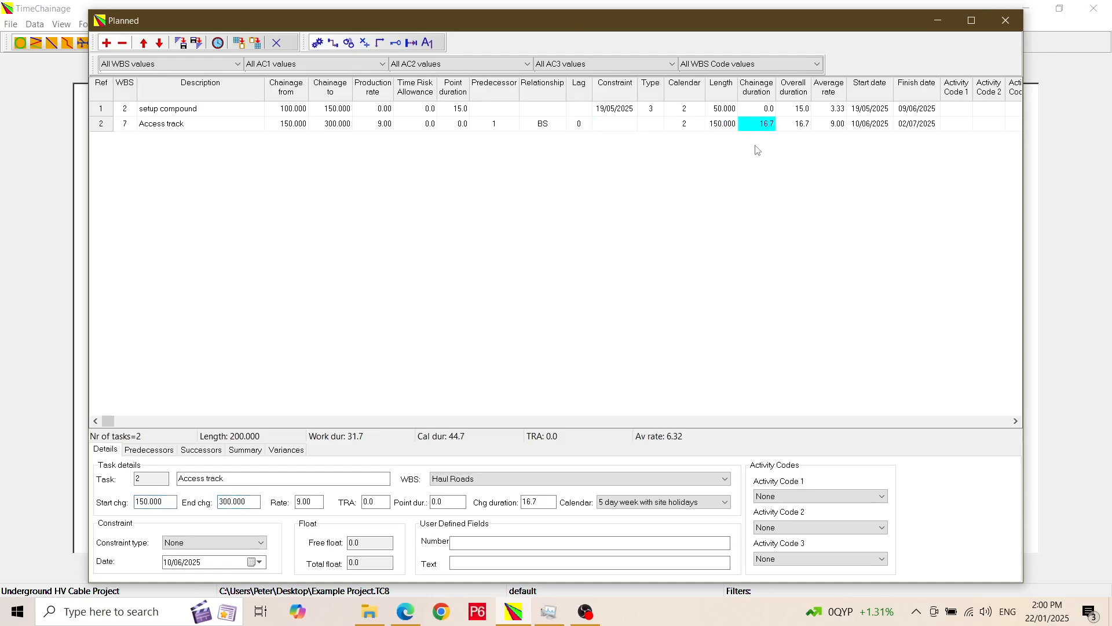
{"action": "key", "text": "Tab"}
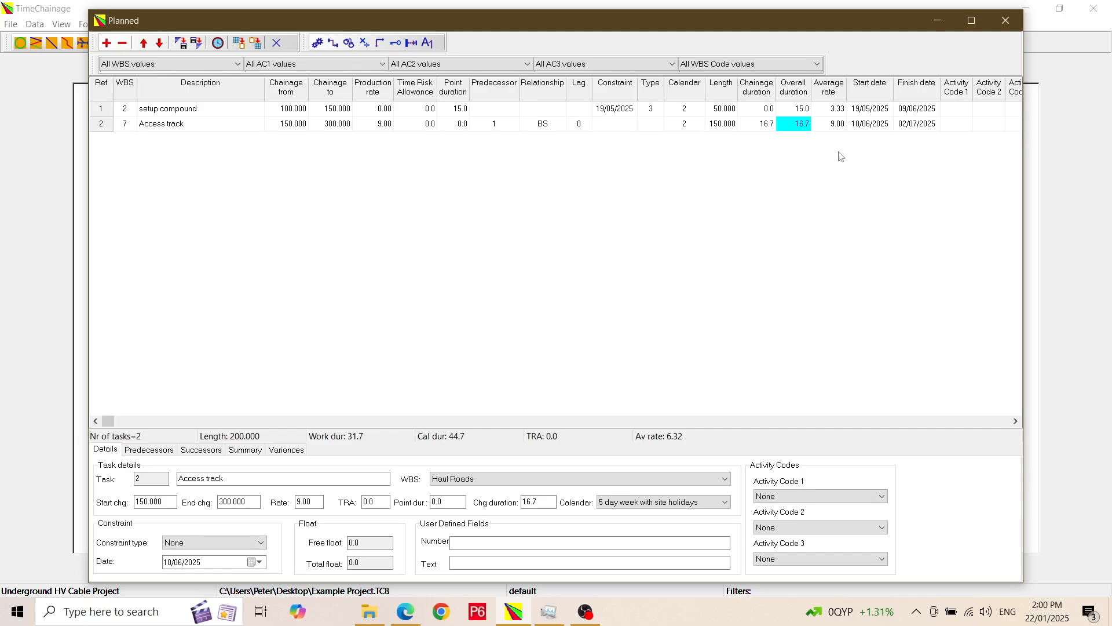
{"action": "key", "text": "Right"}
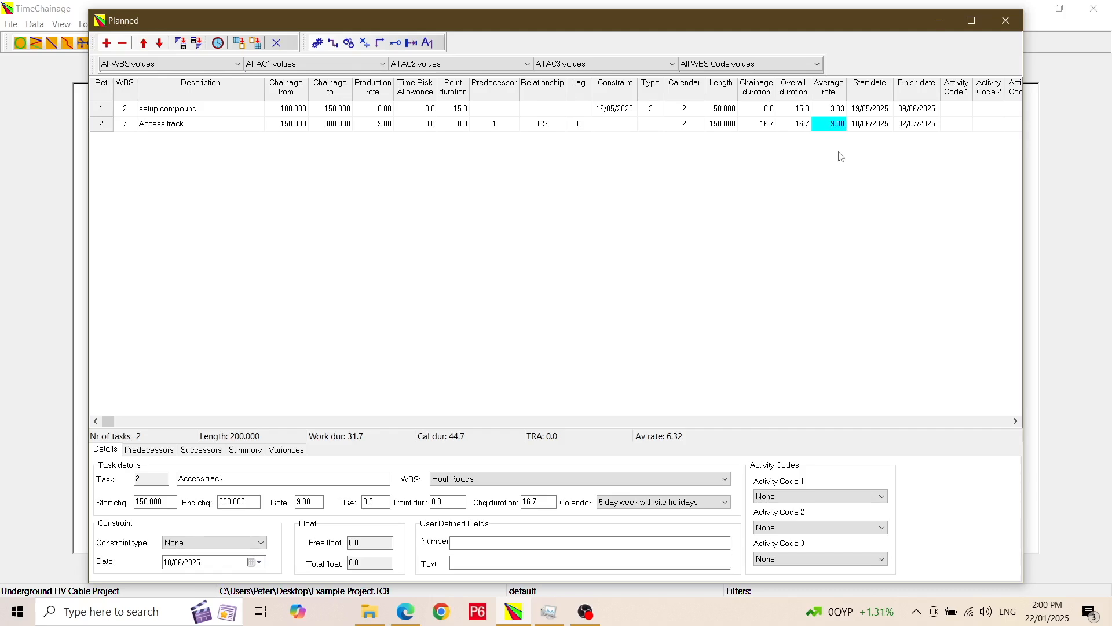
{"action": "key", "text": "Right"}
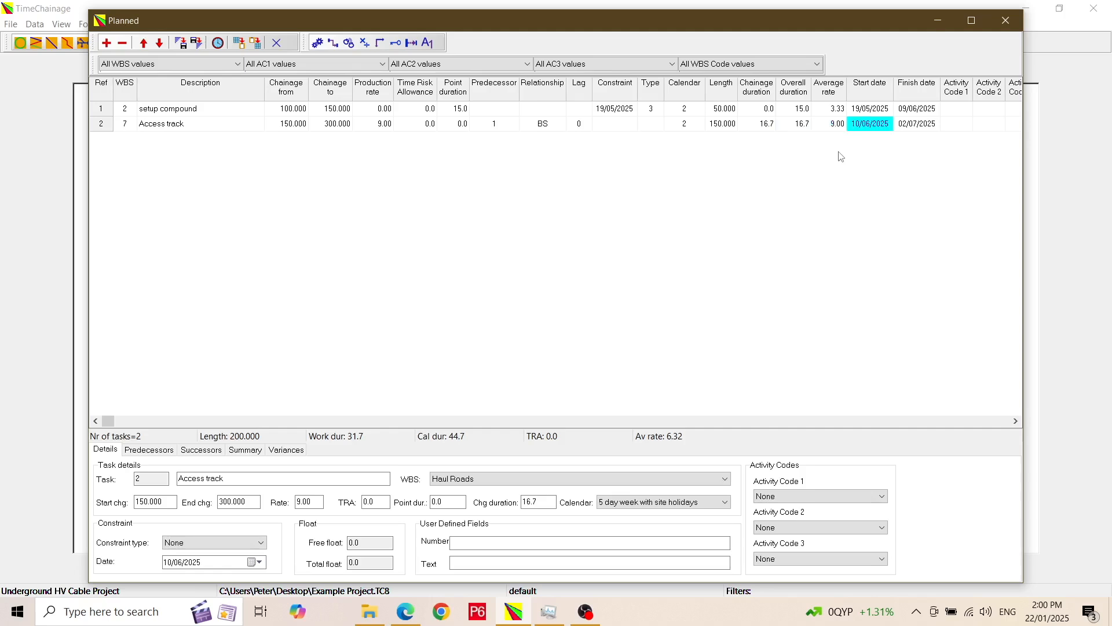
{"action": "key", "text": "Right"}
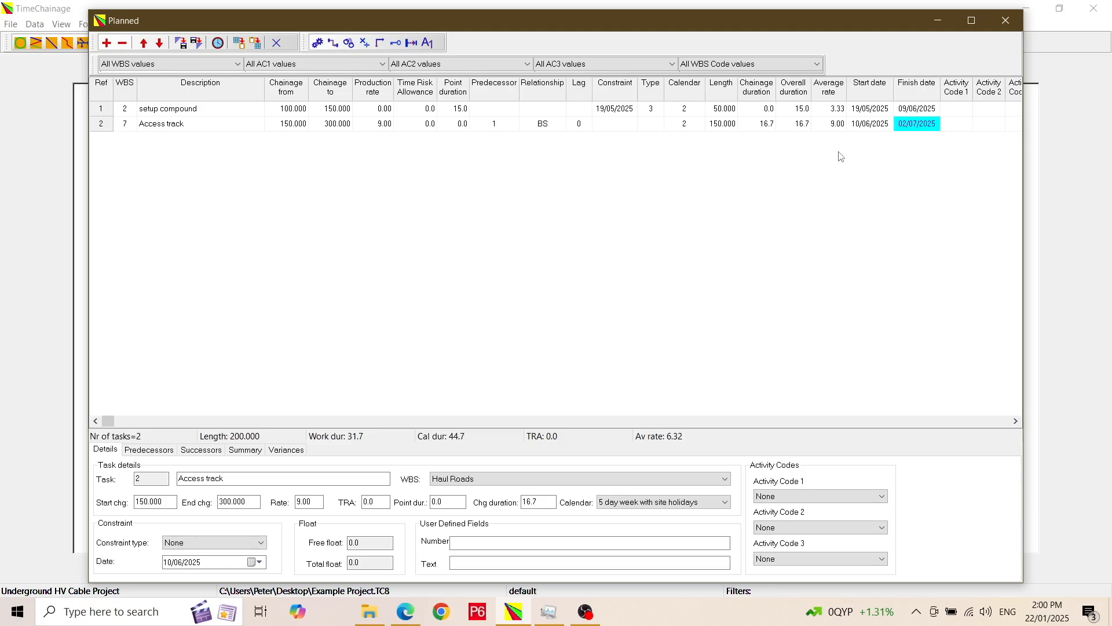
{"action": "key", "text": "Right"}
{"action": "key", "text": "Right"}
{"action": "key", "text": "Right"}
{"action": "key", "text": "Right"}
{"action": "key", "text": "Right"}
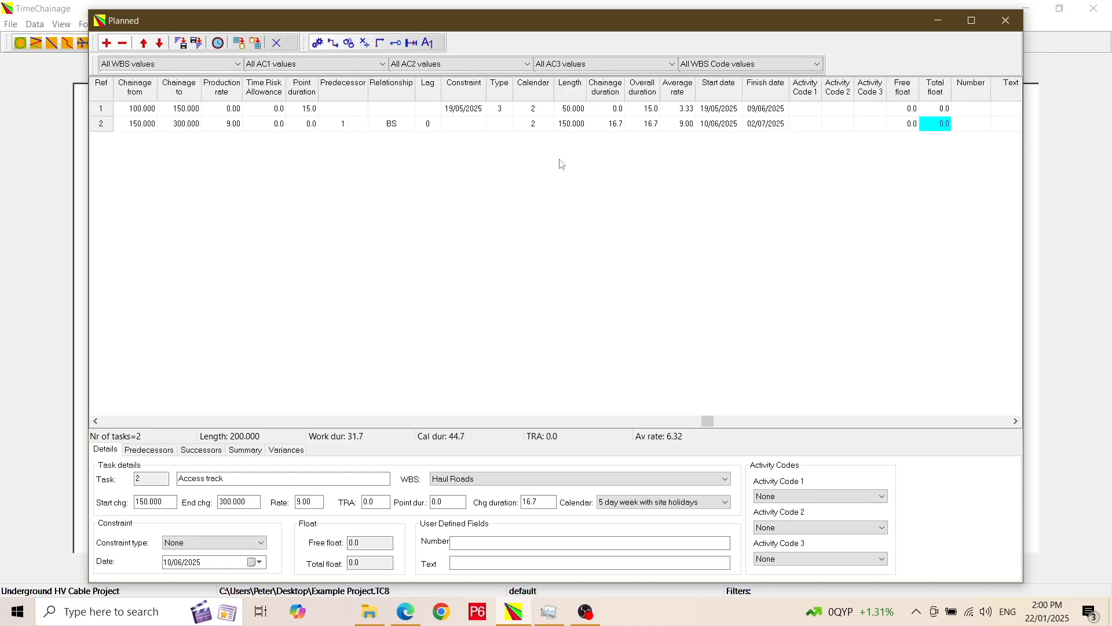
{"action": "left_click", "coordinate": [276, 43]}
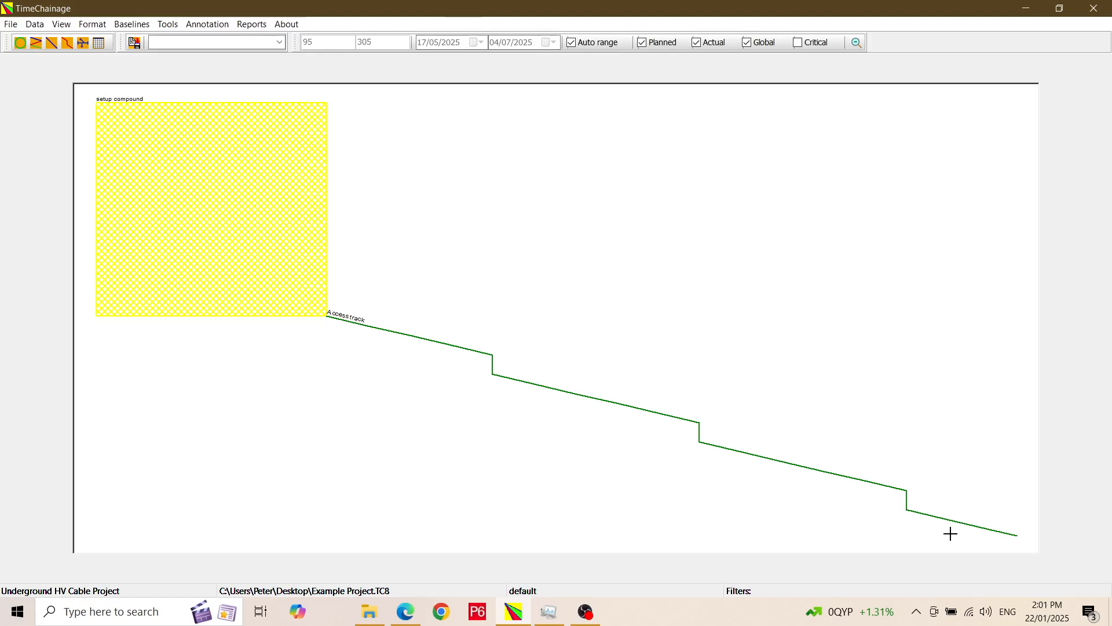
- Replace the planned tasks with the full project task table from the clipboard and reschedule it
{"action": "left_click", "coordinate": [51, 43]}
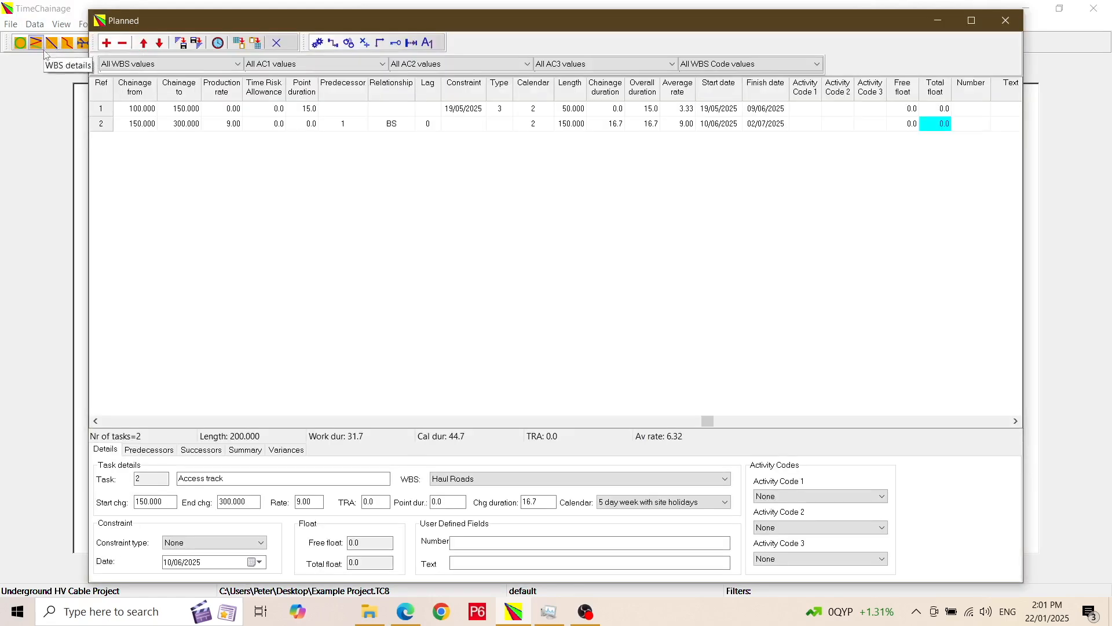
{"action": "left_click", "coordinate": [256, 43]}
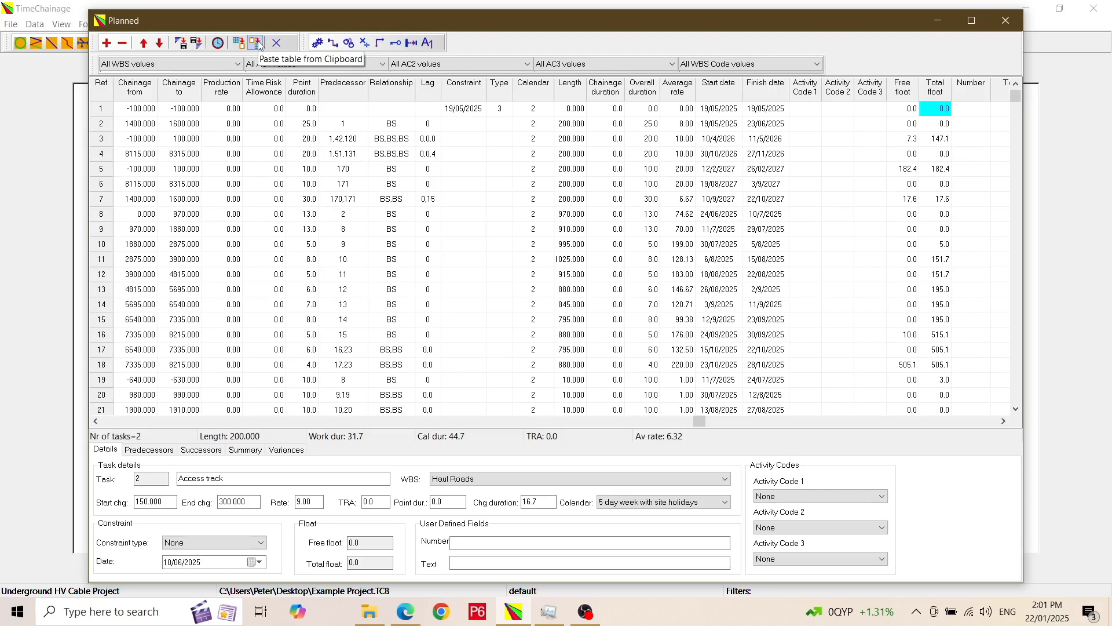
{"action": "left_click", "coordinate": [217, 43]}
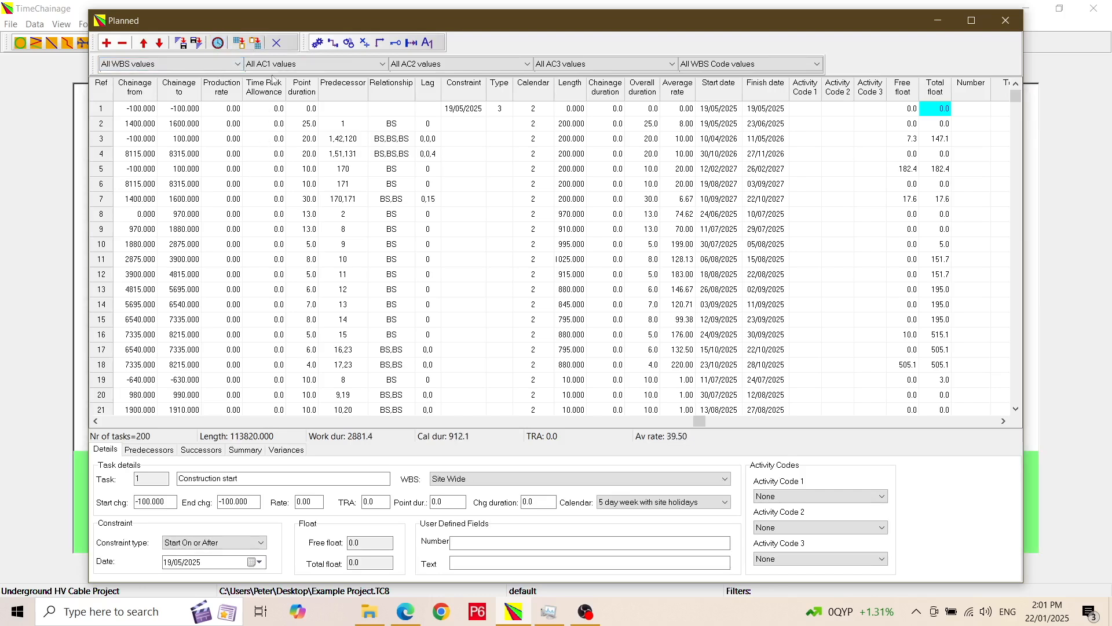
- Close and reopen the planned task table, and move the Construction start task three rows down
{"action": "left_click", "coordinate": [278, 43]}
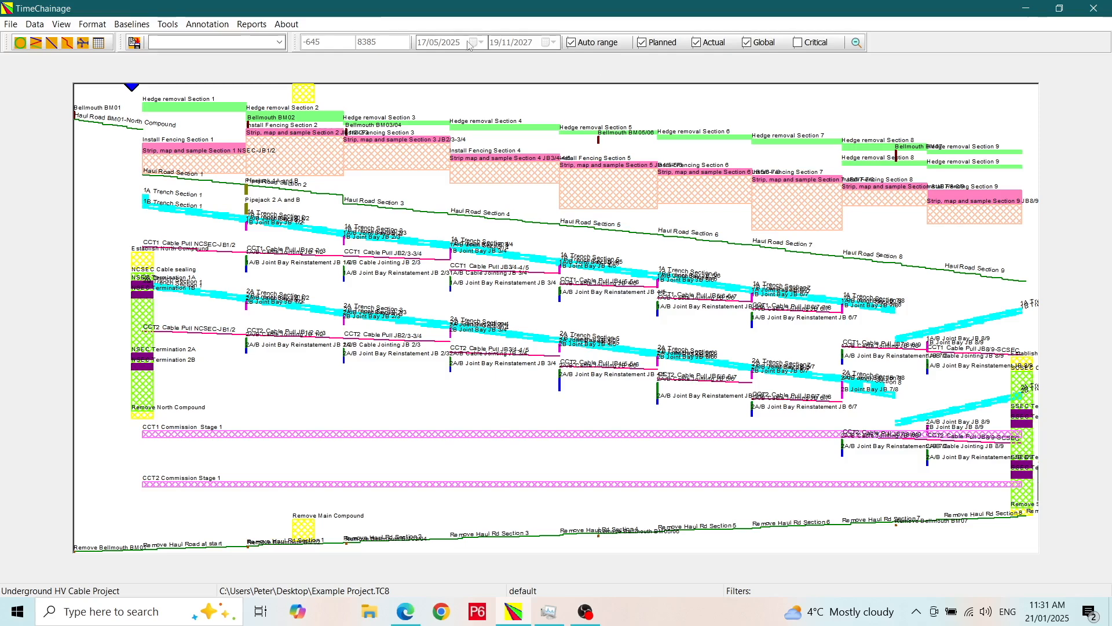
{"action": "left_click", "coordinate": [52, 45]}
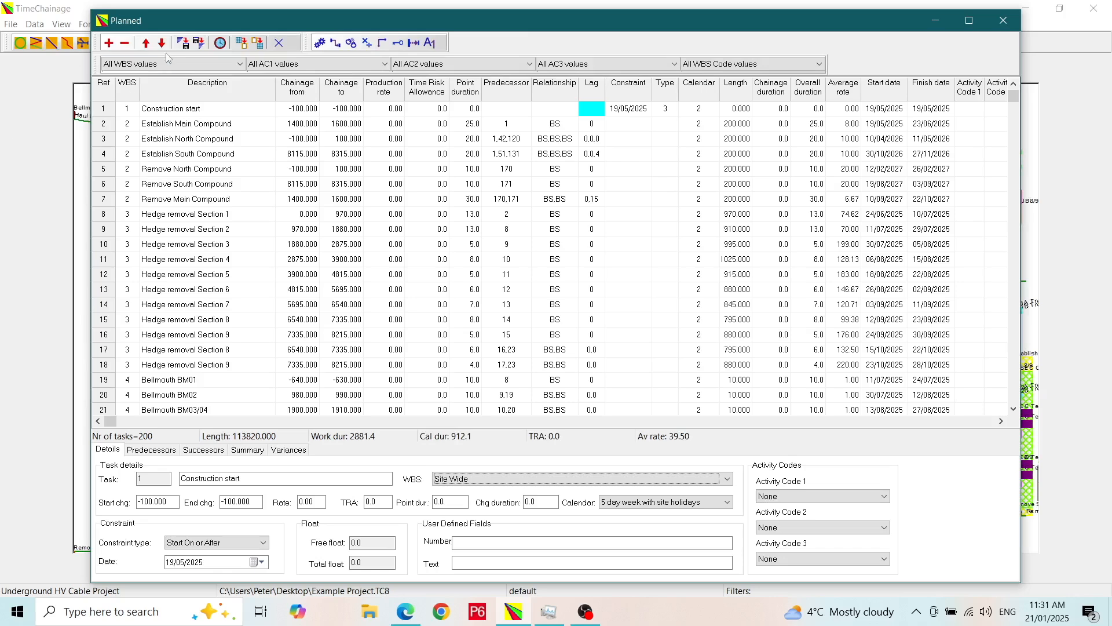
{"action": "left_click", "coordinate": [157, 110]}
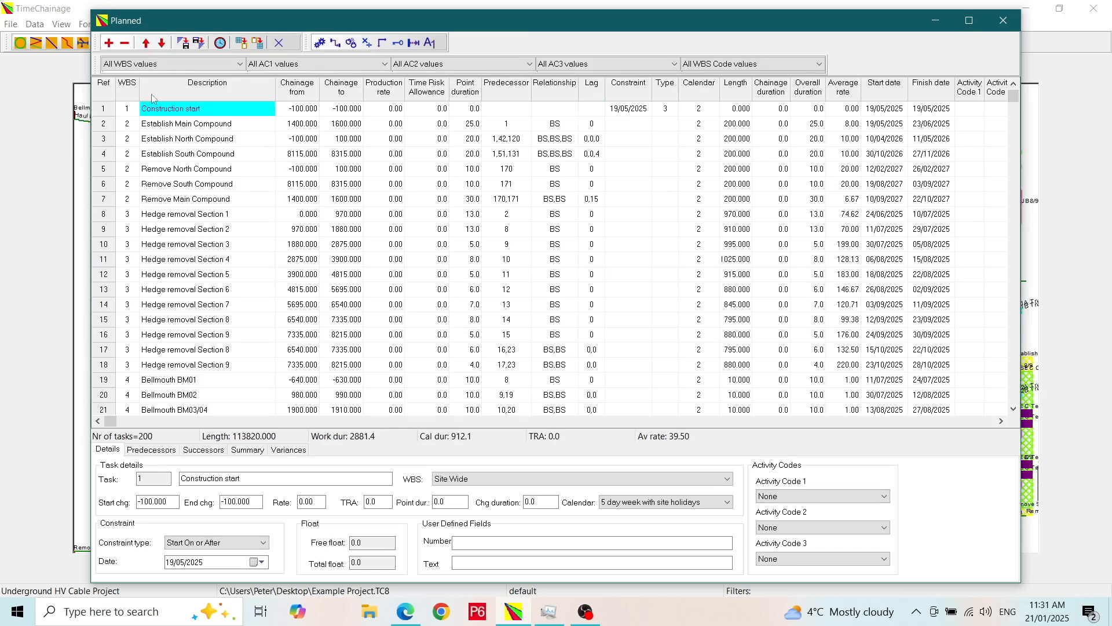
{"action": "left_click", "coordinate": [162, 44]}
{"action": "left_click", "coordinate": [161, 44]}
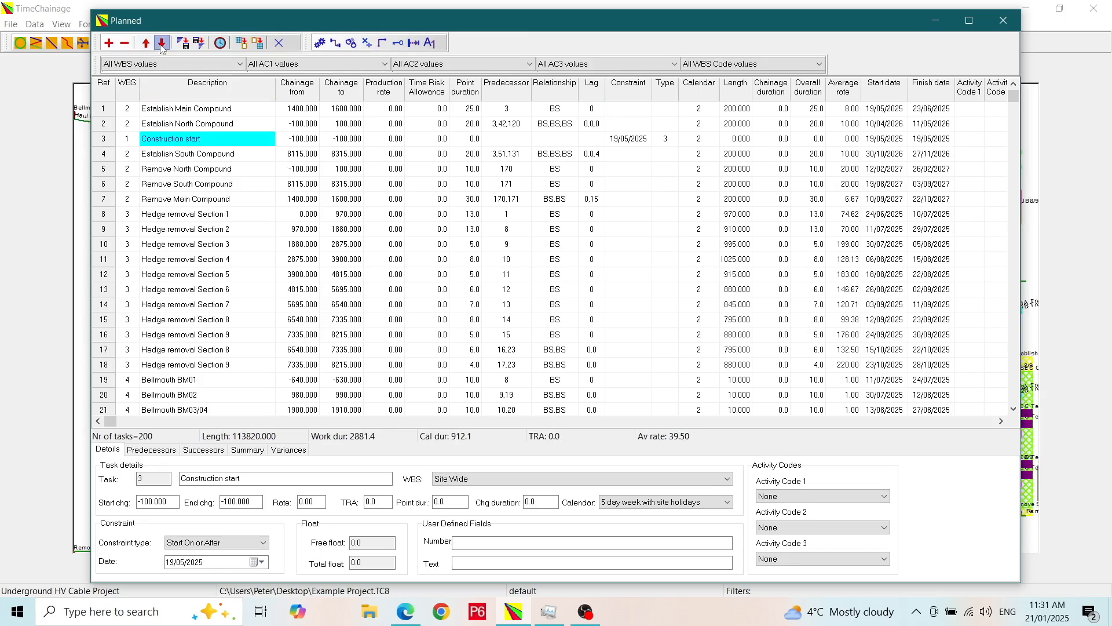
{"action": "left_click", "coordinate": [162, 44]}
- Move the Construction start task back up to the first row of the planned task table
{"action": "left_click", "coordinate": [147, 44]}
{"action": "left_click", "coordinate": [146, 44]}
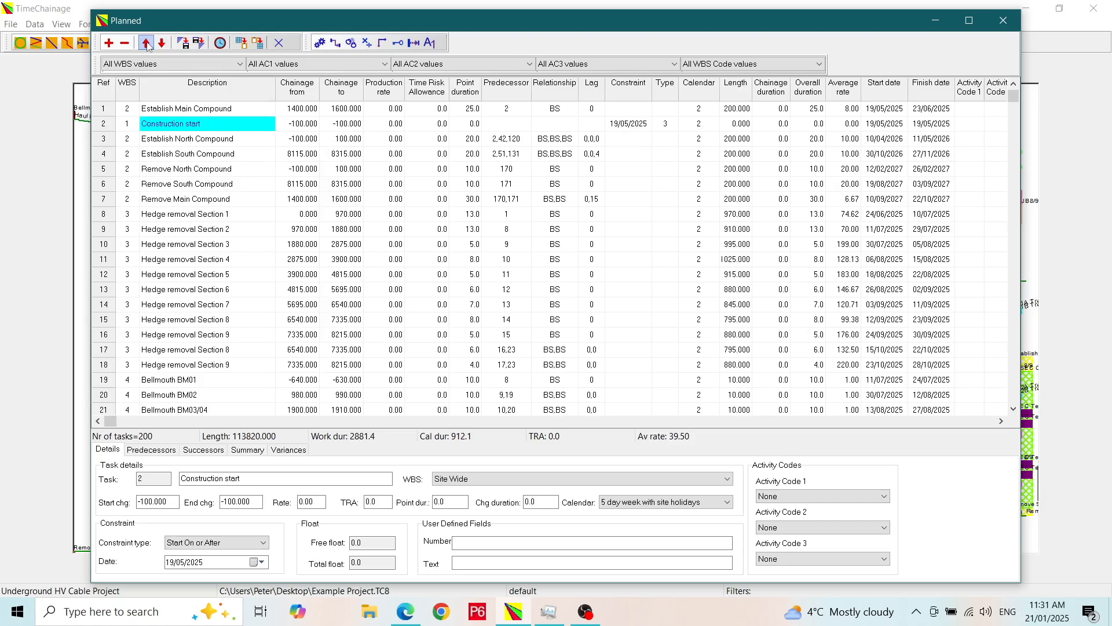
{"action": "left_click", "coordinate": [147, 44]}
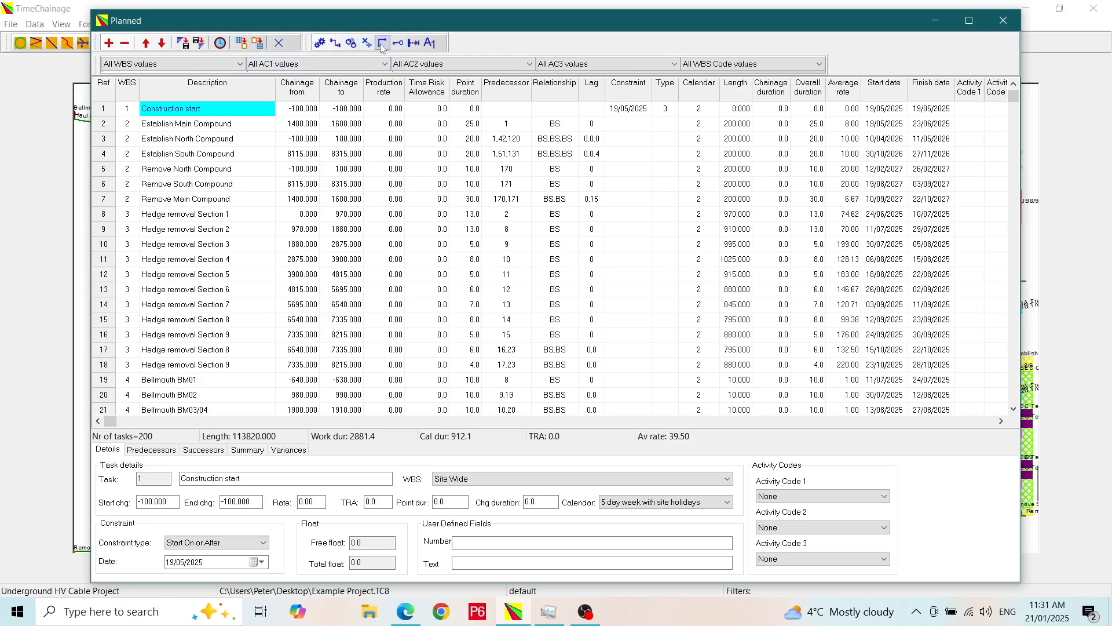
- Hide the rate, relationship, constraint, length and duration, chainage and date, activity code, float and user-defined columns of the planned task table
{"action": "left_click", "coordinate": [318, 44]}
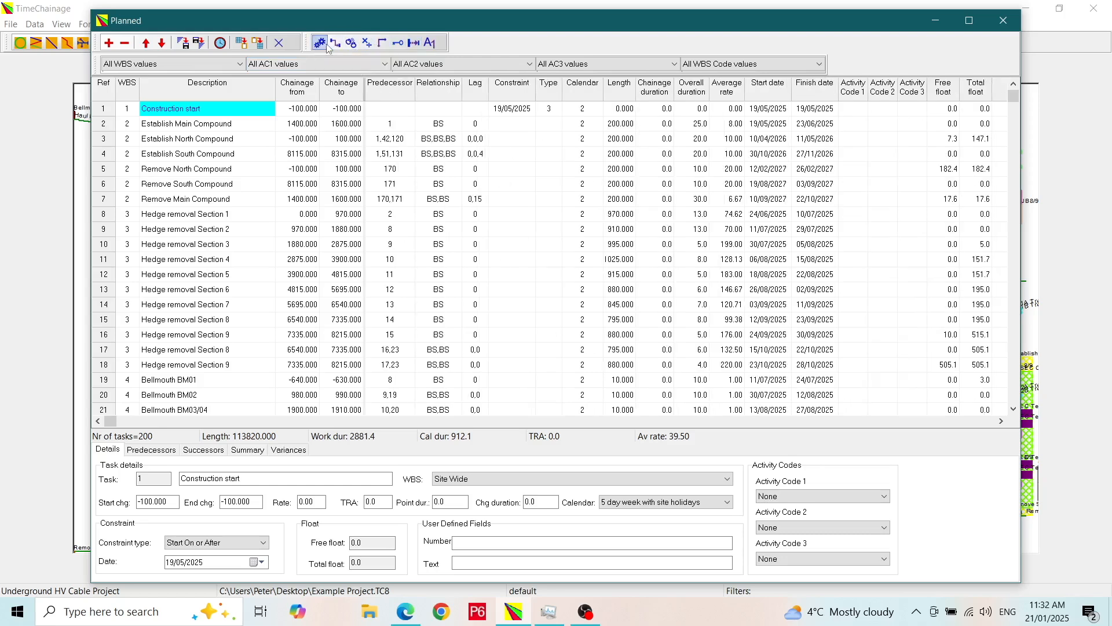
{"action": "left_click", "coordinate": [336, 44]}
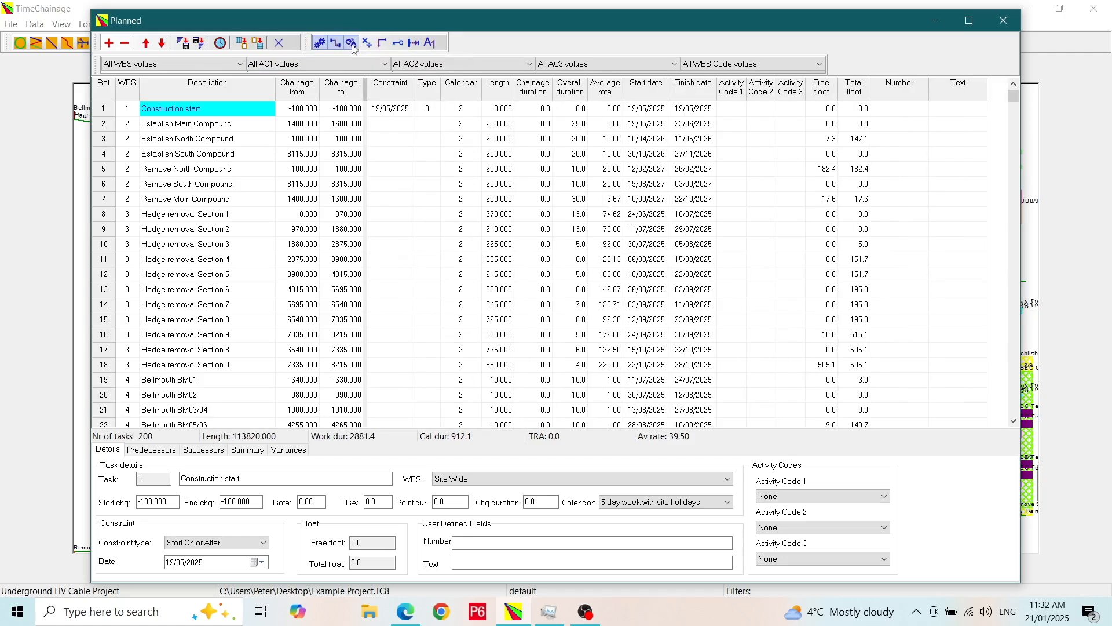
{"action": "left_click", "coordinate": [353, 45]}
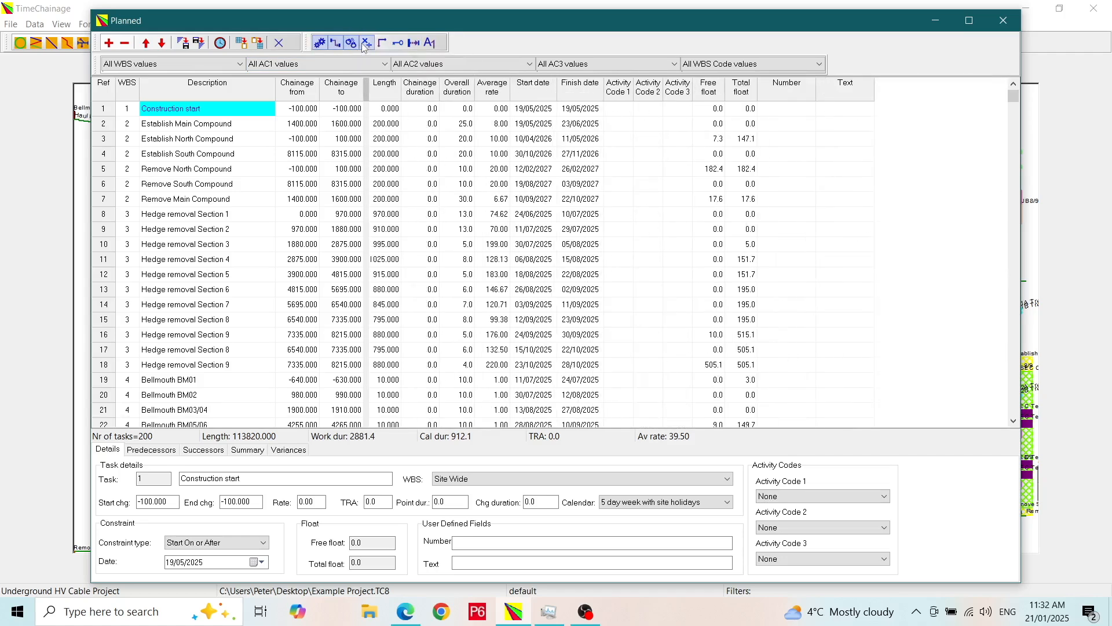
{"action": "left_click", "coordinate": [369, 46]}
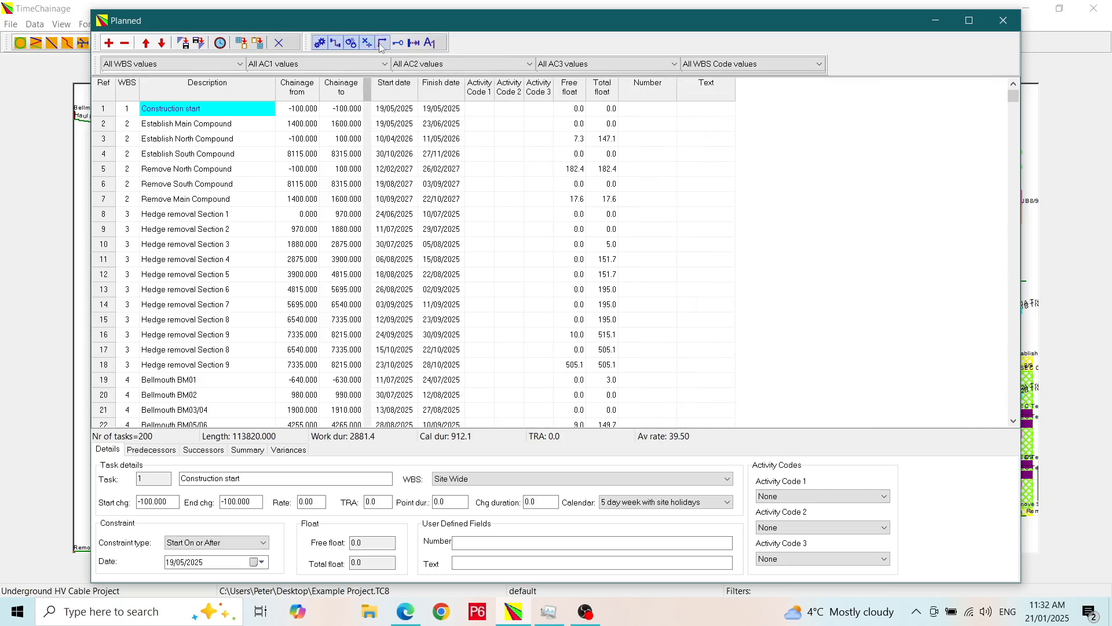
{"action": "left_click", "coordinate": [381, 43]}
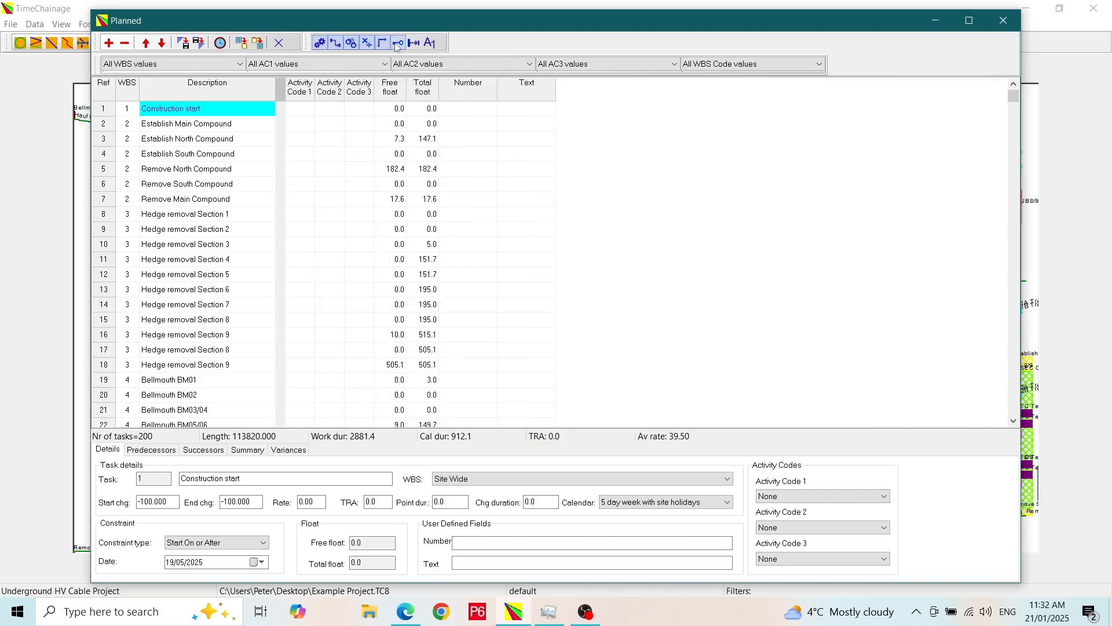
{"action": "left_click", "coordinate": [399, 45]}
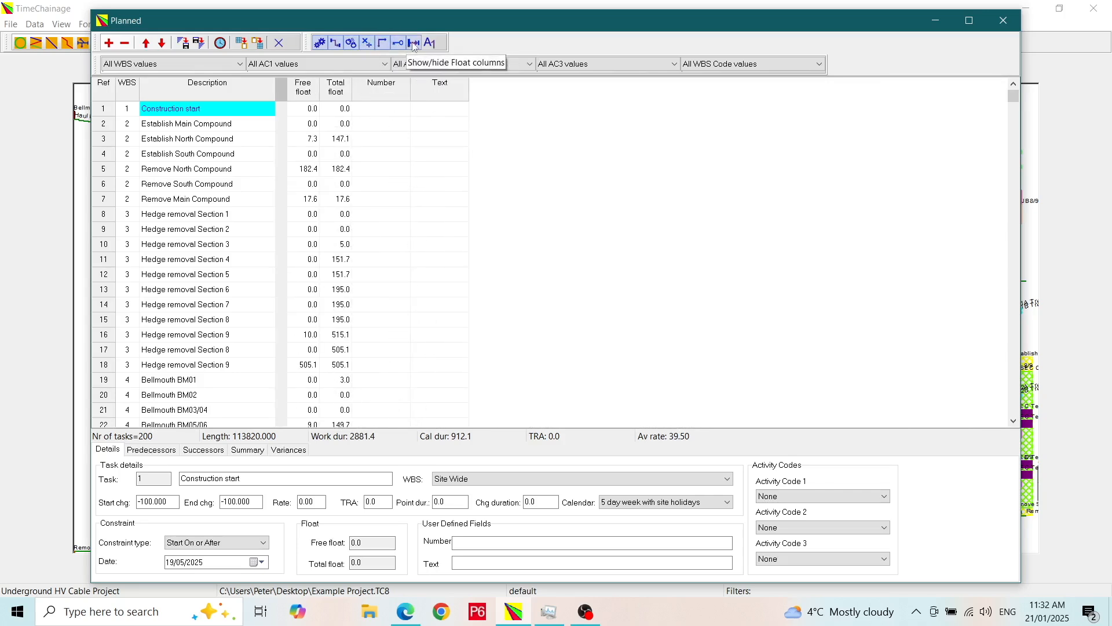
{"action": "left_click", "coordinate": [413, 44]}
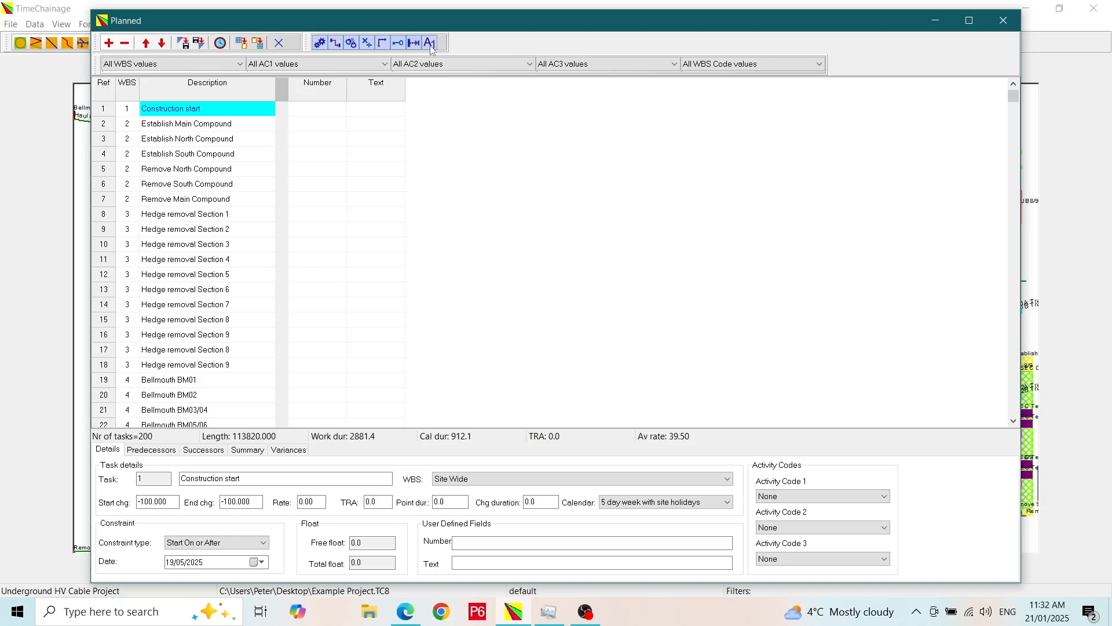
{"action": "left_click", "coordinate": [431, 44]}
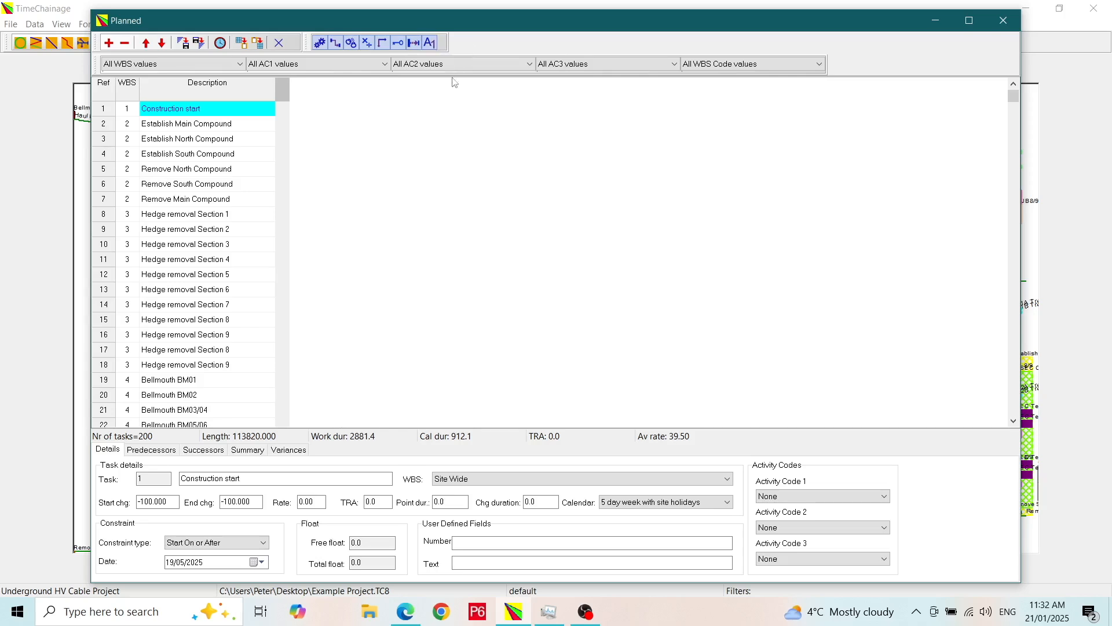
- Show all the hidden column groups of the planned task table again
{"action": "left_click", "coordinate": [430, 43]}
{"action": "left_click", "coordinate": [414, 43]}
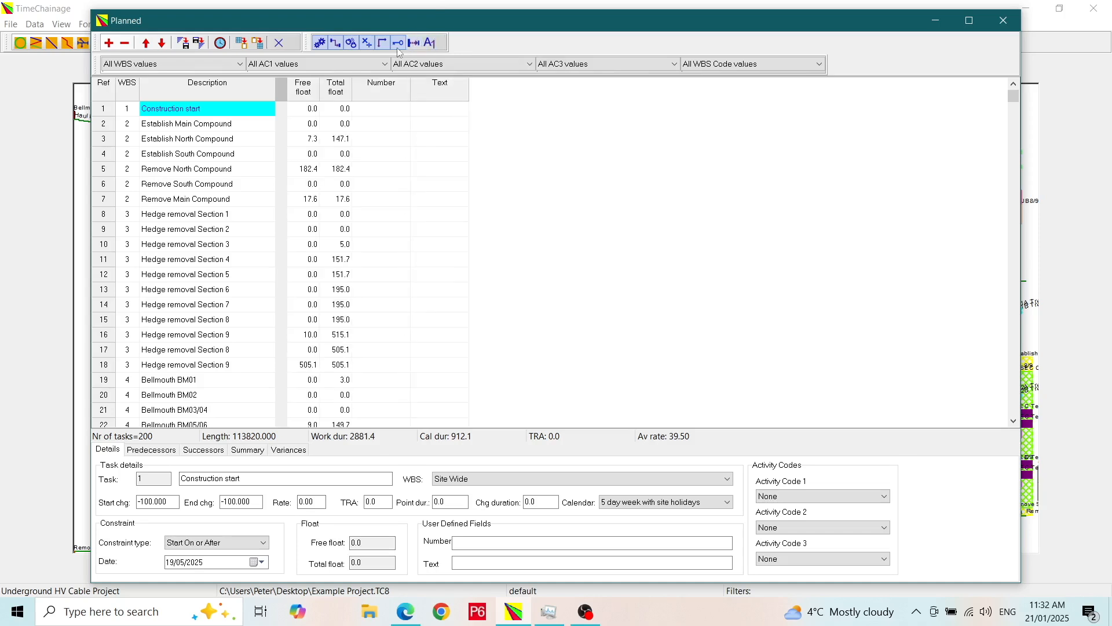
{"action": "left_click", "coordinate": [398, 43]}
{"action": "left_click", "coordinate": [382, 43]}
{"action": "left_click", "coordinate": [367, 43]}
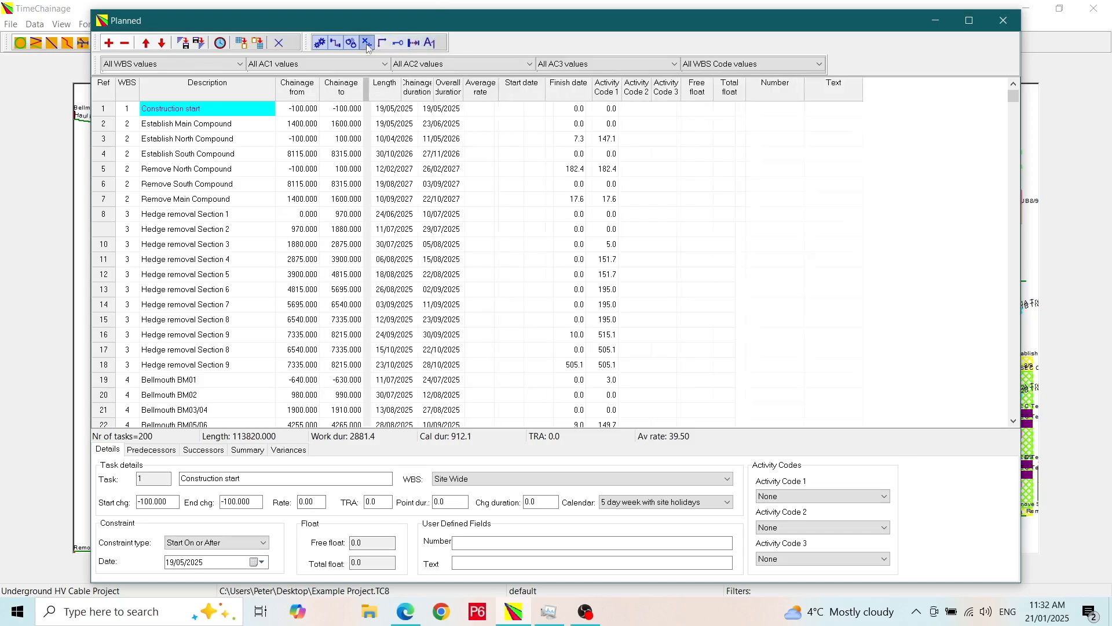
{"action": "left_click", "coordinate": [351, 43]}
{"action": "left_click", "coordinate": [336, 43]}
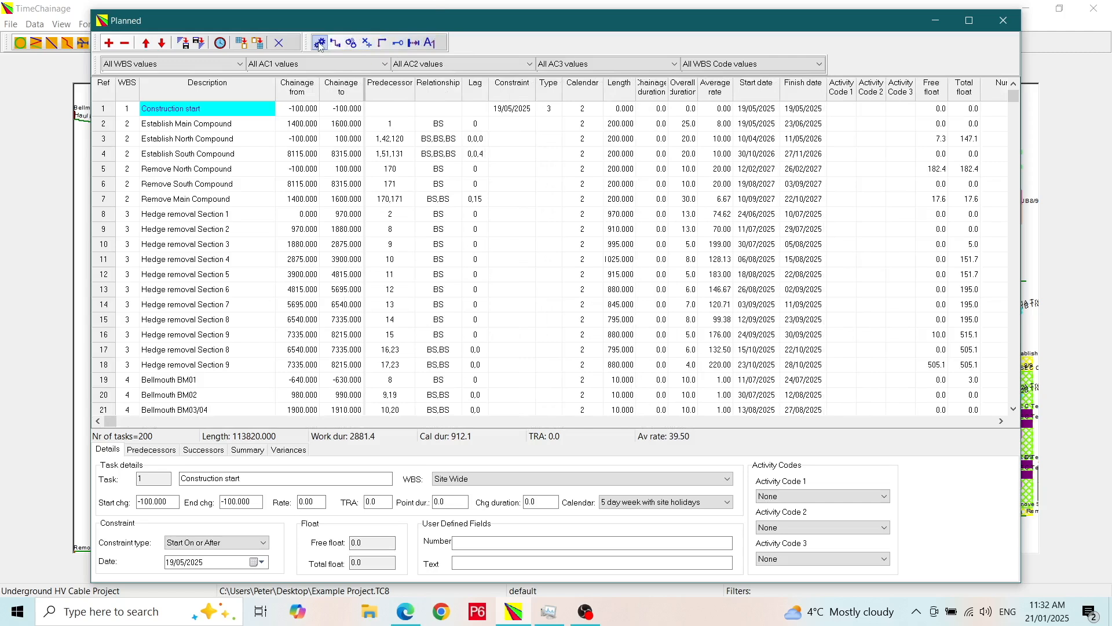
{"action": "left_click", "coordinate": [319, 44]}
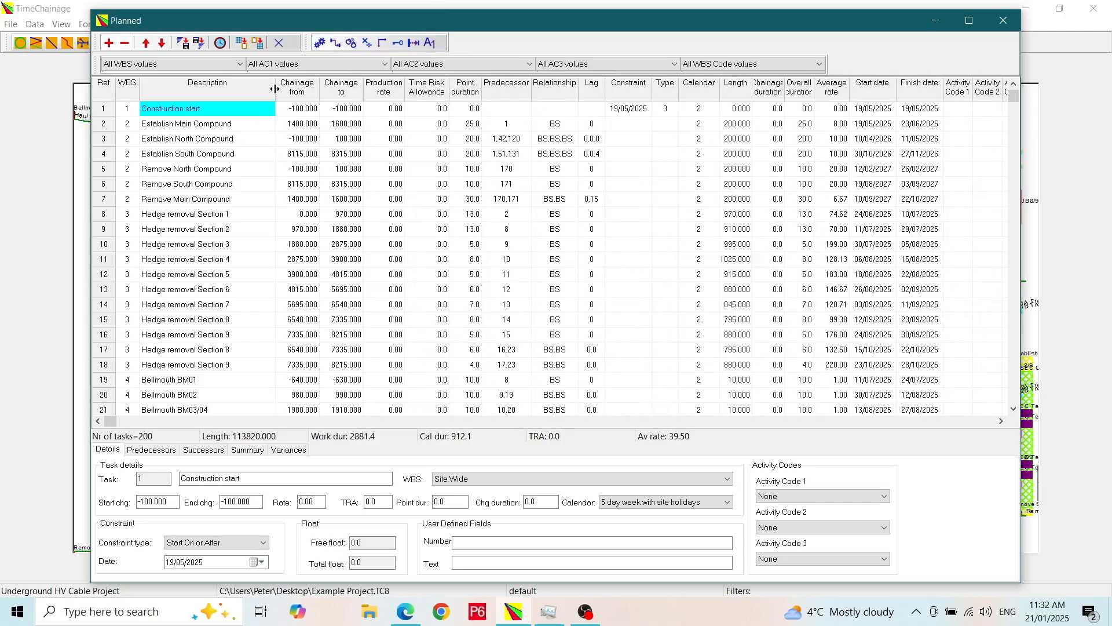
- Narrow the Description column slightly and sort the planned tasks by WBS, first descending and finally ascending
{"action": "mouse_move", "coordinate": [278, 93]}
{"action": "left_mouse_down"}
{"action": "mouse_move", "coordinate": [323, 96]}
{"action": "mouse_move", "coordinate": [260, 99]}
{"action": "left_mouse_up"}
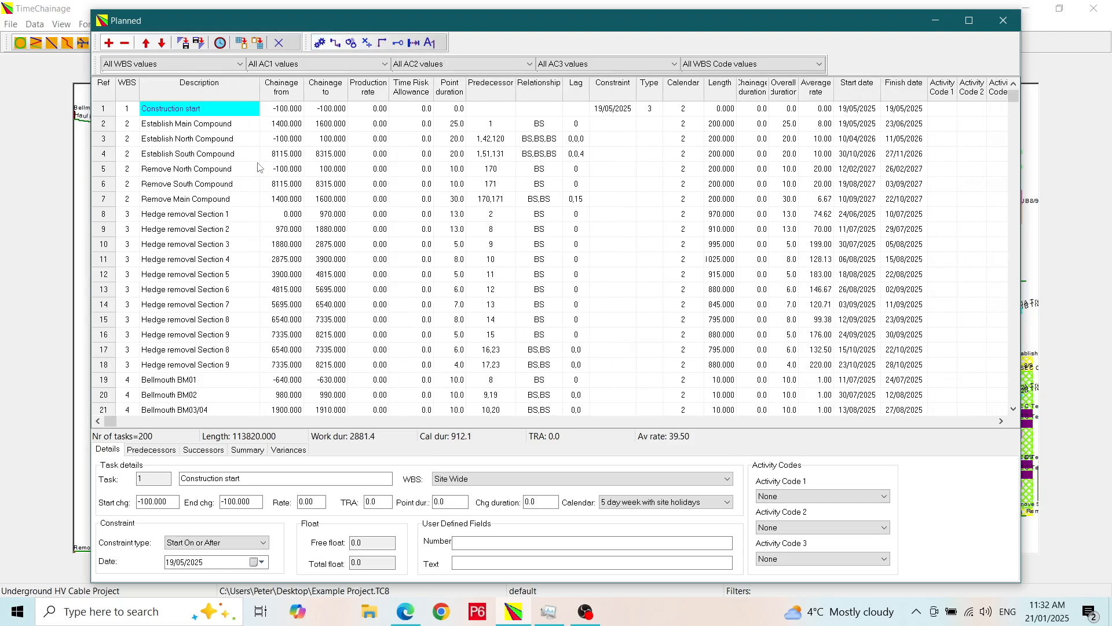
{"action": "left_click", "coordinate": [127, 84]}
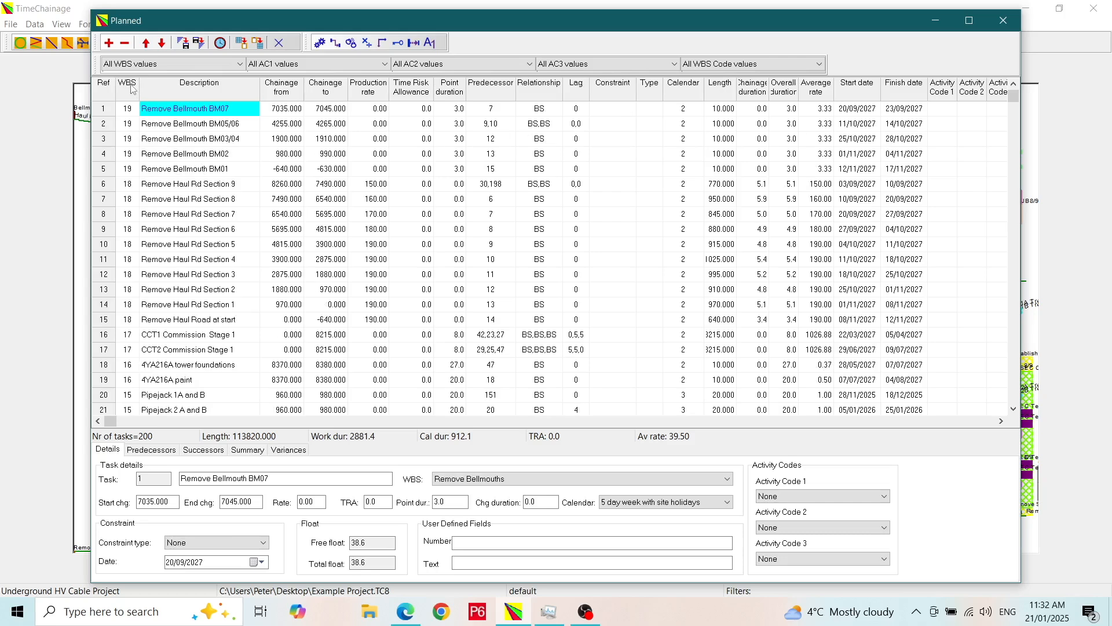
{"action": "left_click", "coordinate": [131, 86]}
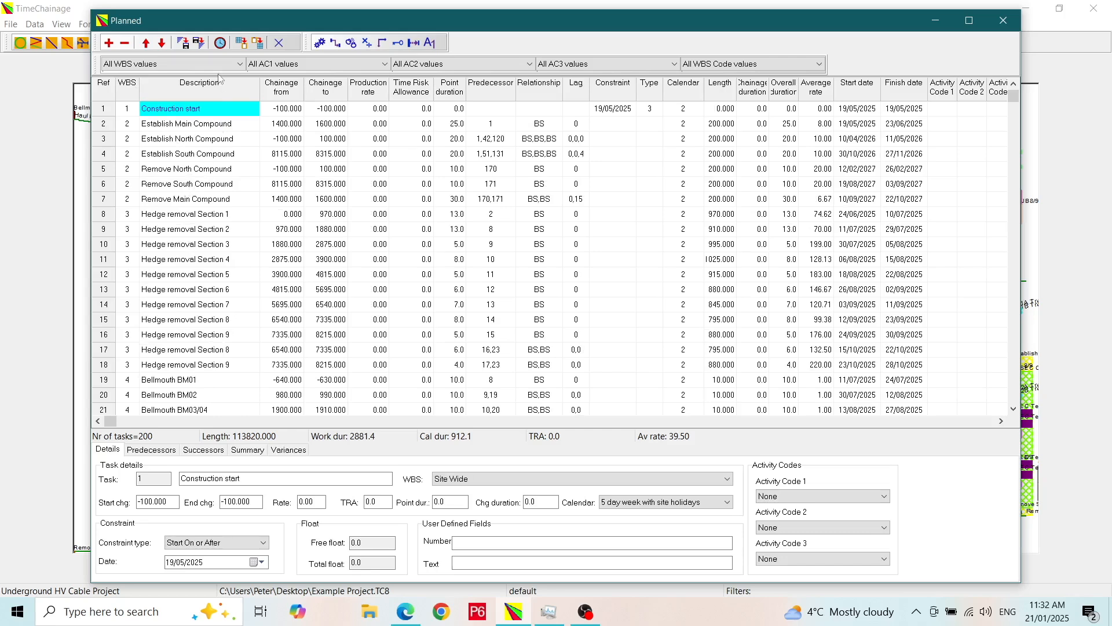
- Save the current task sequence and restore it after sorting the planned tasks by description
{"action": "left_click", "coordinate": [183, 43]}
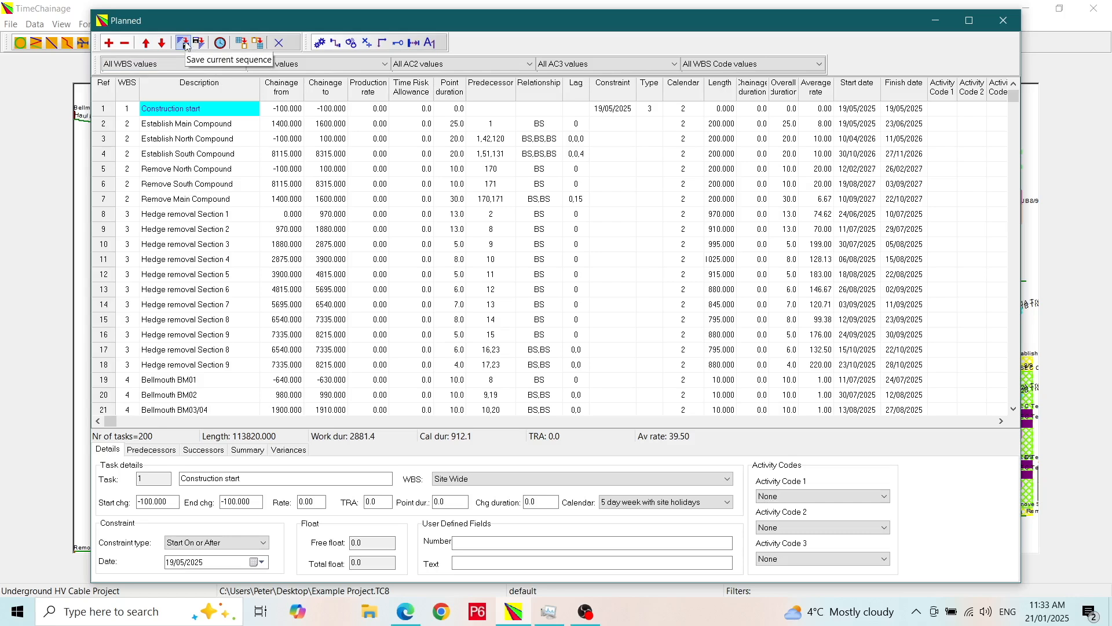
{"action": "left_click", "coordinate": [232, 89]}
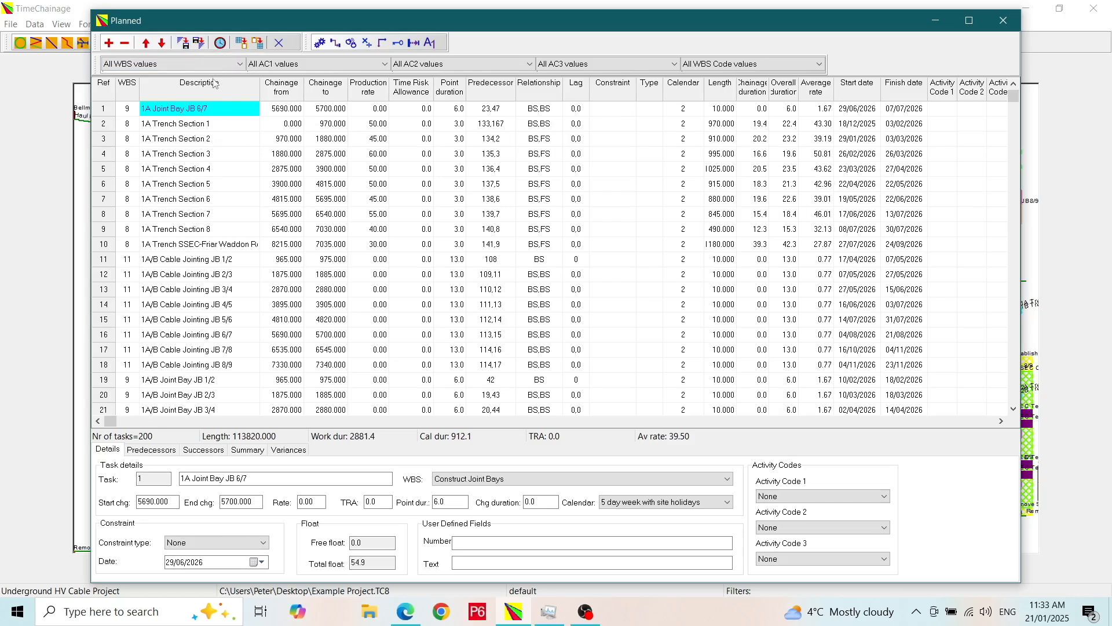
{"action": "left_click", "coordinate": [200, 42]}
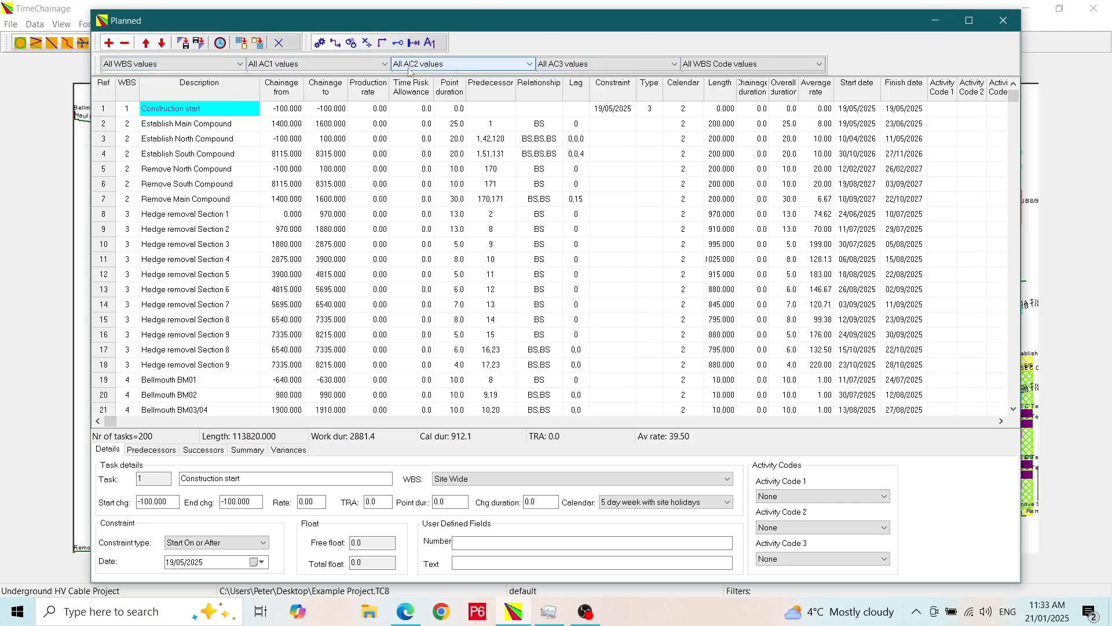
- Filter the planned tasks to the Haul Roads WBS and show the predecessors of the Haul Road BM01-North Compound task
{"action": "left_click", "coordinate": [241, 66]}
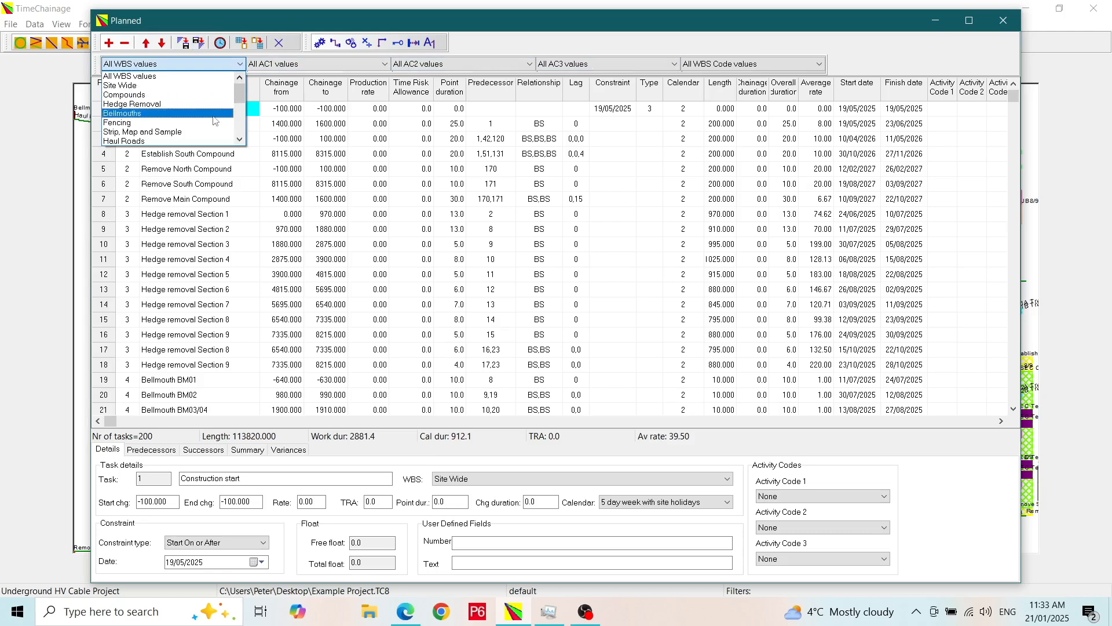
{"action": "left_click", "coordinate": [197, 142]}
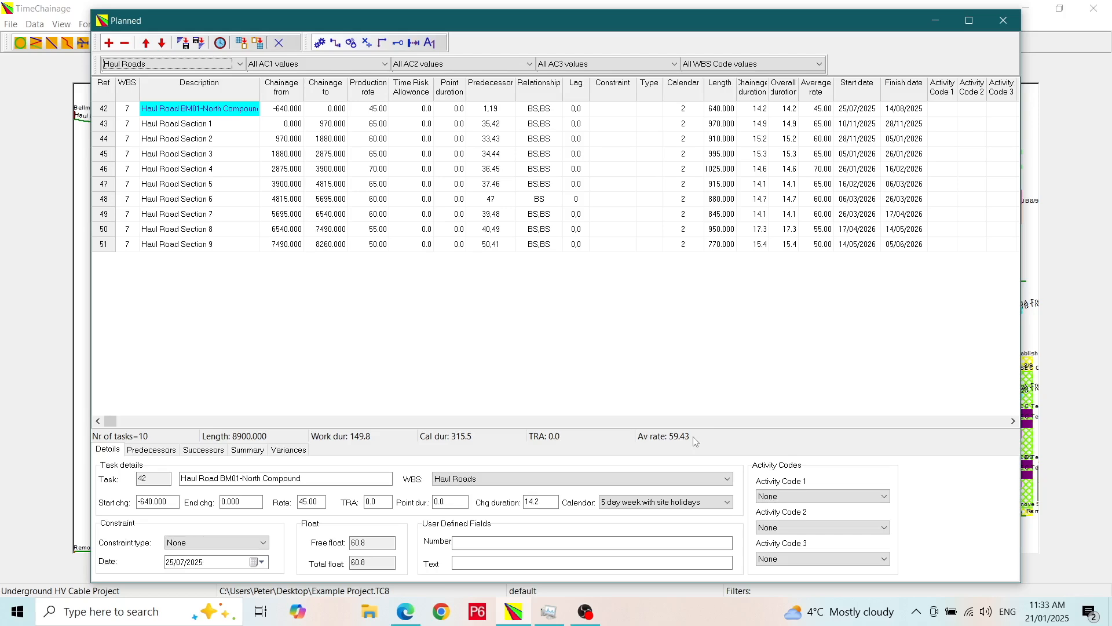
{"action": "left_click", "coordinate": [155, 451]}
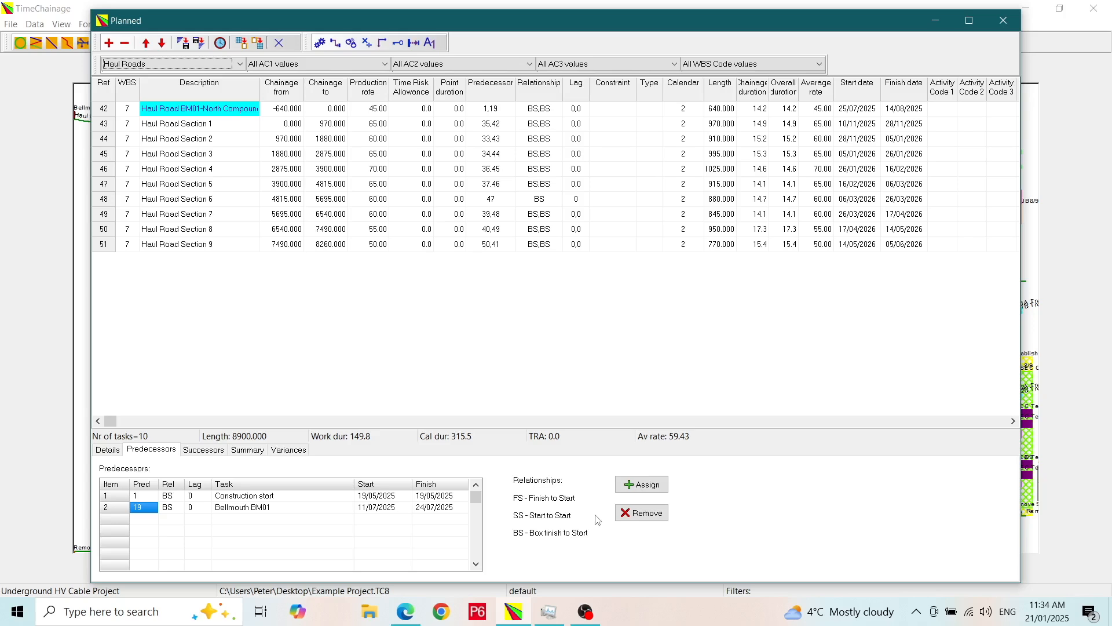
- Assign Construction start as a third predecessor of the Haul Road BM01-North Compound task
{"action": "left_click", "coordinate": [645, 487]}
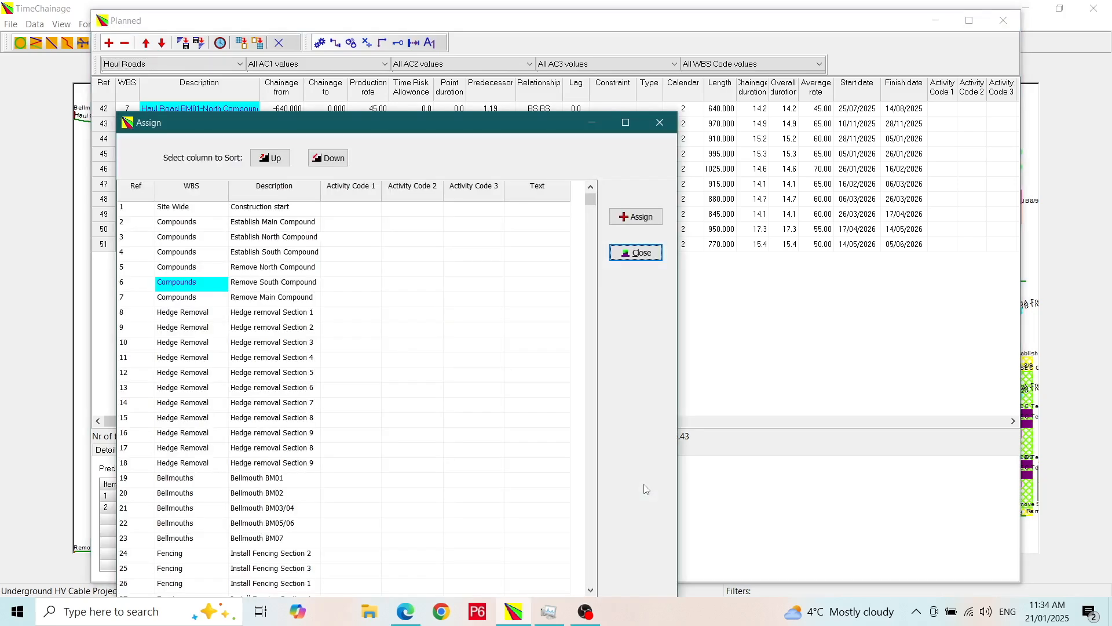
{"action": "left_click", "coordinate": [186, 210]}
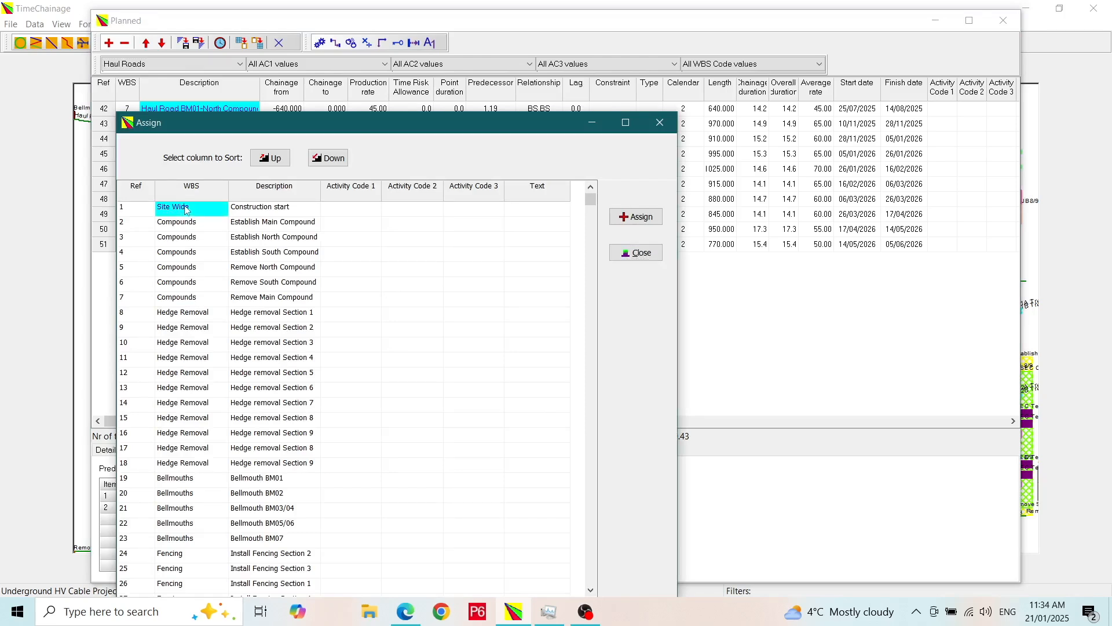
{"action": "left_click", "coordinate": [648, 217]}
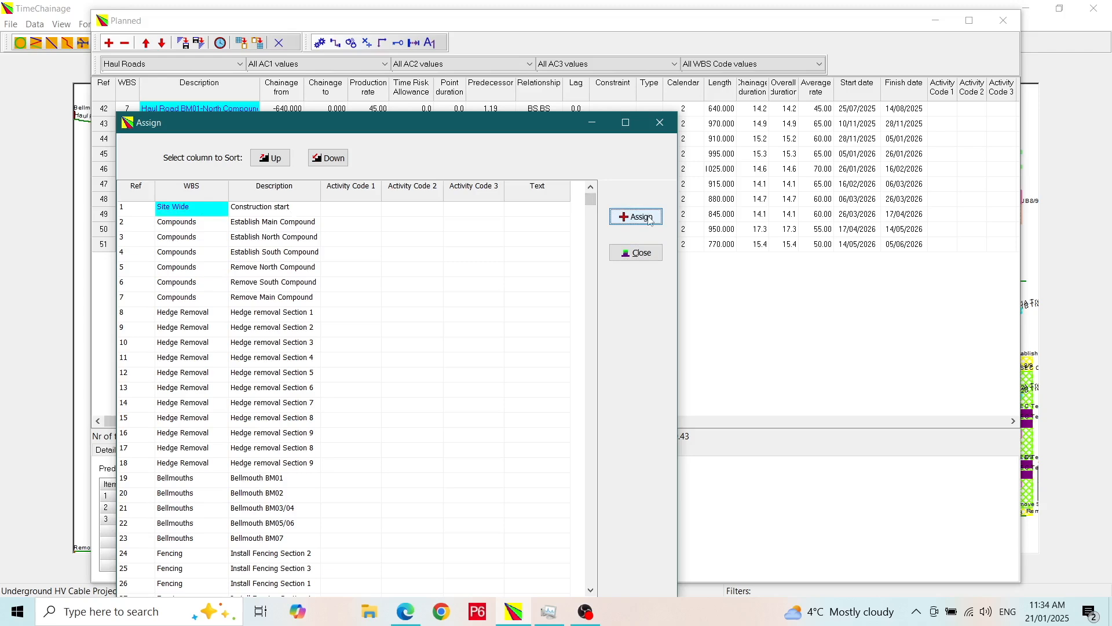
{"action": "left_click", "coordinate": [636, 254]}
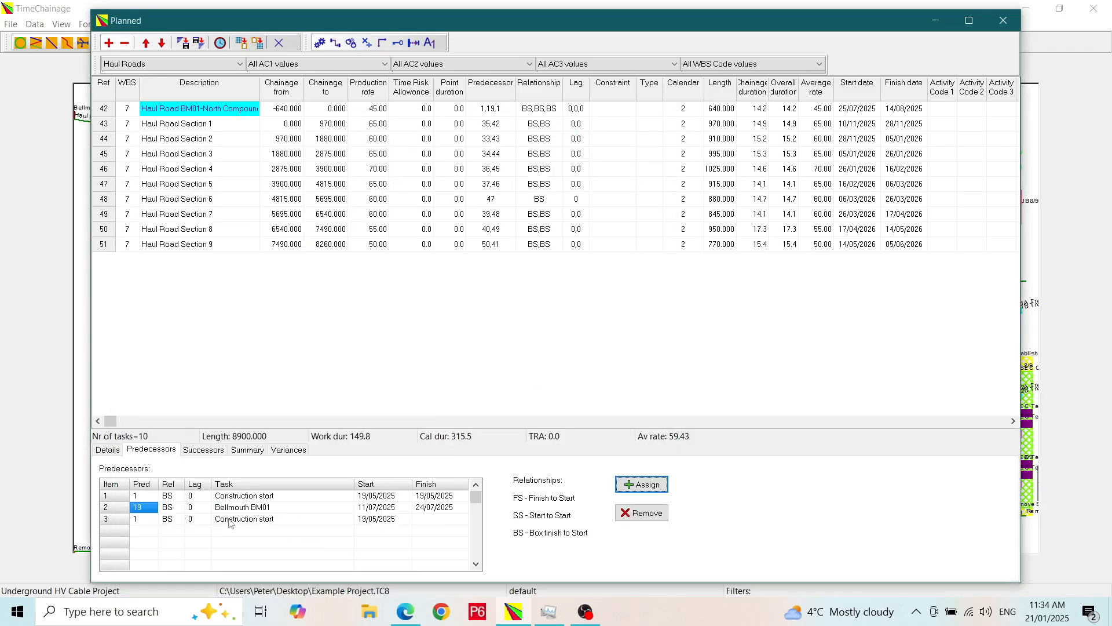
- Remove the duplicate Construction start entry from the third row of the task's predecessors
{"action": "left_click", "coordinate": [145, 519]}
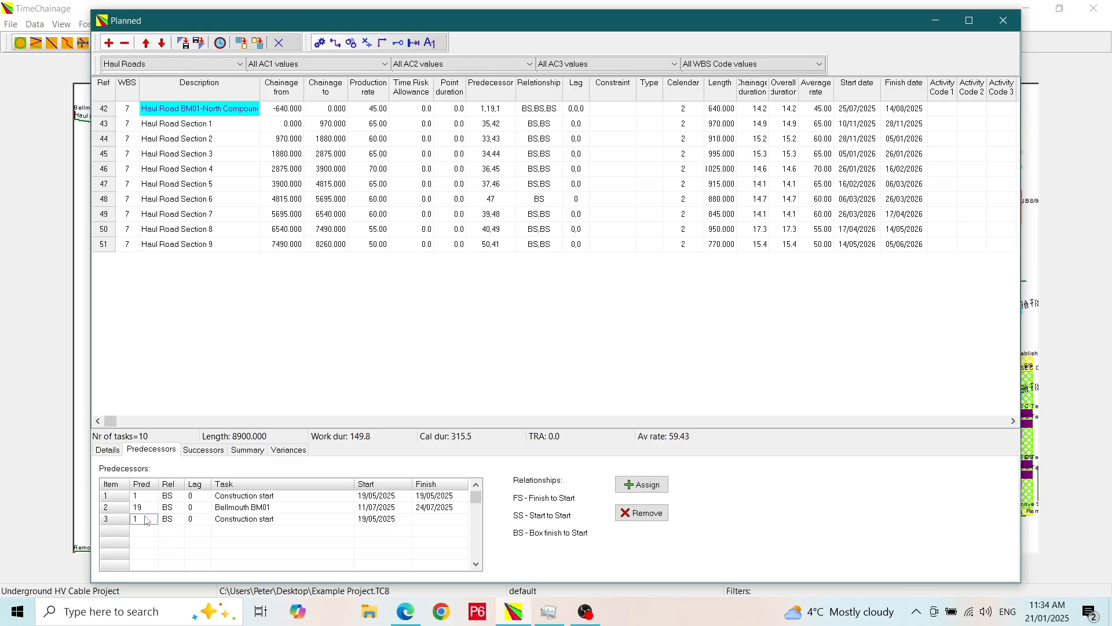
{"action": "left_click", "coordinate": [635, 513]}
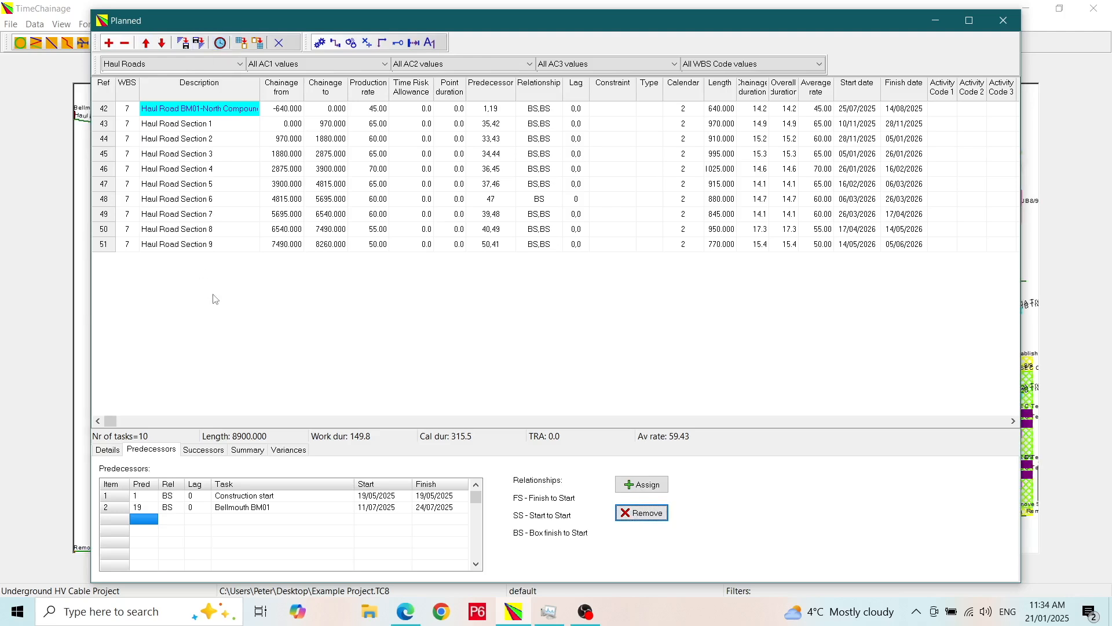
- Examine the successors of the Haul Road BM01-North Compound task and its summary of chainages, early and late dates, and durations
{"action": "left_click", "coordinate": [205, 451]}
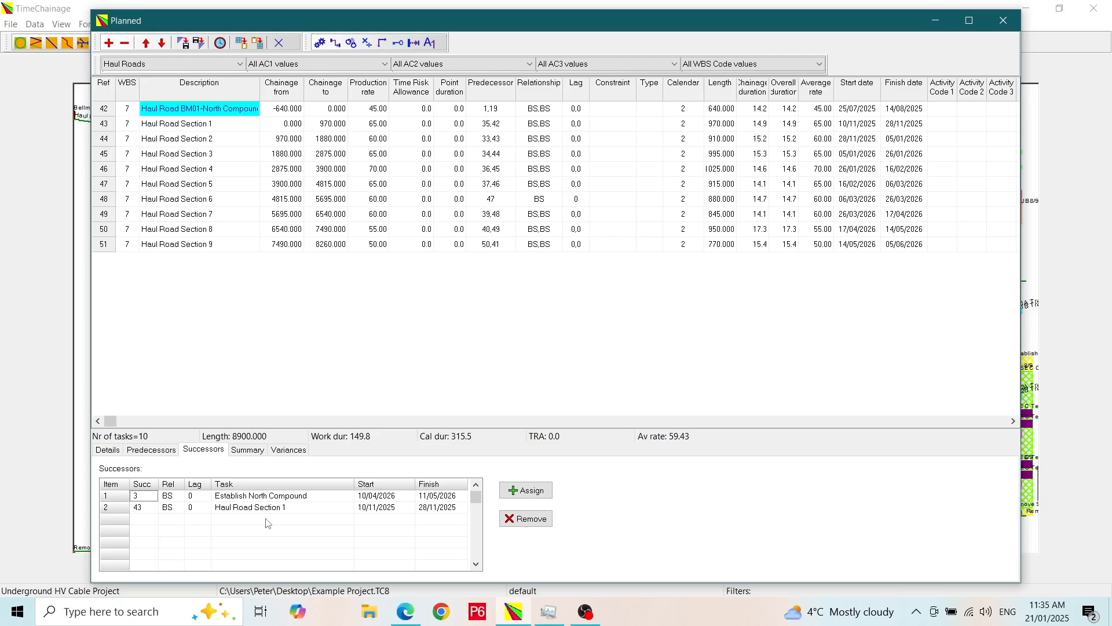
{"action": "left_click", "coordinate": [251, 452]}
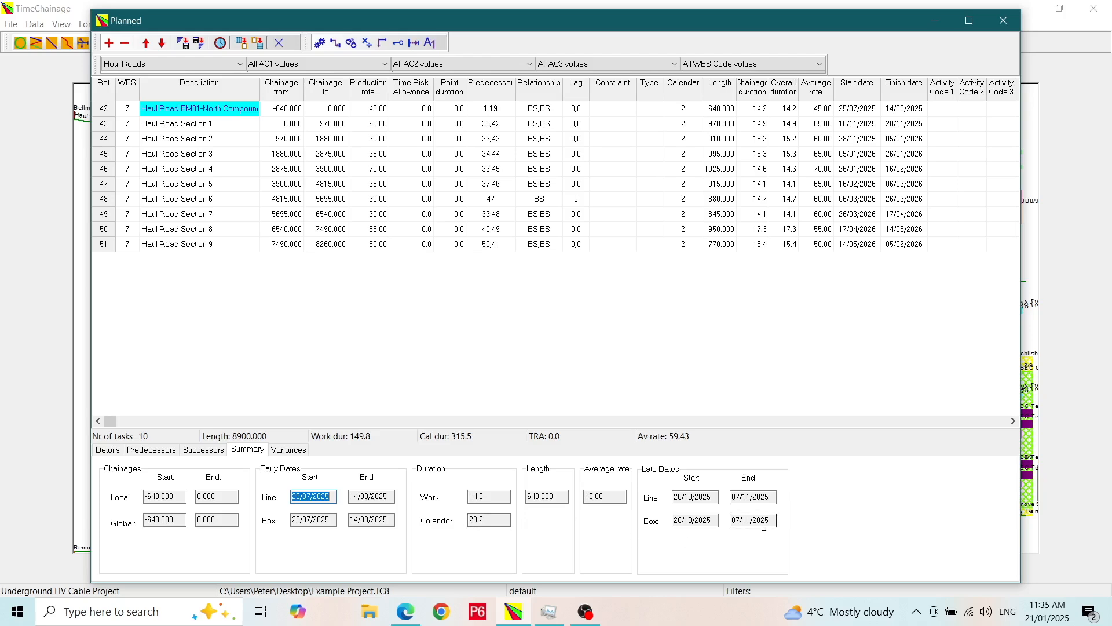
- Examine the variances of the Haul Road BM01-North Compound task, then return to its details and close the planned tasks window
{"action": "left_click", "coordinate": [294, 451]}
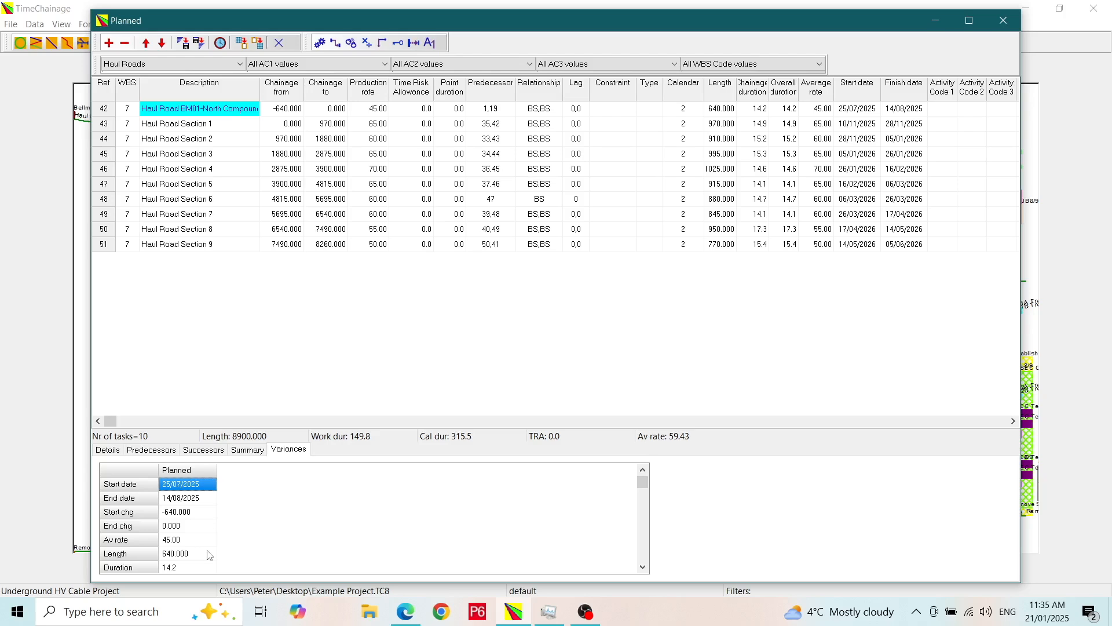
{"action": "left_click", "coordinate": [110, 450]}
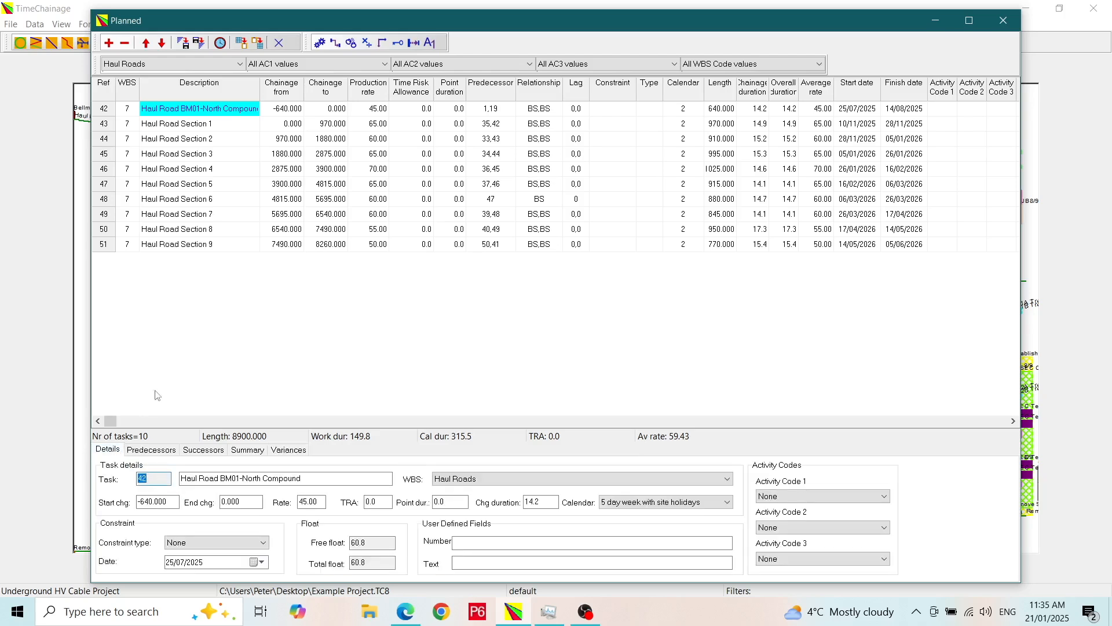
{"action": "left_click", "coordinate": [278, 44]}
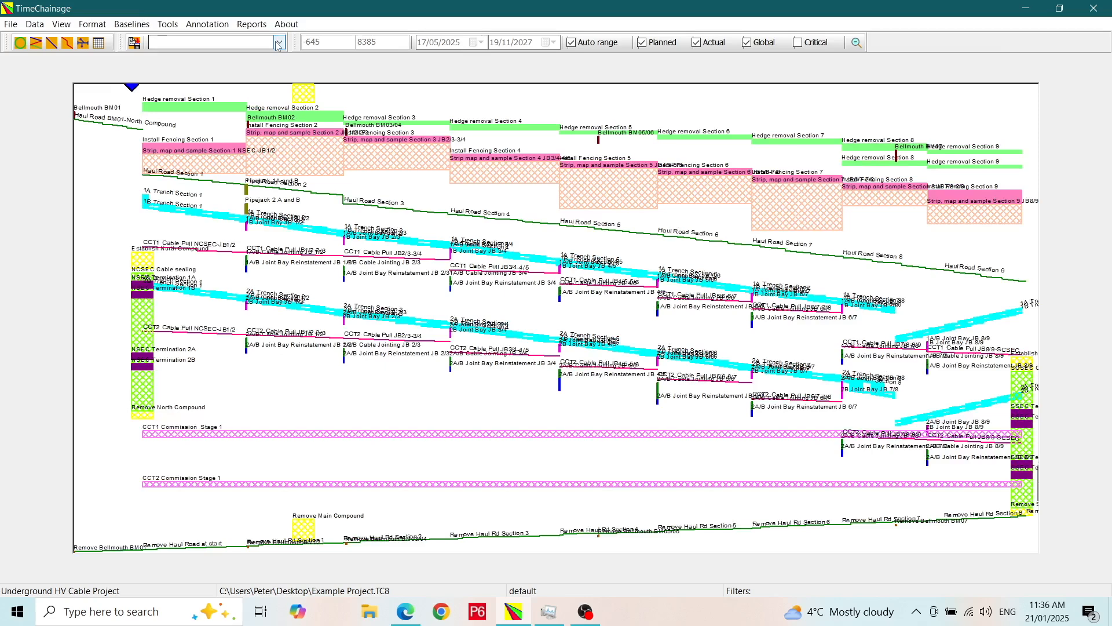
- Save the Underground HV Cable project to its existing file and show the file commands again
{"action": "left_click", "coordinate": [11, 24]}
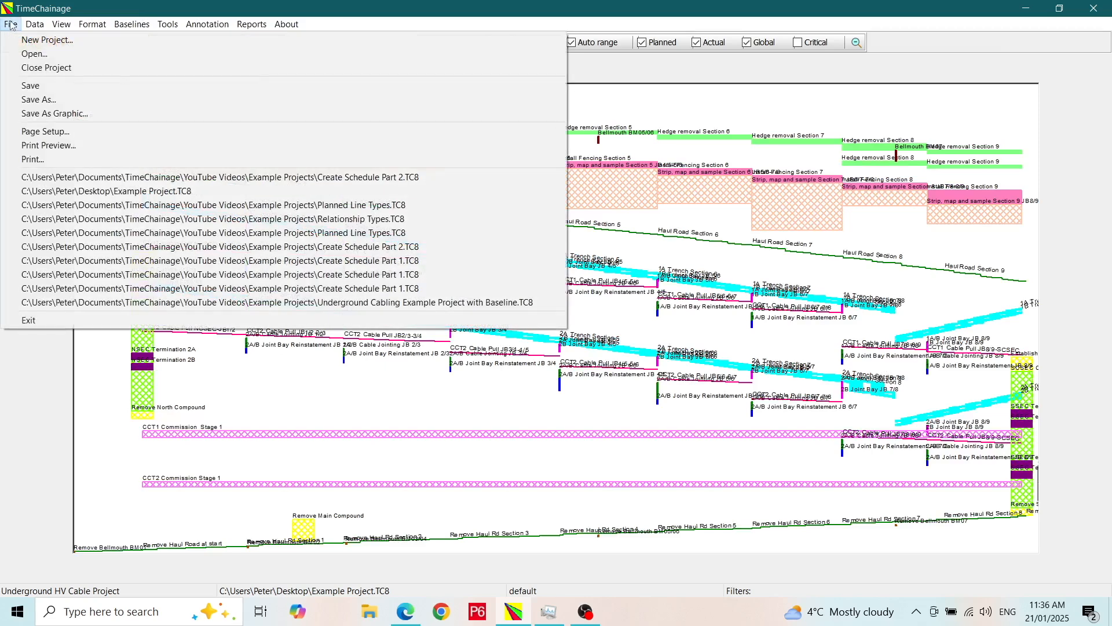
{"action": "left_click", "coordinate": [26, 87]}
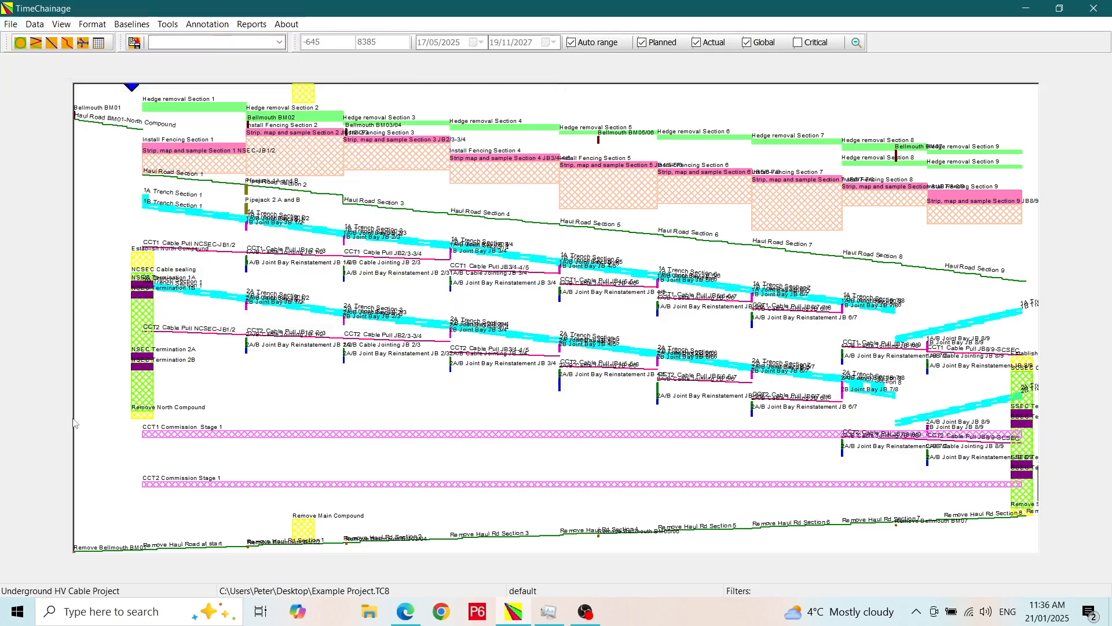
{"action": "left_click", "coordinate": [11, 25]}
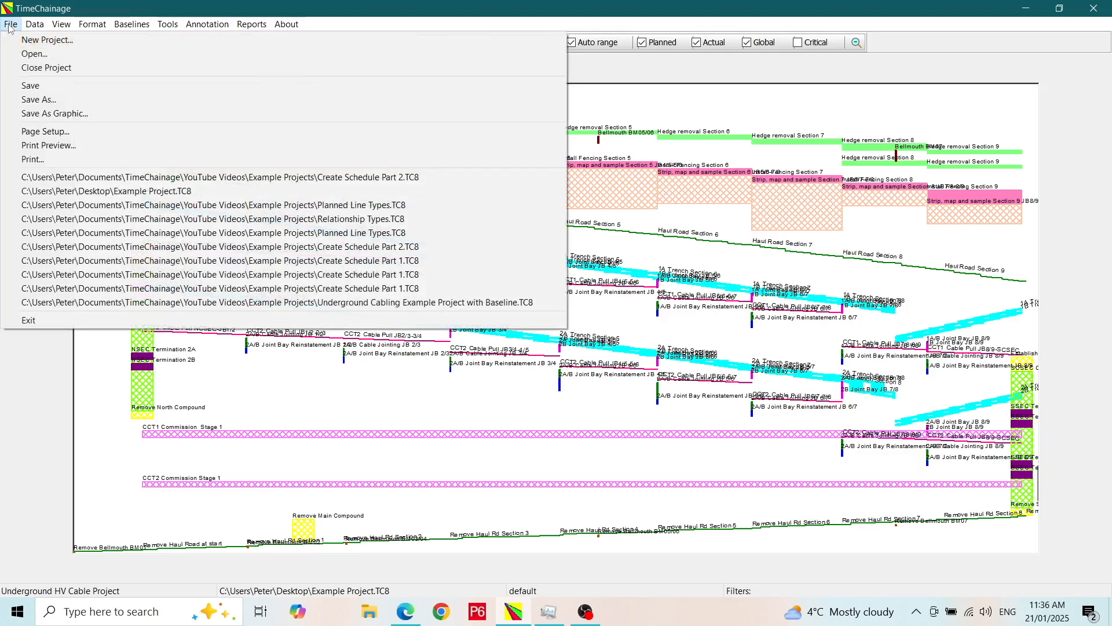